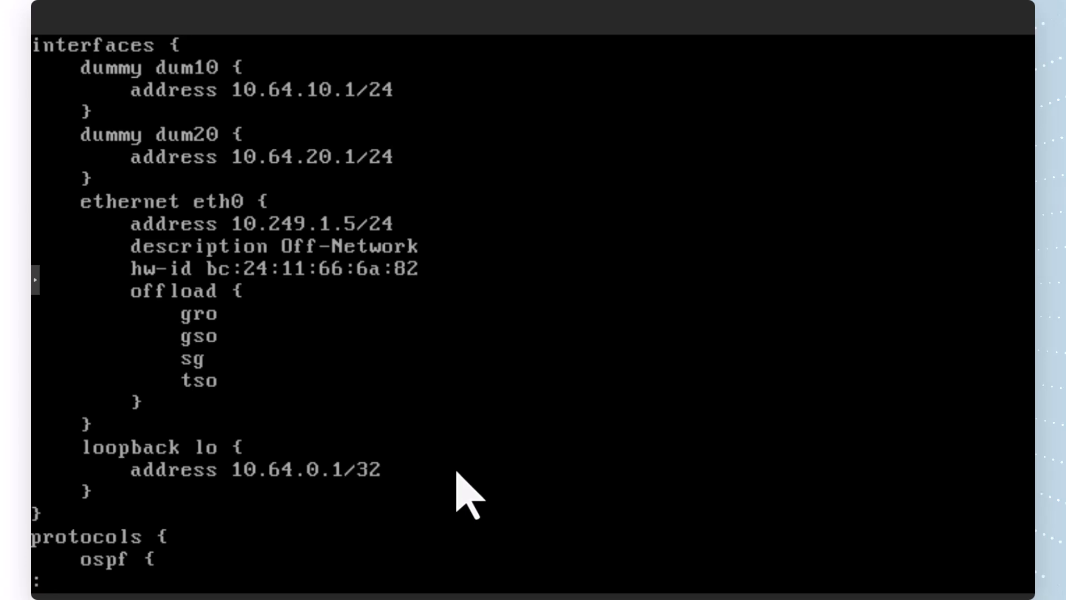
Review the neighbouring router's configuration, covering interface addresses, OSPF area networks, MD5 authentication, router ID, static route and NTP service
{"action": "key", "text": "Down"}
{"action": "key", "text": "Down"}
{"action": "key", "text": "Down"}
{"action": "key", "text": "Down"}
{"action": "key", "text": "Down"}
{"action": "key", "text": "Down"}
{"action": "key", "text": "Down"}
{"action": "key", "text": "Down"}
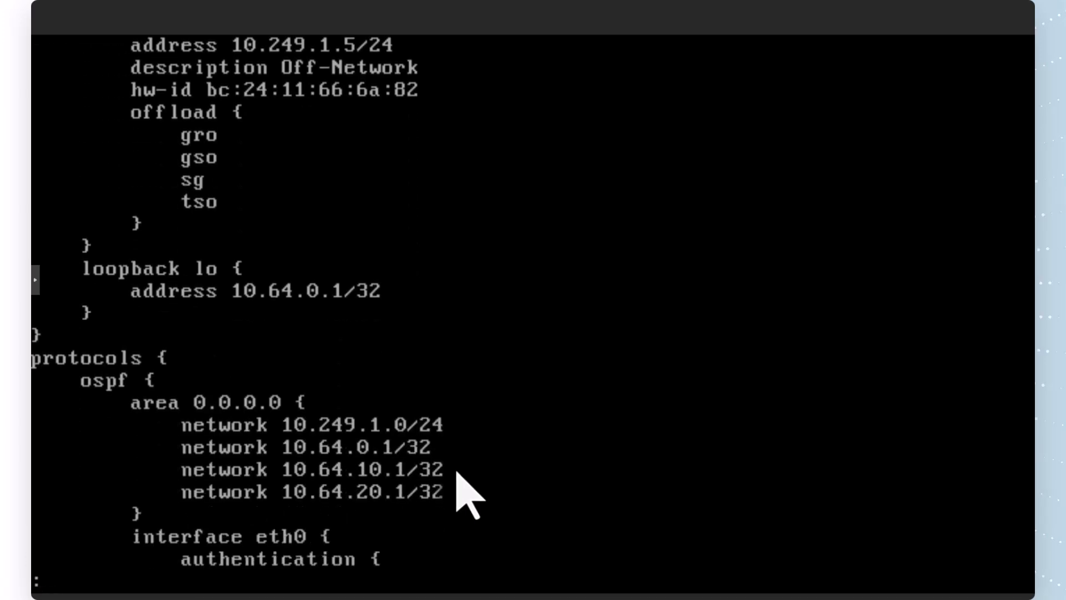
{"action": "key", "text": "Down"}
{"action": "key", "text": "Down"}
{"action": "key", "text": "Down"}
{"action": "key", "text": "Down"}
{"action": "key", "text": "Down"}
{"action": "key", "text": "Down"}
{"action": "key", "text": "Down"}
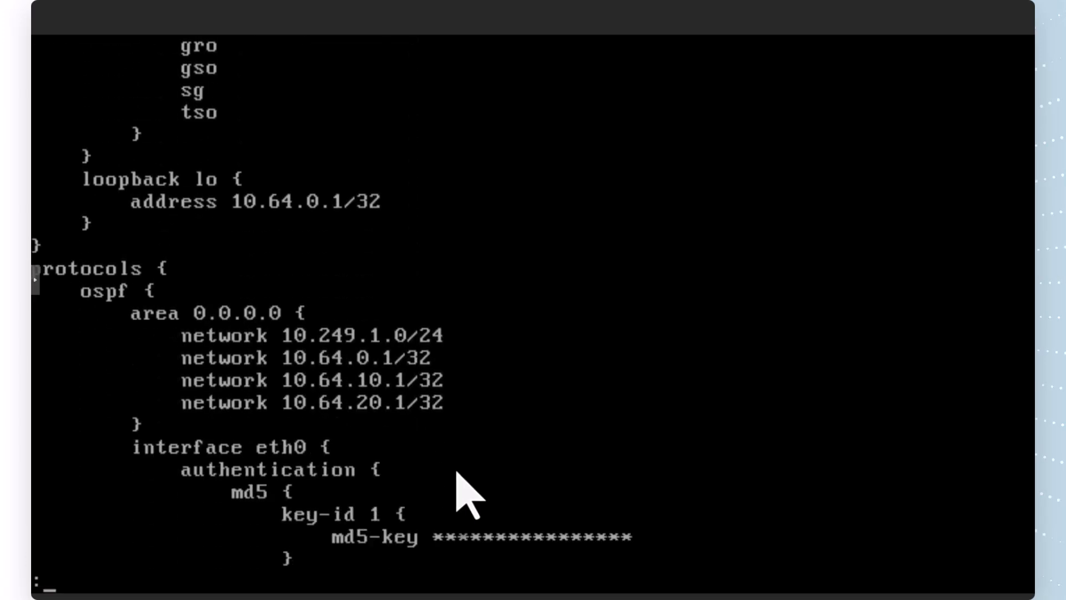
{"action": "key", "text": "Down"}
{"action": "key", "text": "Down"}
{"action": "key", "text": "Down"}
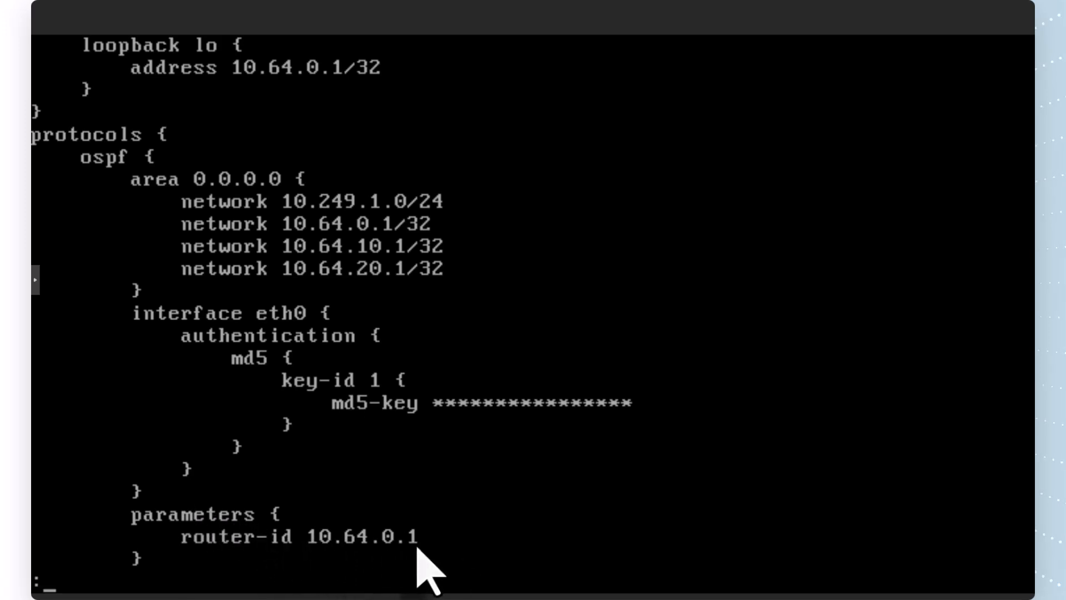
{"action": "scroll", "coordinate": [418, 547], "scroll_direction": "down", "scroll_amount": 10}
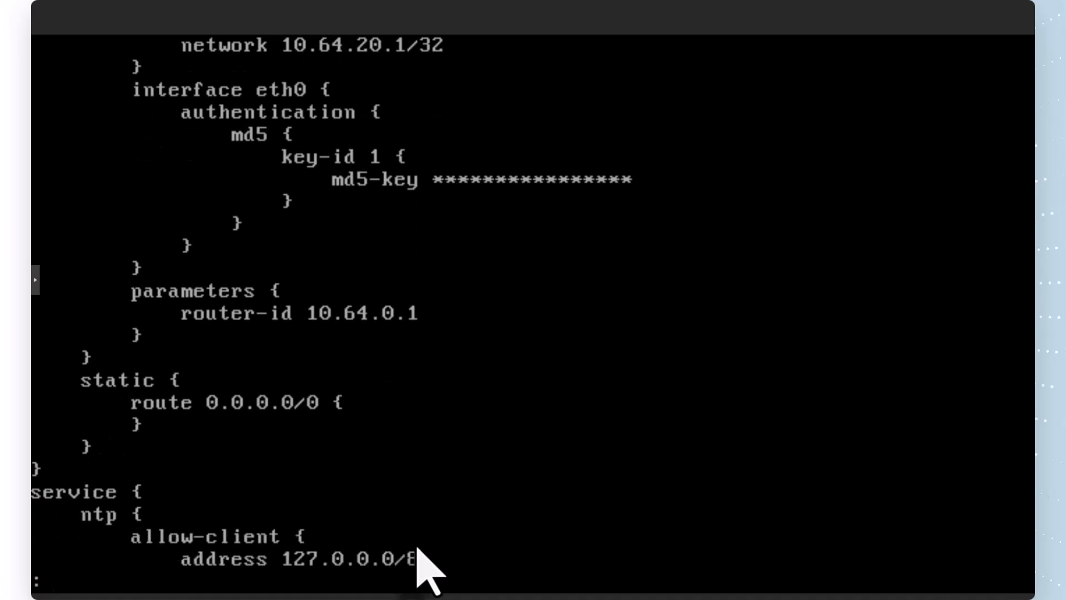
{"action": "scroll", "coordinate": [431, 569], "scroll_direction": "down", "scroll_amount": 3}
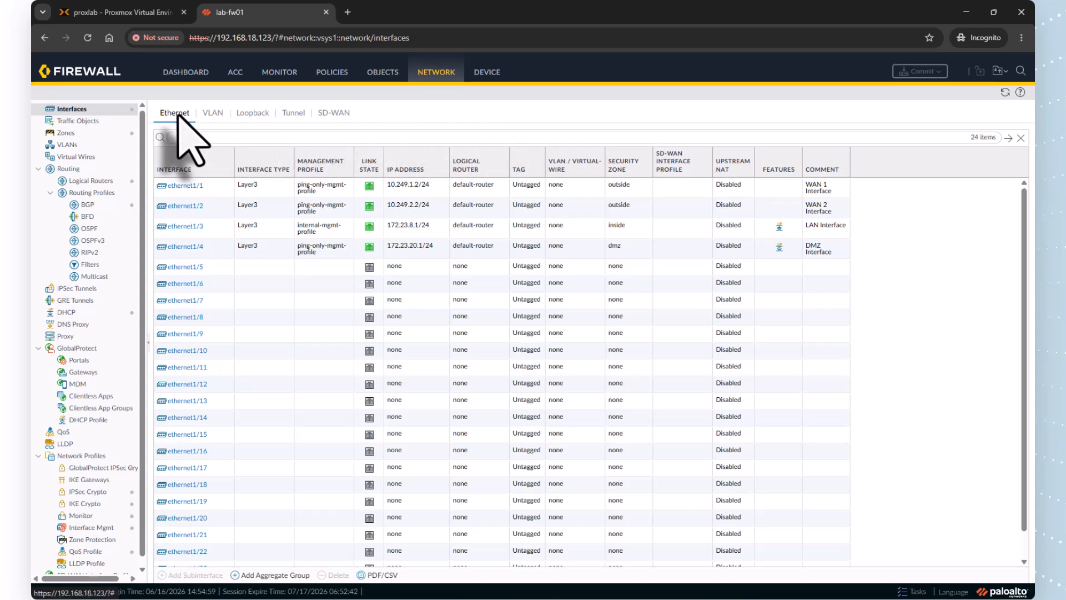
In the Palo Alto firewall, review the loopback and Ethernet interface addresses and the logical router list
{"action": "left_click", "coordinate": [252, 113]}
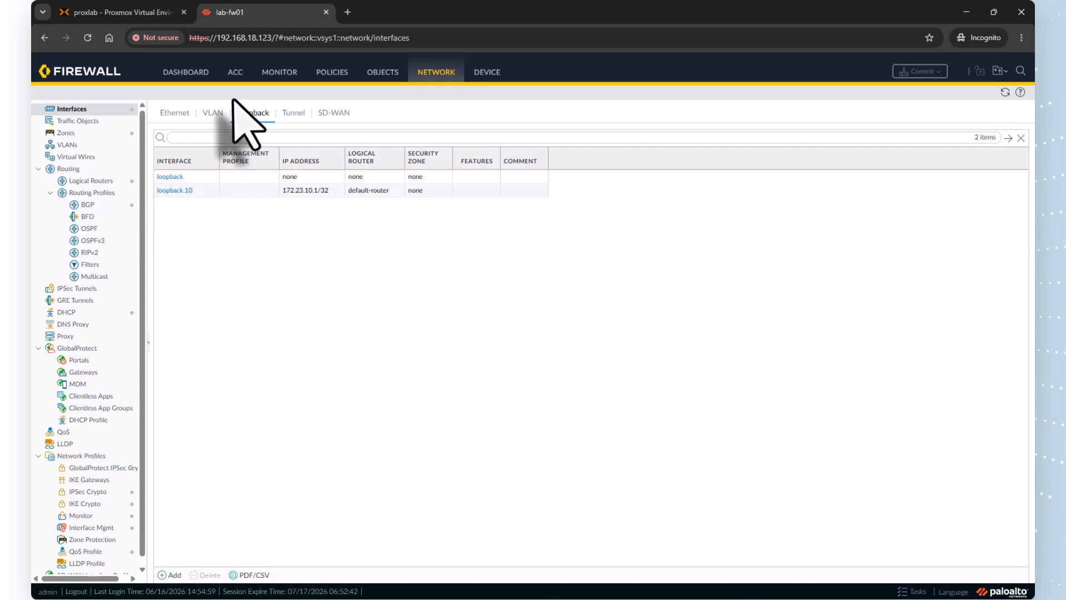
{"action": "left_click", "coordinate": [175, 114]}
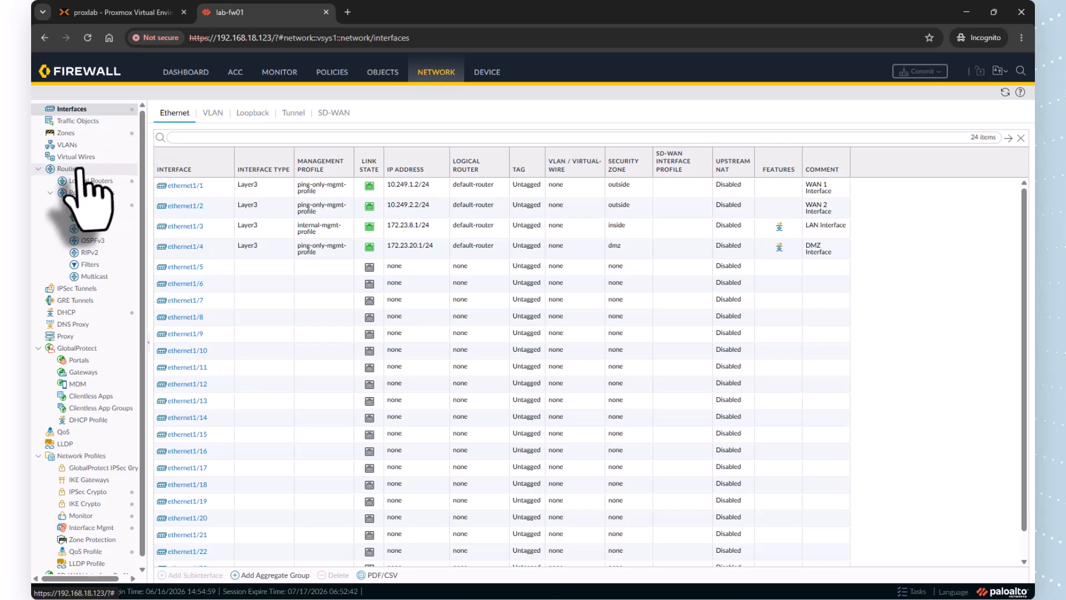
{"action": "left_click", "coordinate": [80, 183]}
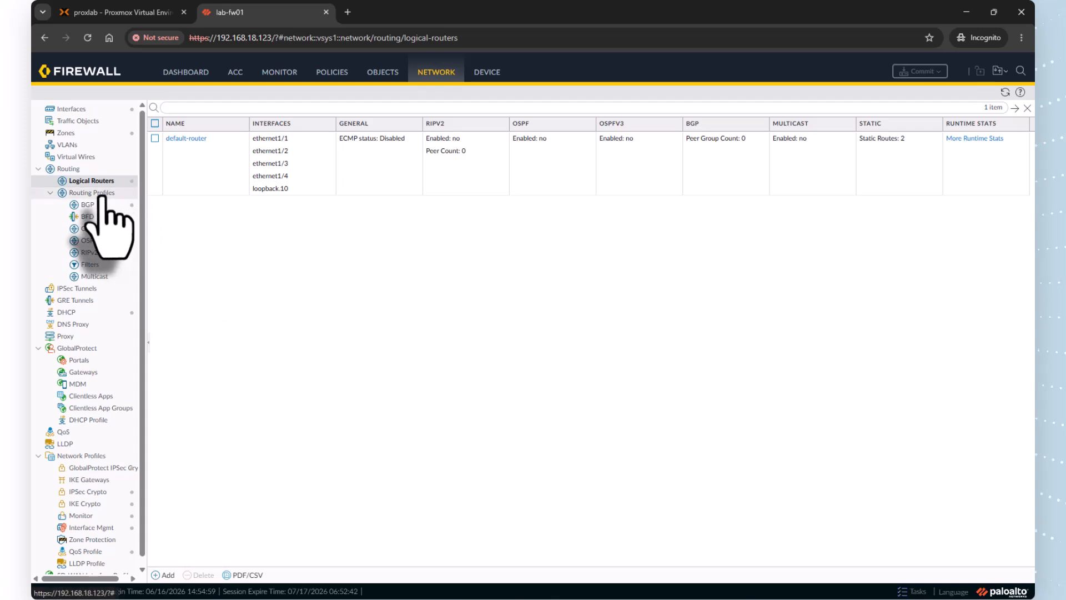
Create an OSPF interface authentication profile named OSPF-AUth-Profile and set its type to MD5
{"action": "left_click", "coordinate": [89, 228]}
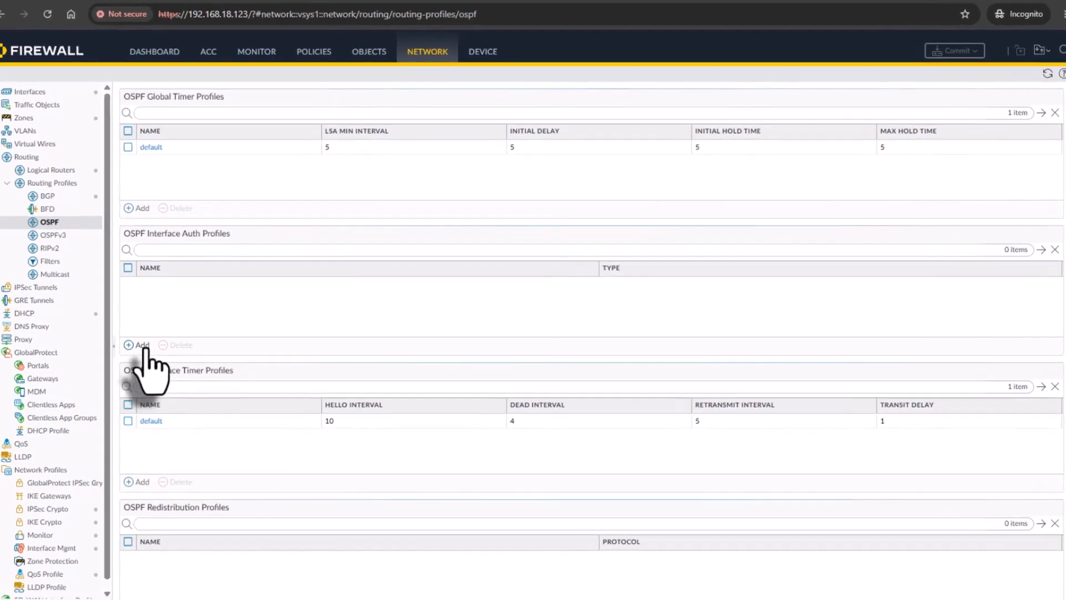
{"action": "left_click", "coordinate": [172, 341]}
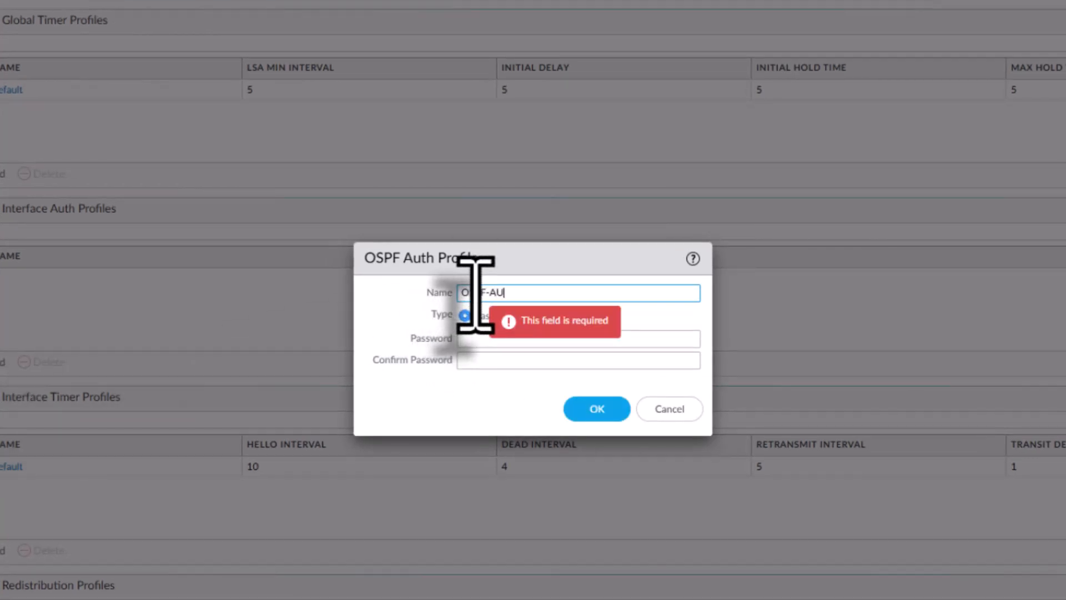
{"action": "type", "text": "OSPF-AUth-Pro"}
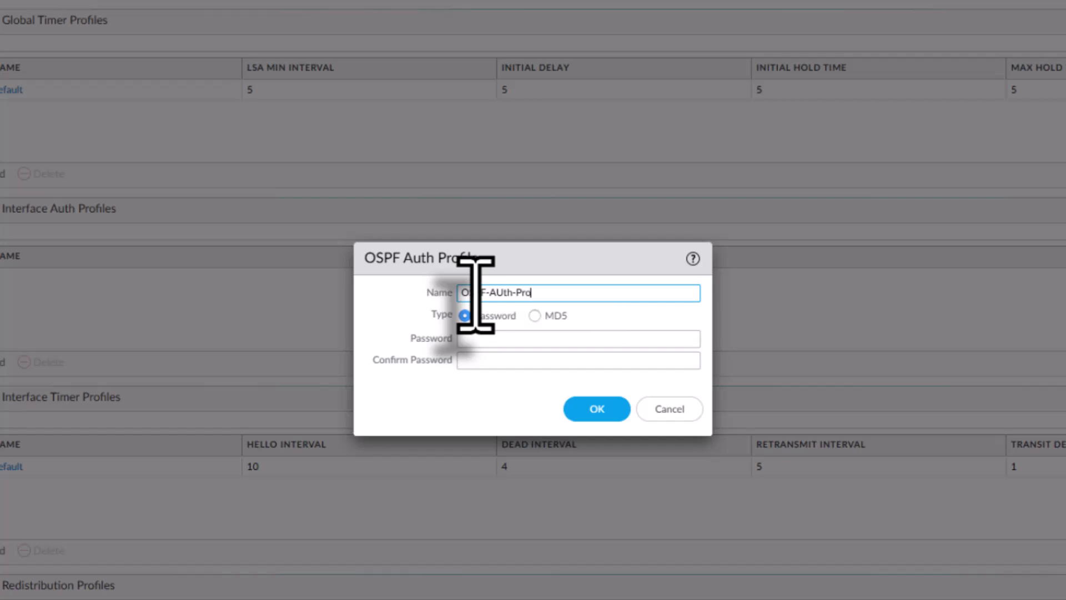
{"action": "type", "text": "file"}
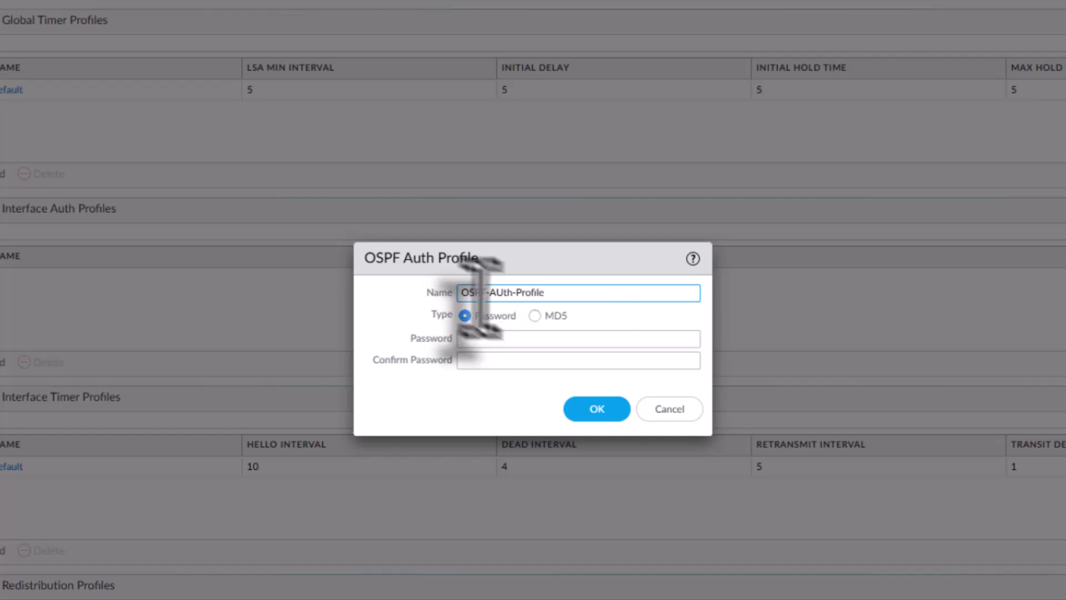
{"action": "left_click", "coordinate": [535, 315]}
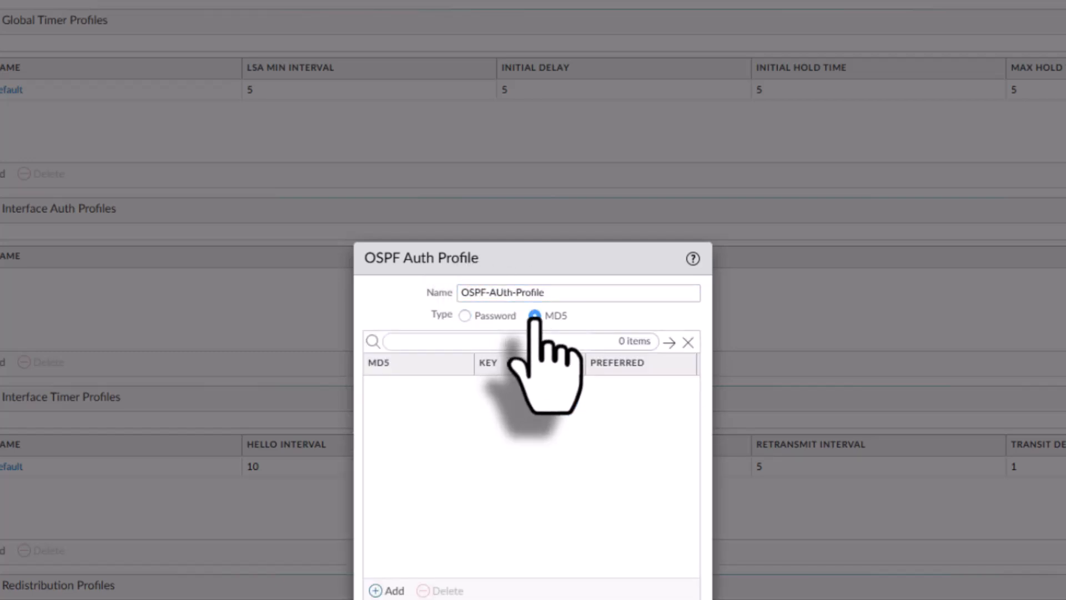
Add MD5 key ID 1 to the authentication profile, enter and confirm the shared key, and save the profile
{"action": "left_click", "coordinate": [393, 591]}
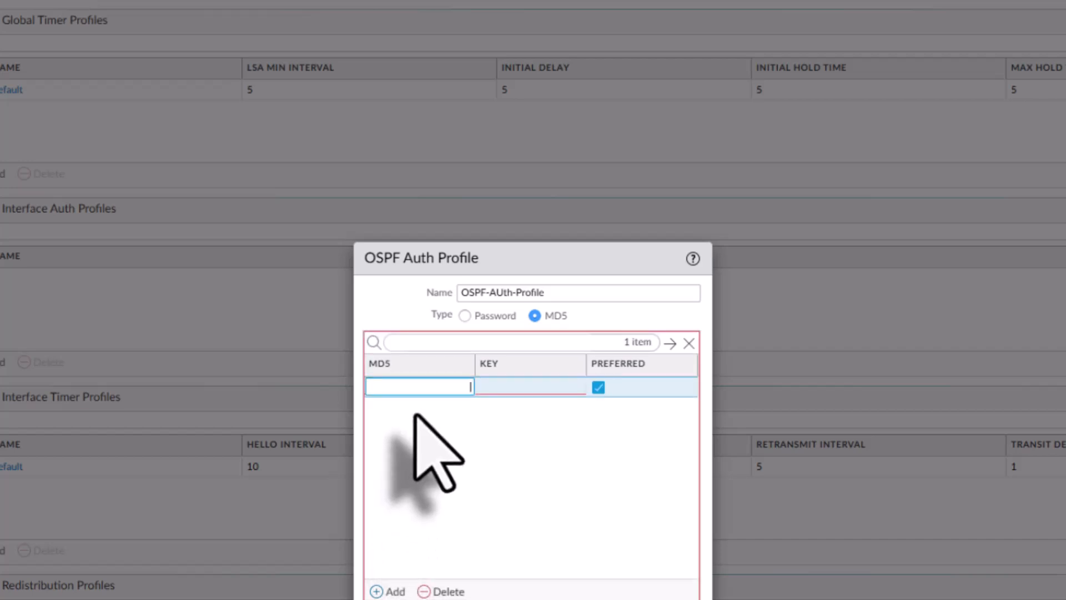
{"action": "left_click", "coordinate": [511, 389]}
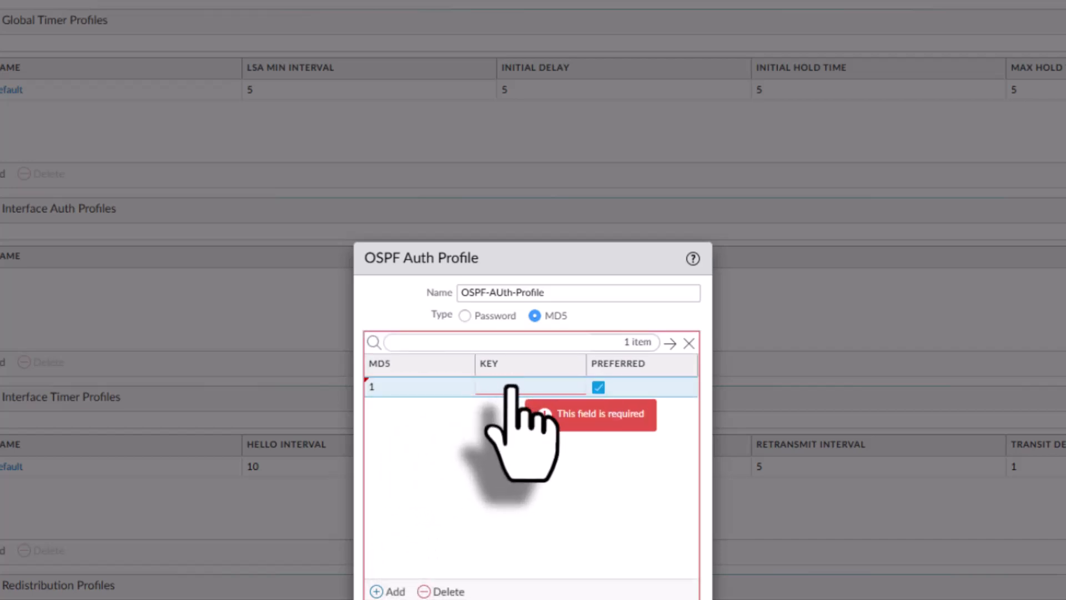
{"action": "left_click", "coordinate": [518, 408]}
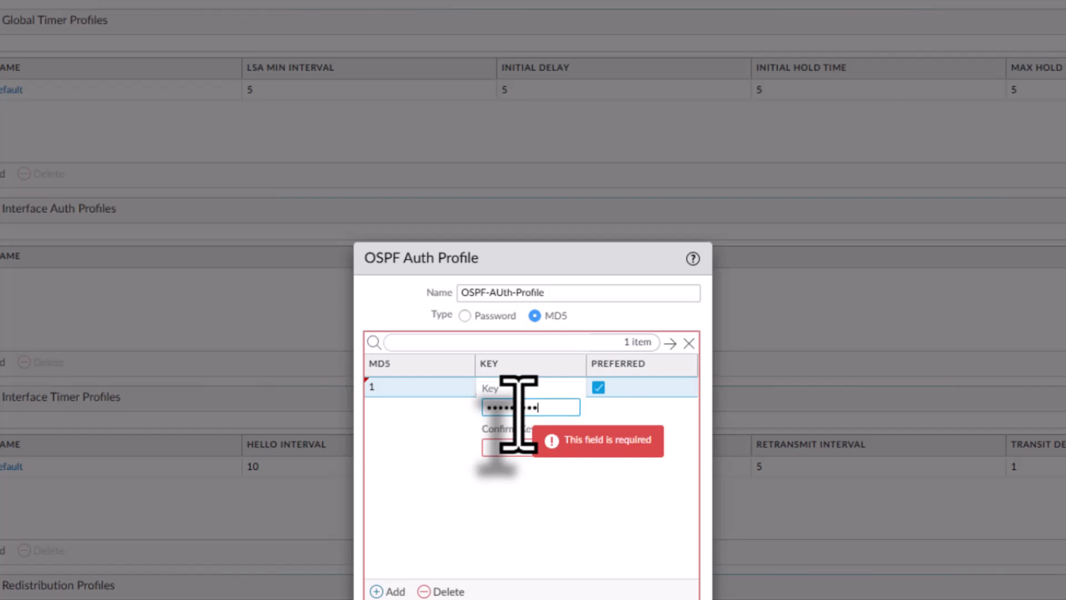
{"action": "left_click", "coordinate": [537, 449]}
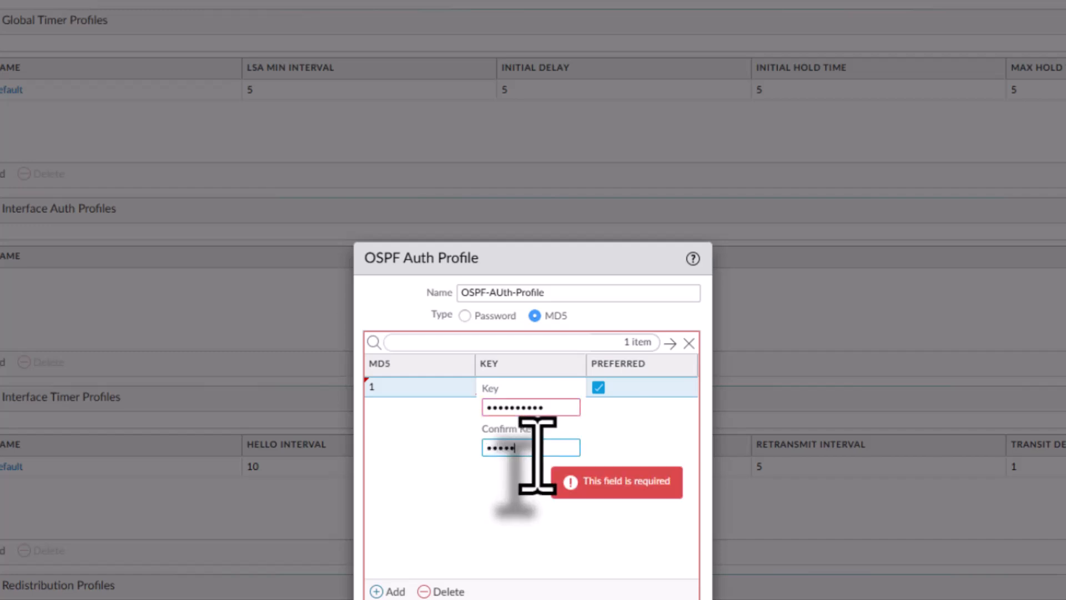
{"action": "left_click", "coordinate": [520, 506]}
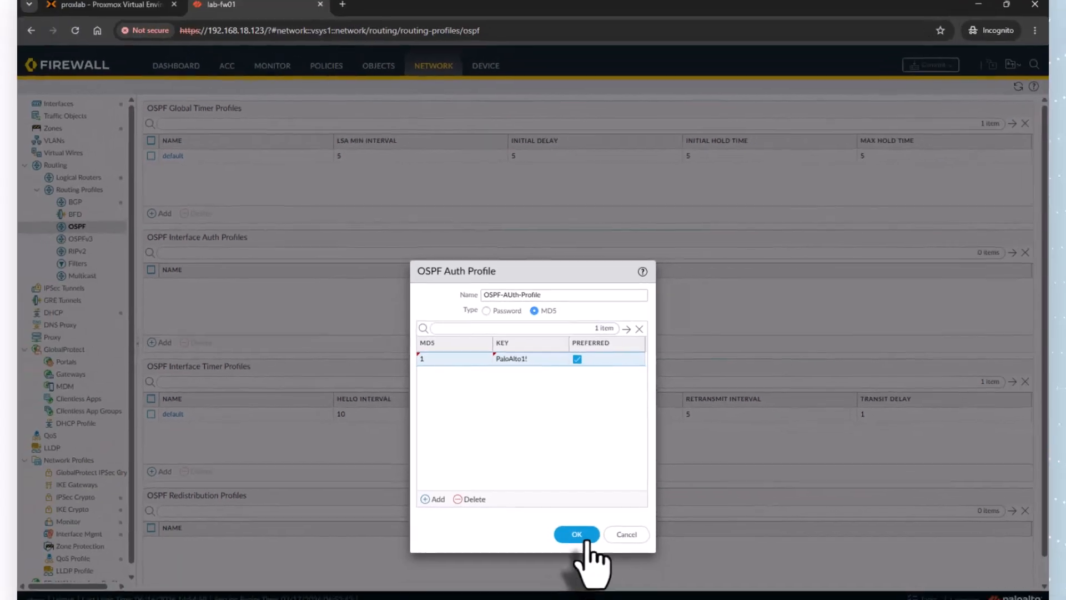
{"action": "left_click", "coordinate": [582, 599]}
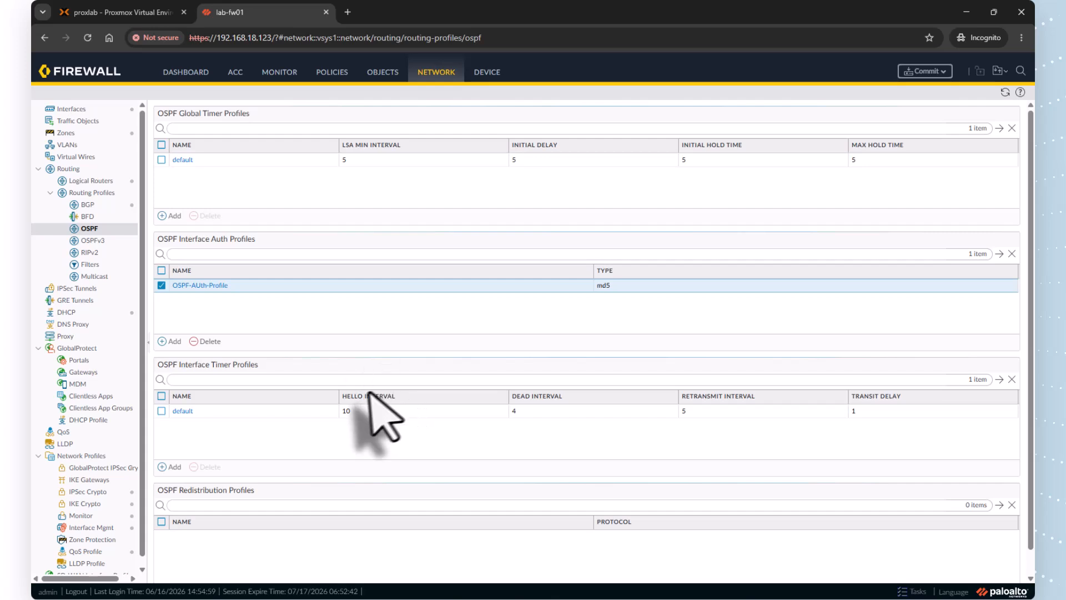
Examine the mode, interval and multihop settings of the default BFD profile
{"action": "left_click", "coordinate": [94, 217]}
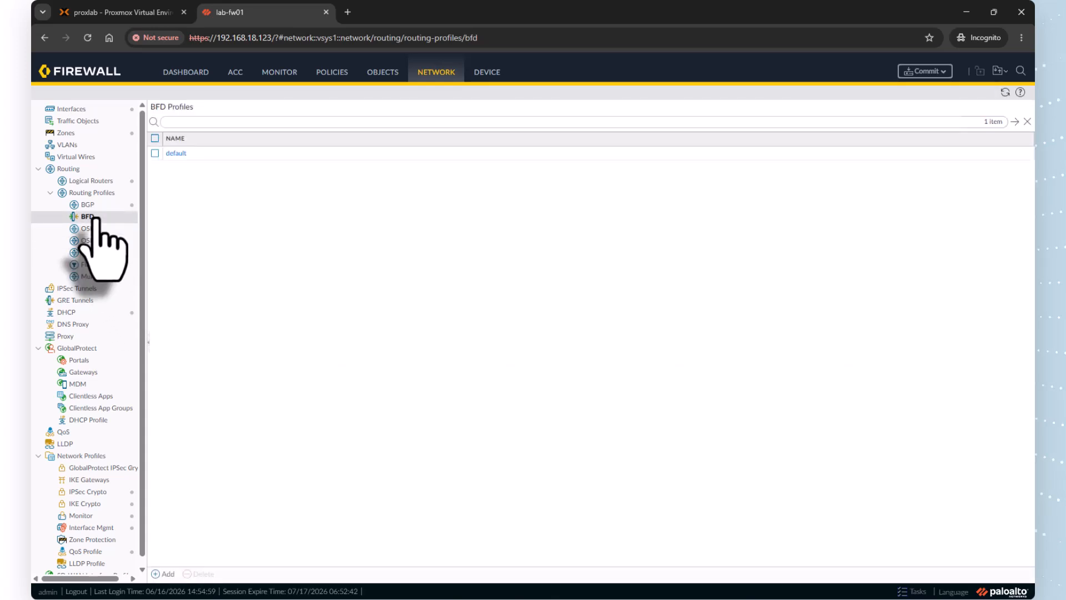
{"action": "left_click", "coordinate": [176, 153]}
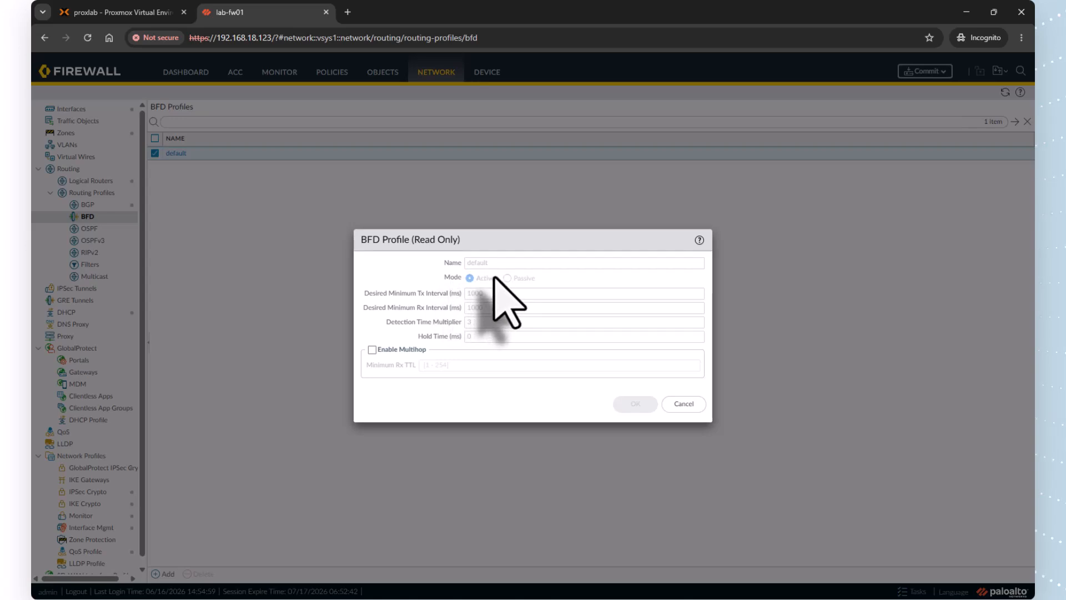
{"action": "left_click", "coordinate": [684, 404]}
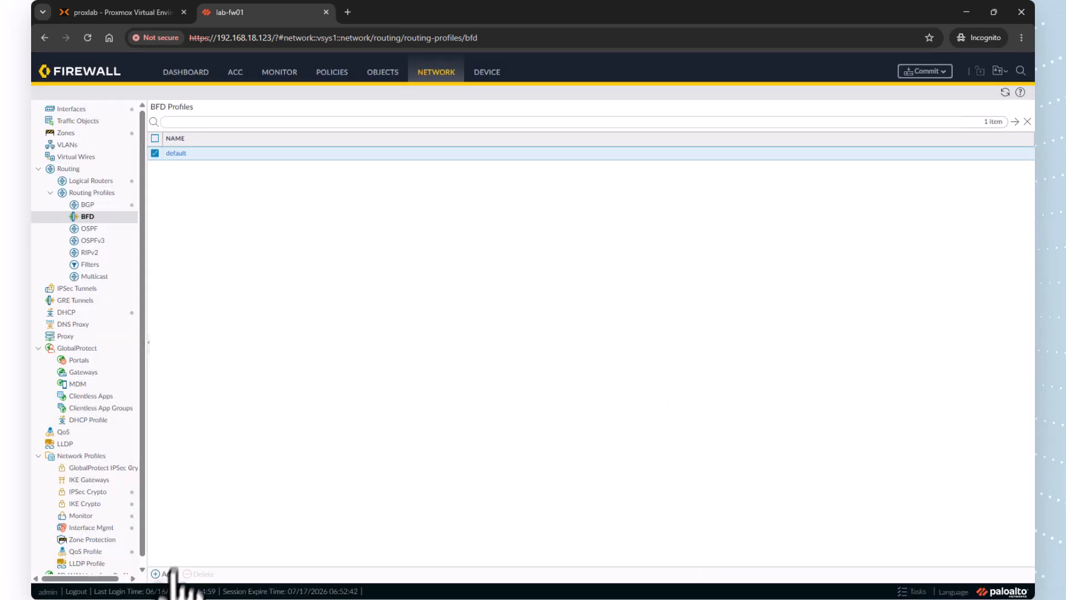
Enable OSPF on the default-router logical router and set the router ID to 172.23.10.1
{"action": "left_click", "coordinate": [89, 182]}
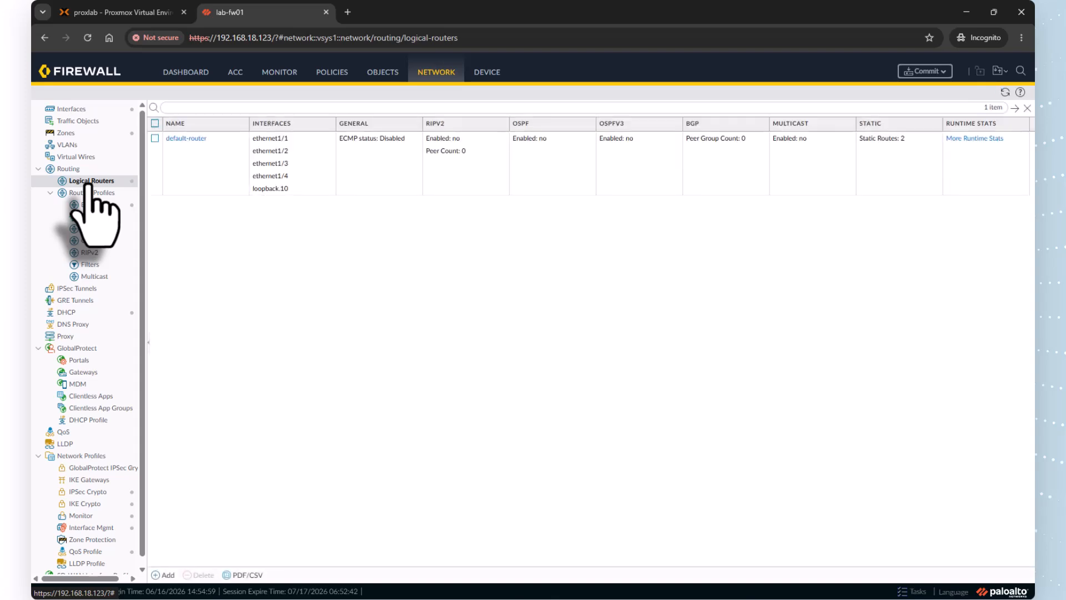
{"action": "left_click", "coordinate": [186, 138]}
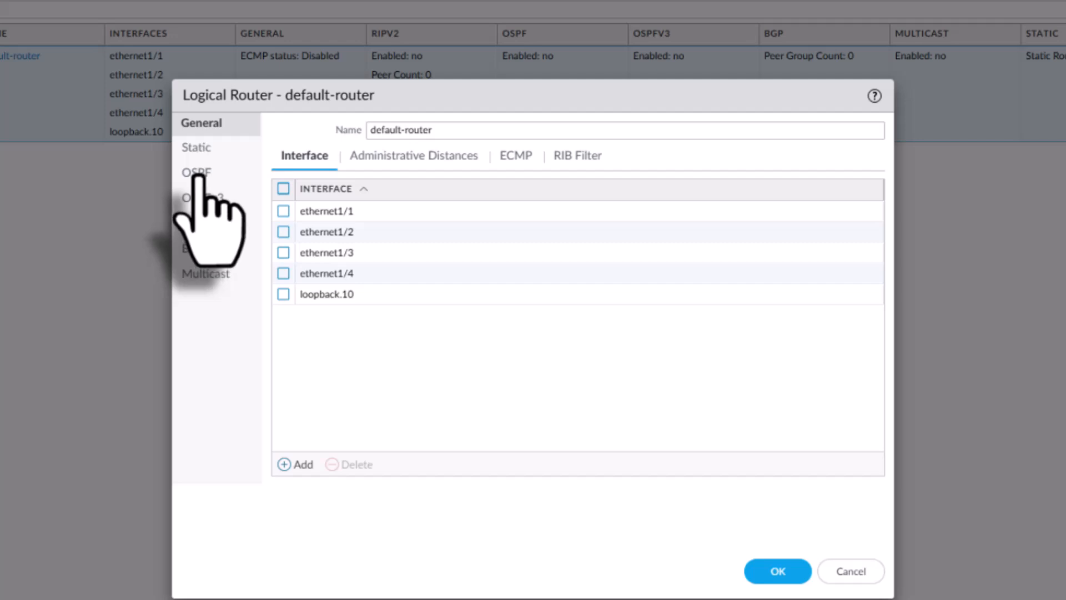
{"action": "left_click", "coordinate": [198, 174]}
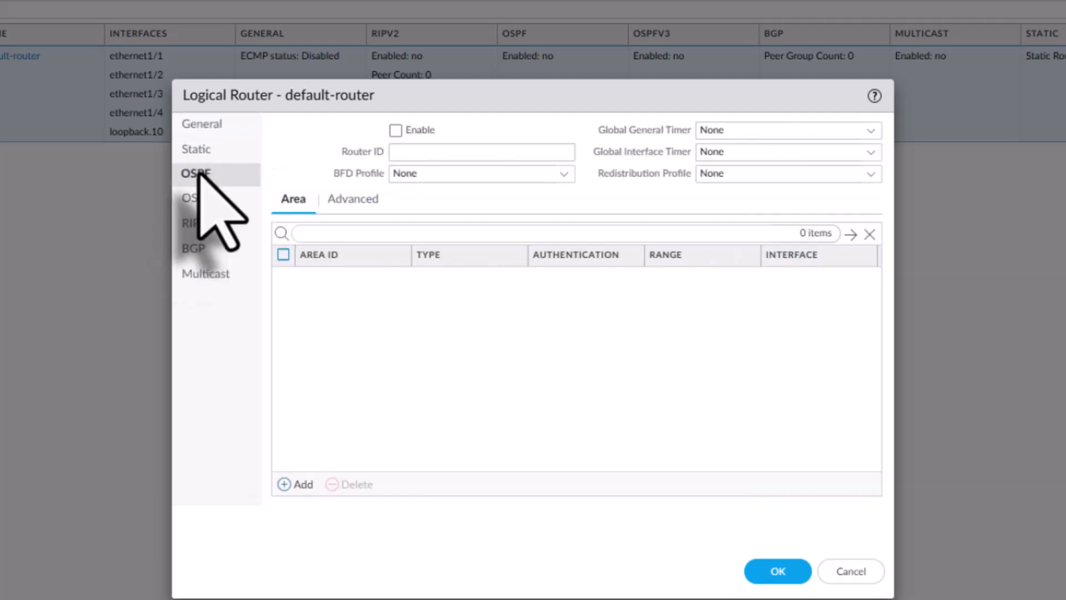
{"action": "left_click", "coordinate": [396, 130]}
{"action": "left_click", "coordinate": [430, 153]}
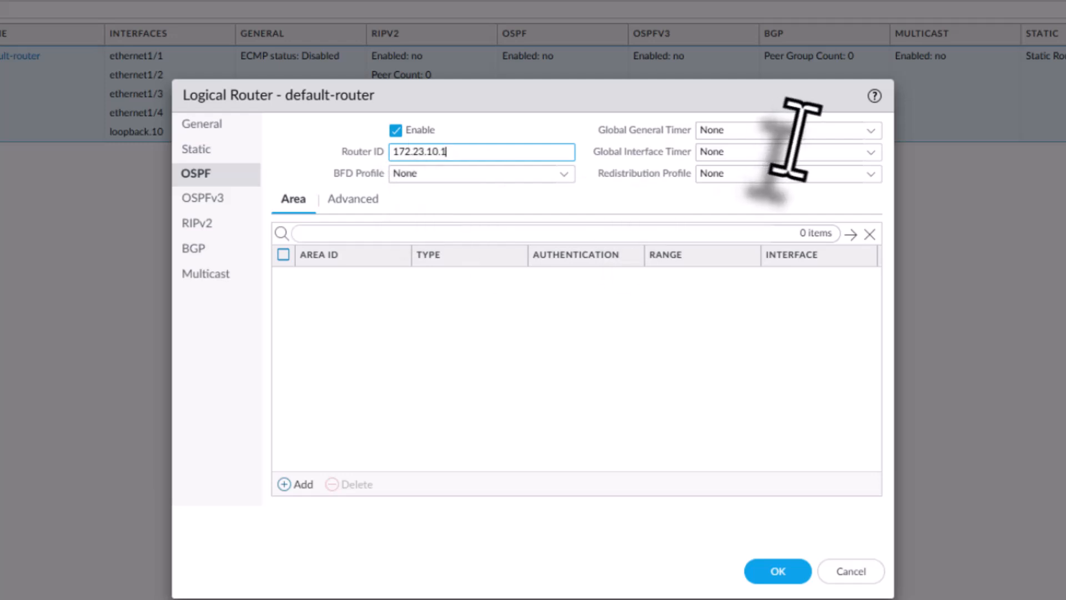
Set both the OSPF global general timer and the global interface timer to the default profile
{"action": "left_click", "coordinate": [869, 132]}
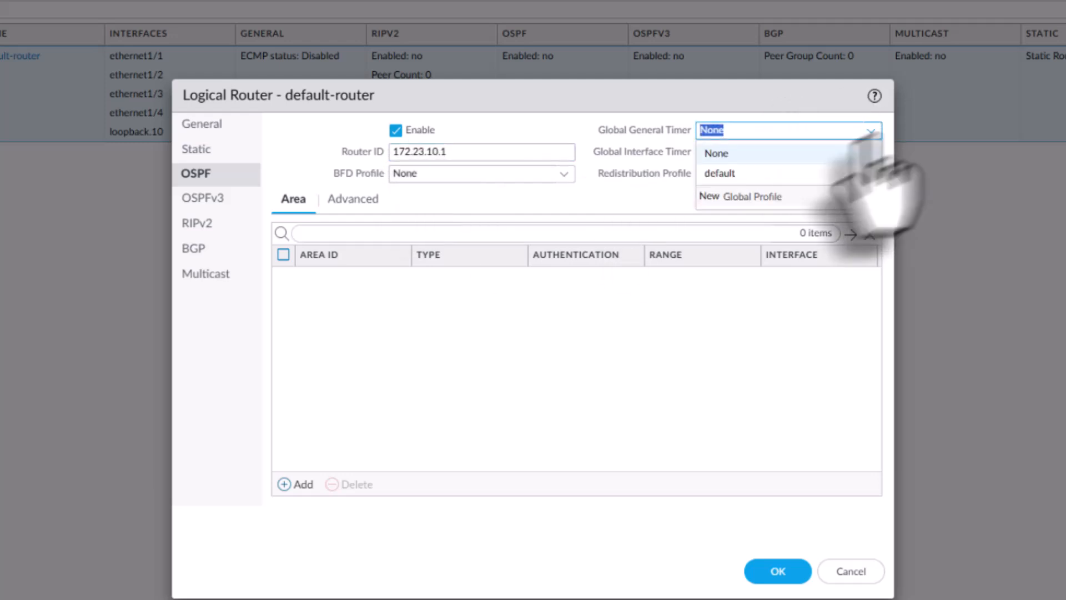
{"action": "left_click", "coordinate": [747, 173]}
{"action": "left_click", "coordinate": [872, 153]}
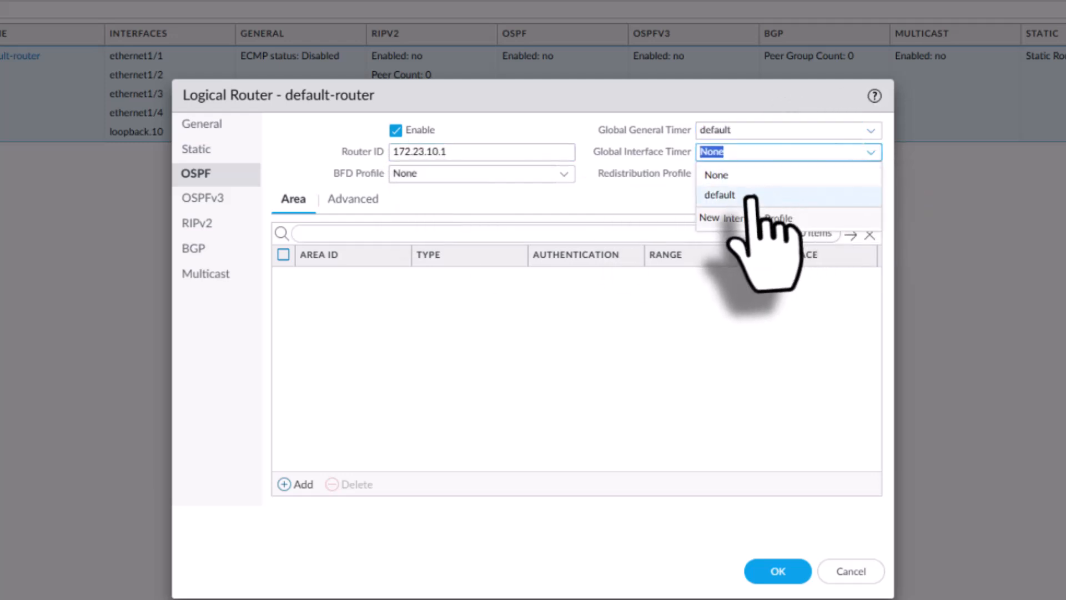
{"action": "left_click", "coordinate": [752, 197]}
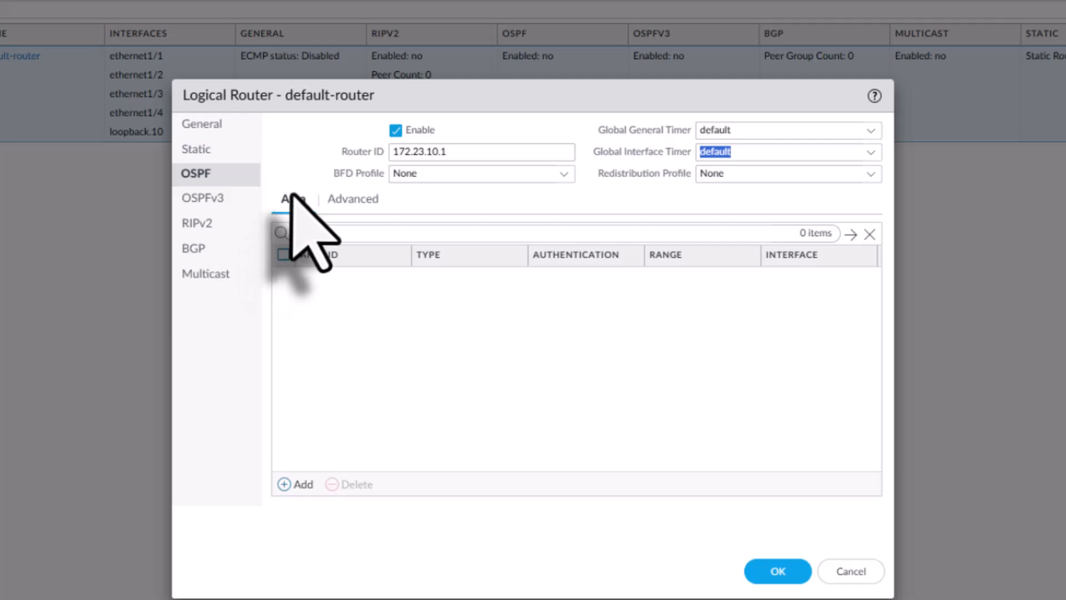
Add an OSPF area with ID 0.0.0.0 and check its area type options and range list
{"action": "left_click", "coordinate": [299, 483]}
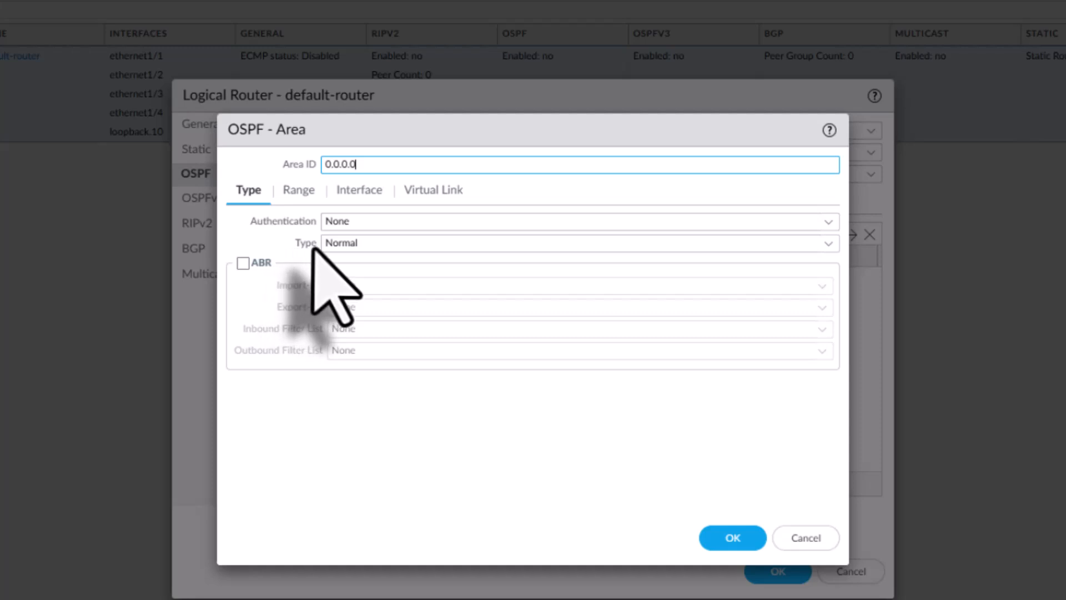
{"action": "left_click", "coordinate": [816, 245]}
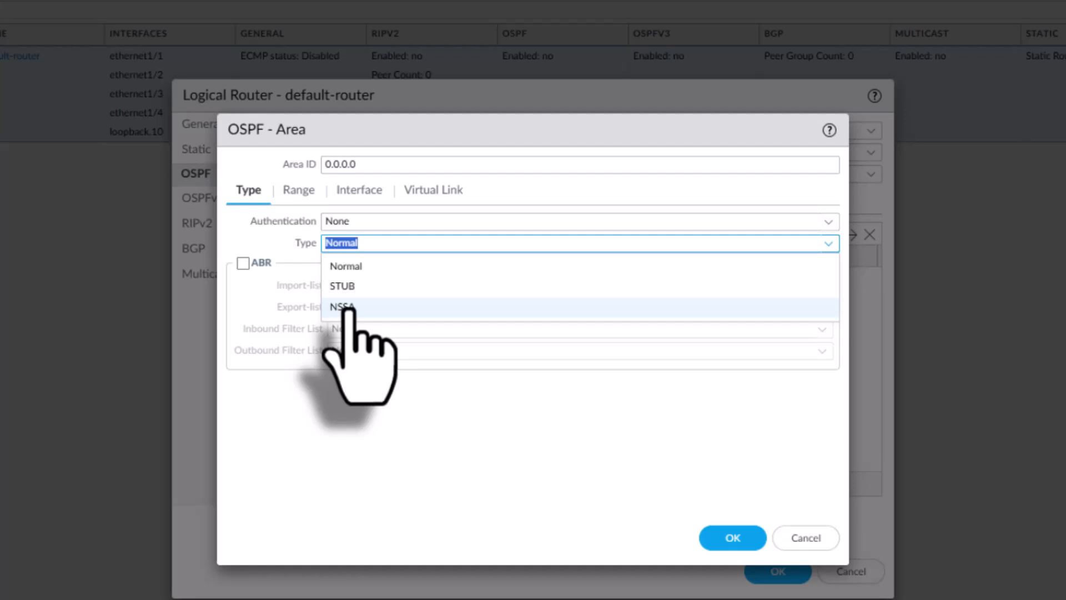
{"action": "left_click", "coordinate": [272, 239]}
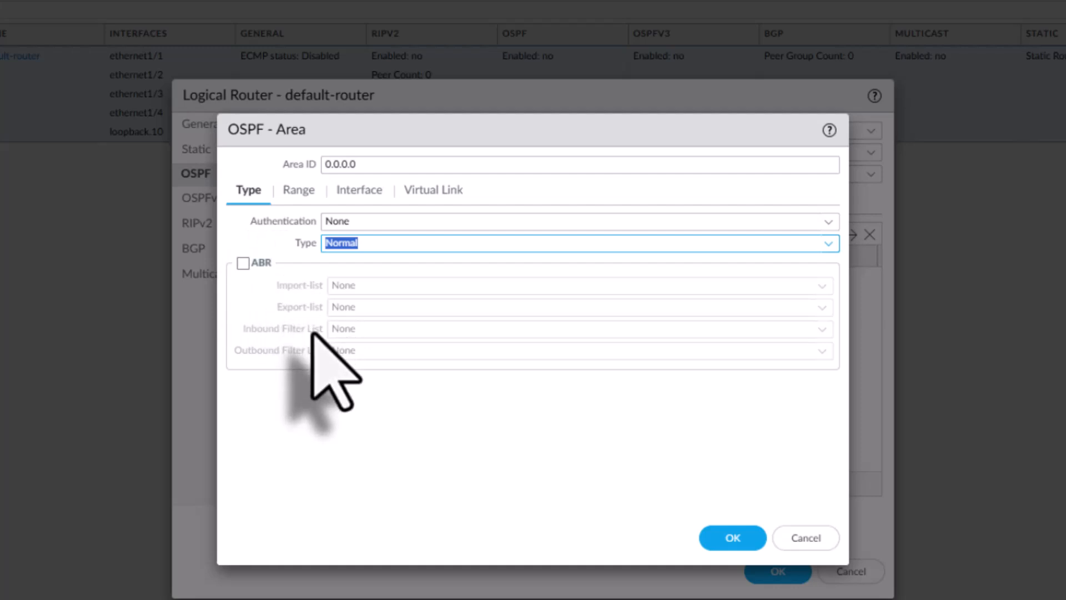
{"action": "left_click", "coordinate": [300, 190]}
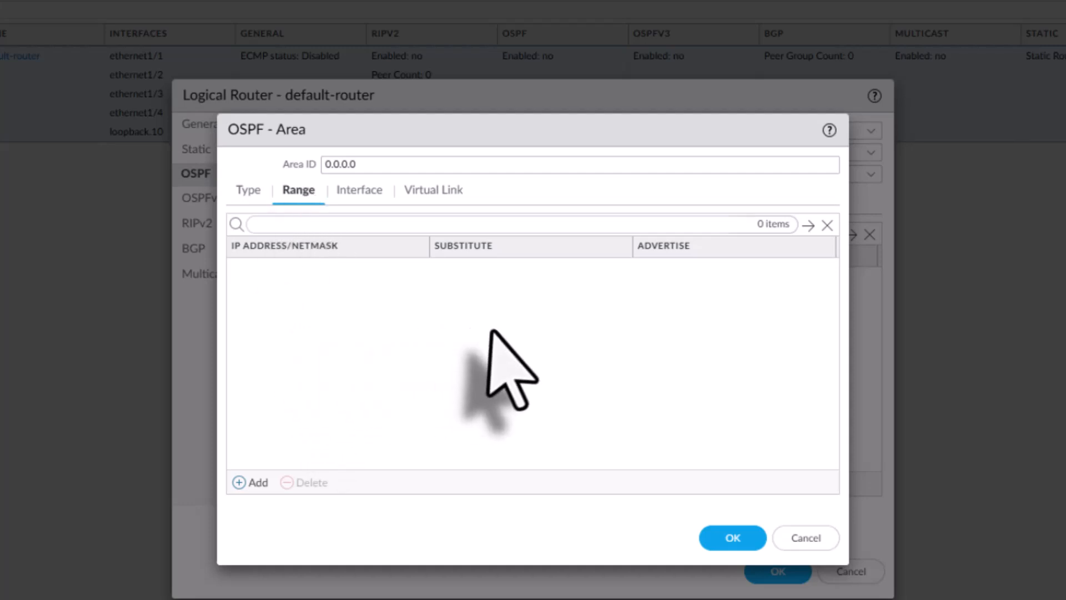
Start an interface entry for ethernet1/1 in area 0.0.0.0 and check its link type options, keeping Broadcast
{"action": "left_click", "coordinate": [358, 190]}
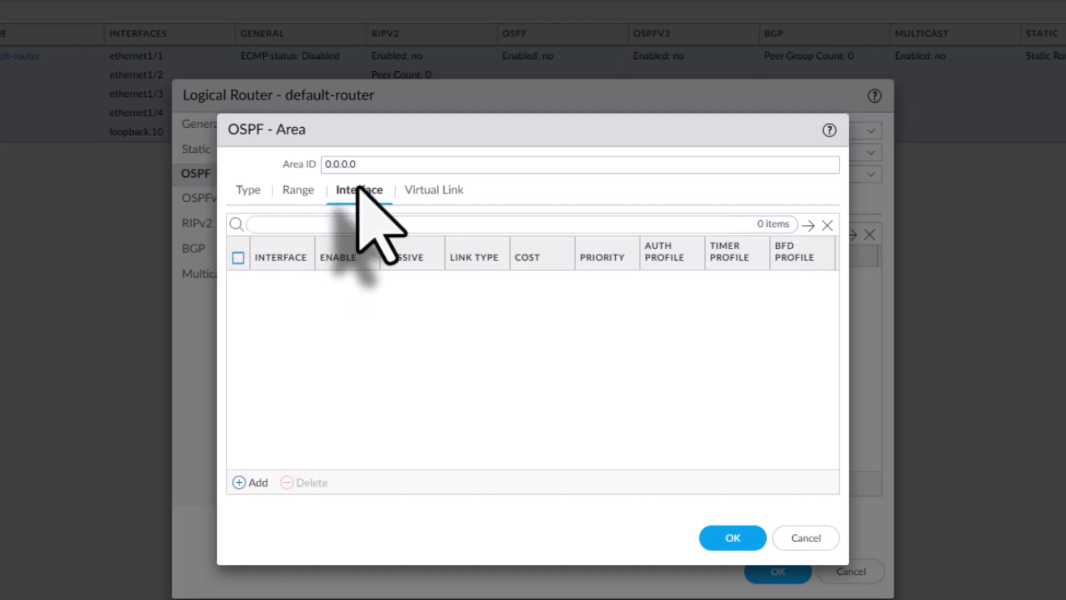
{"action": "left_click", "coordinate": [254, 483]}
{"action": "left_click", "coordinate": [517, 223]}
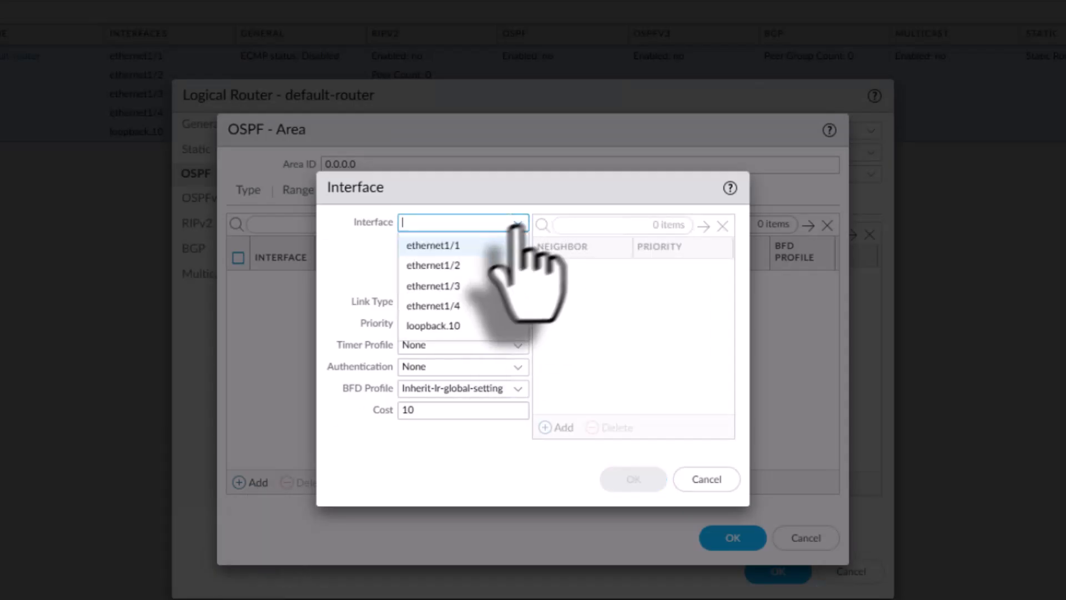
{"action": "left_click", "coordinate": [433, 246]}
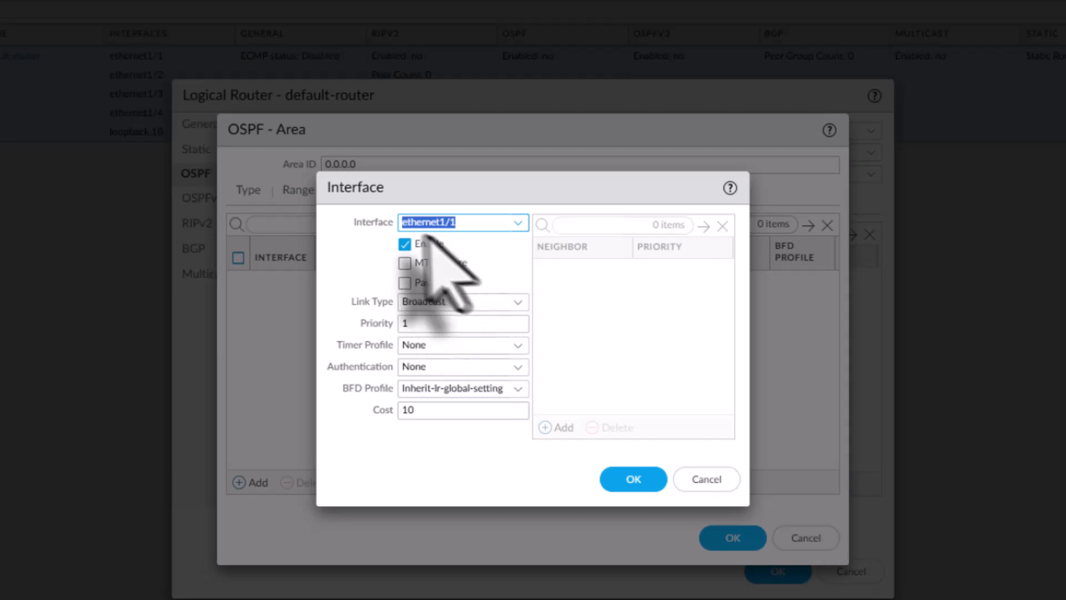
{"action": "left_click", "coordinate": [343, 251]}
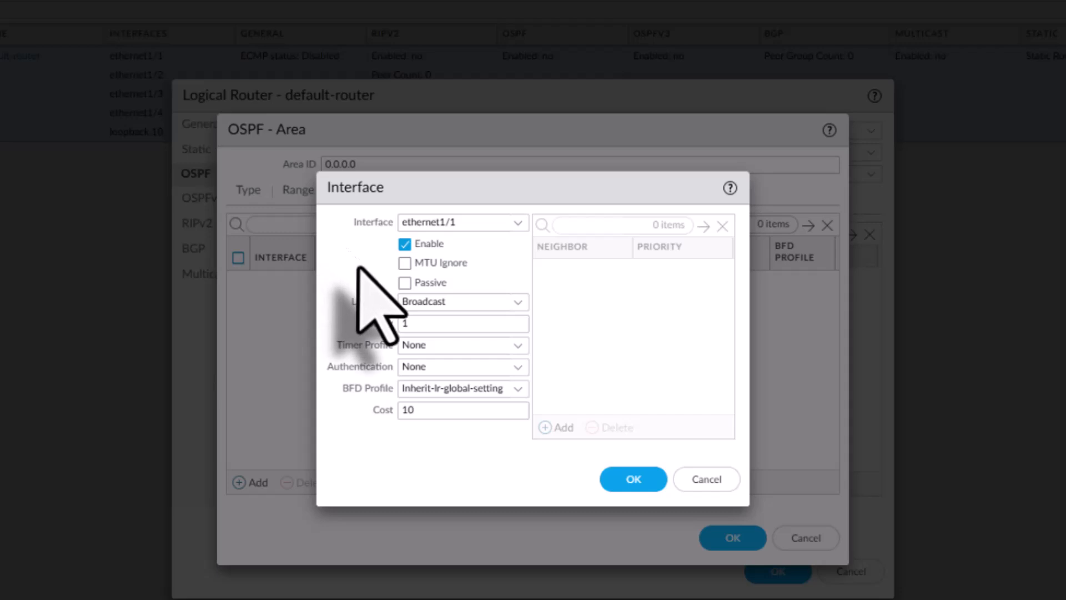
{"action": "left_click", "coordinate": [513, 303]}
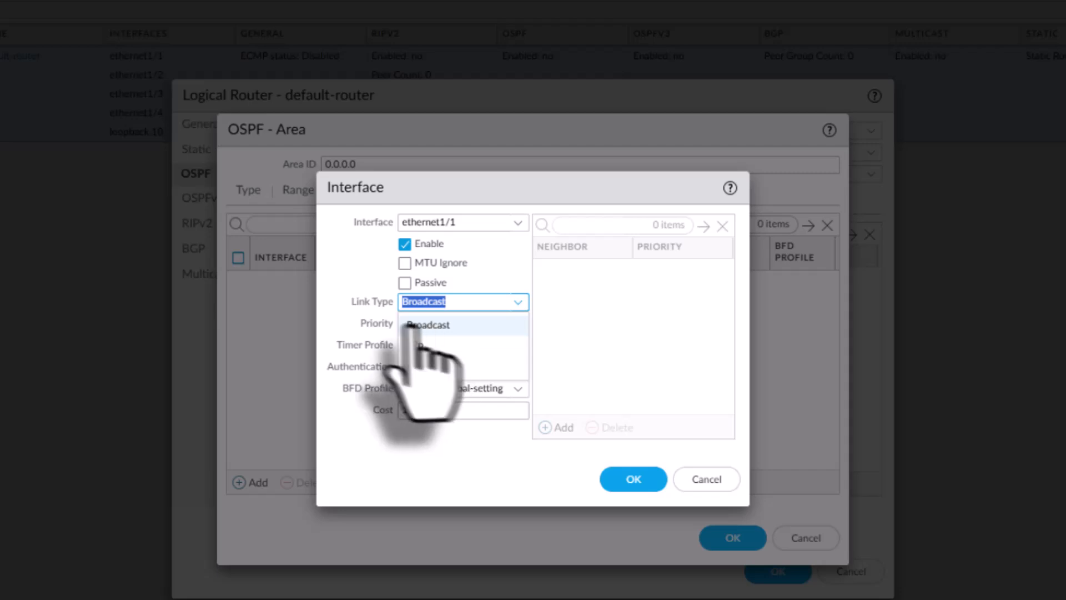
{"action": "left_click", "coordinate": [336, 305]}
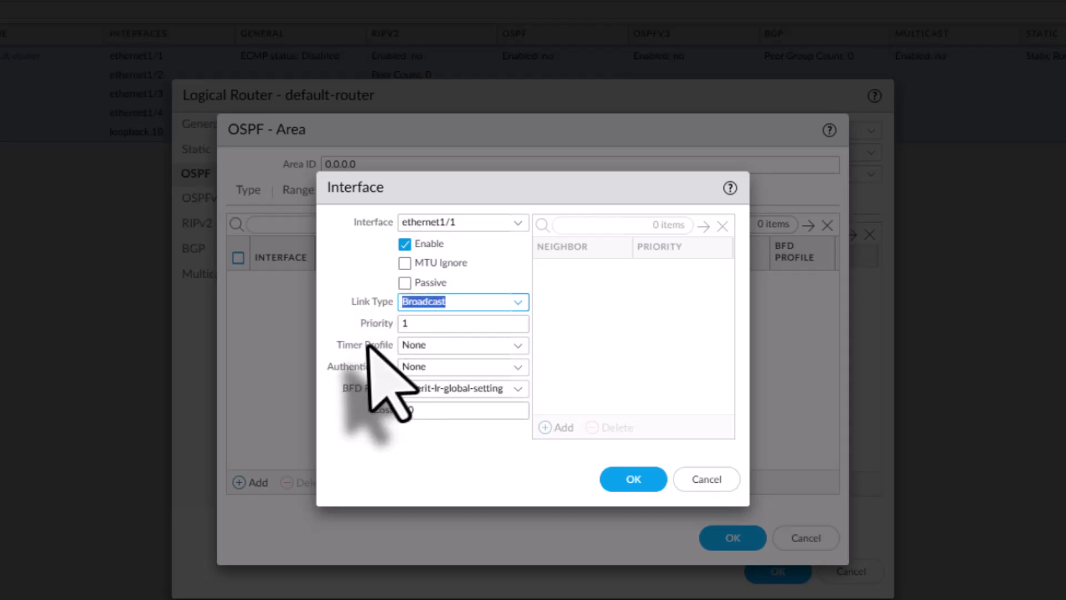
Set the ethernet1/1 entry's authentication to OSPF-AUth-Profile and save the interface entry
{"action": "left_click", "coordinate": [520, 366]}
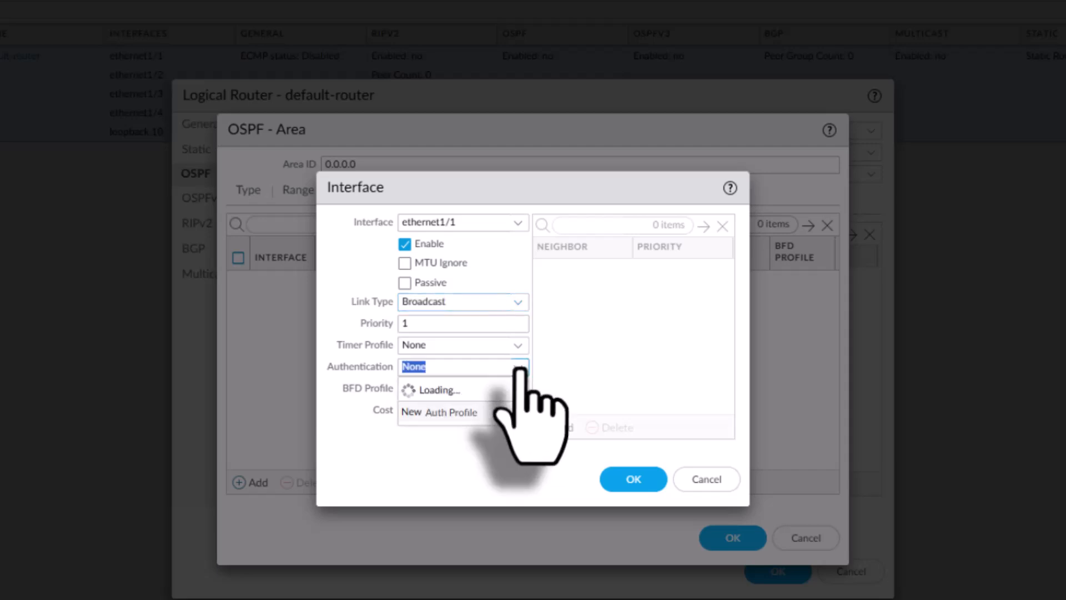
{"action": "left_click", "coordinate": [475, 408]}
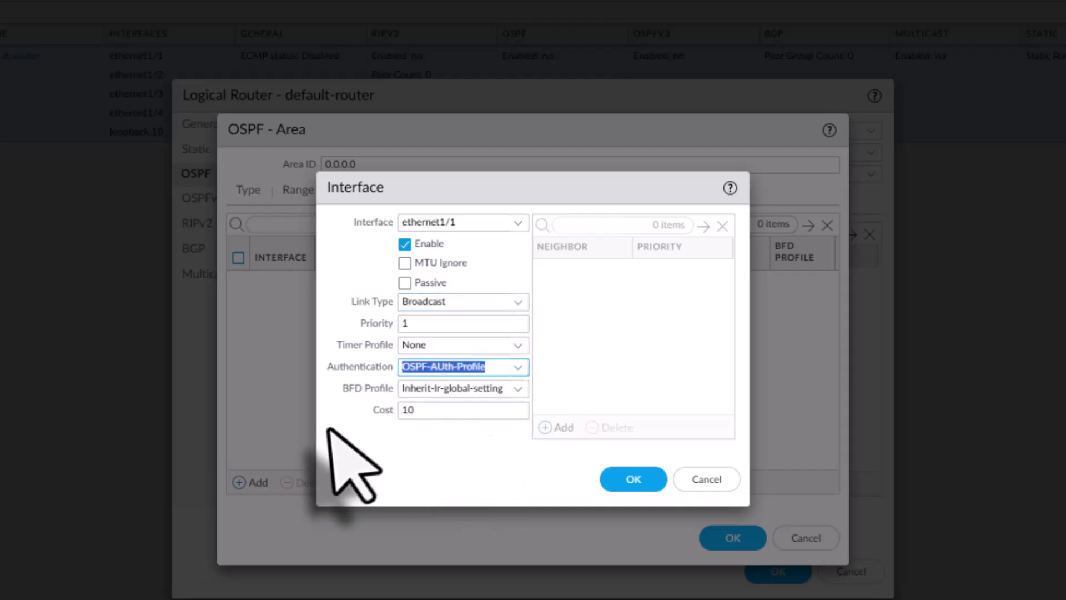
{"action": "left_click", "coordinate": [352, 425]}
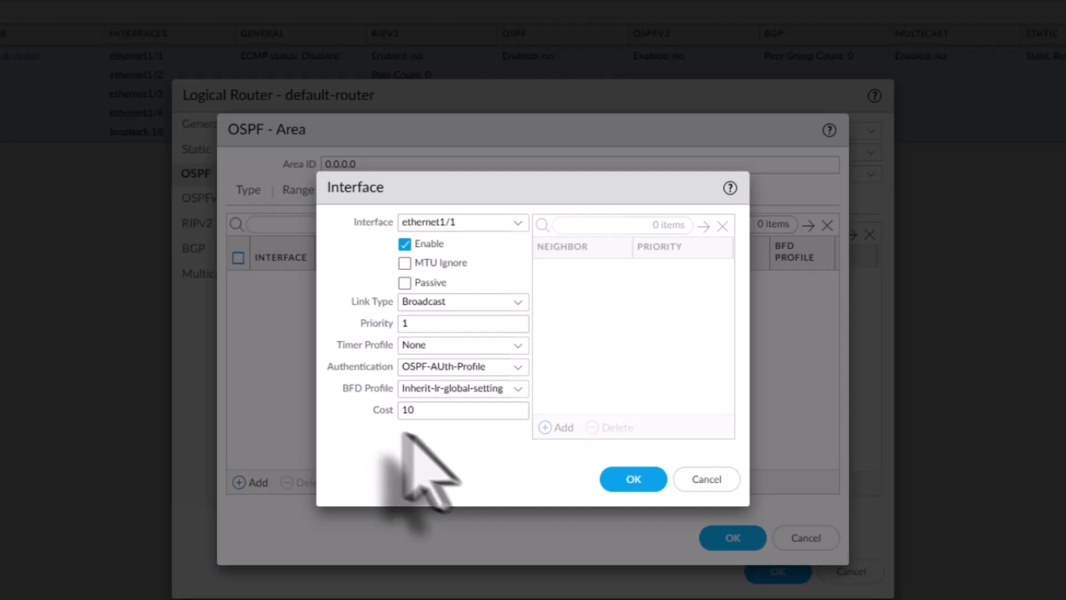
{"action": "left_click", "coordinate": [630, 479]}
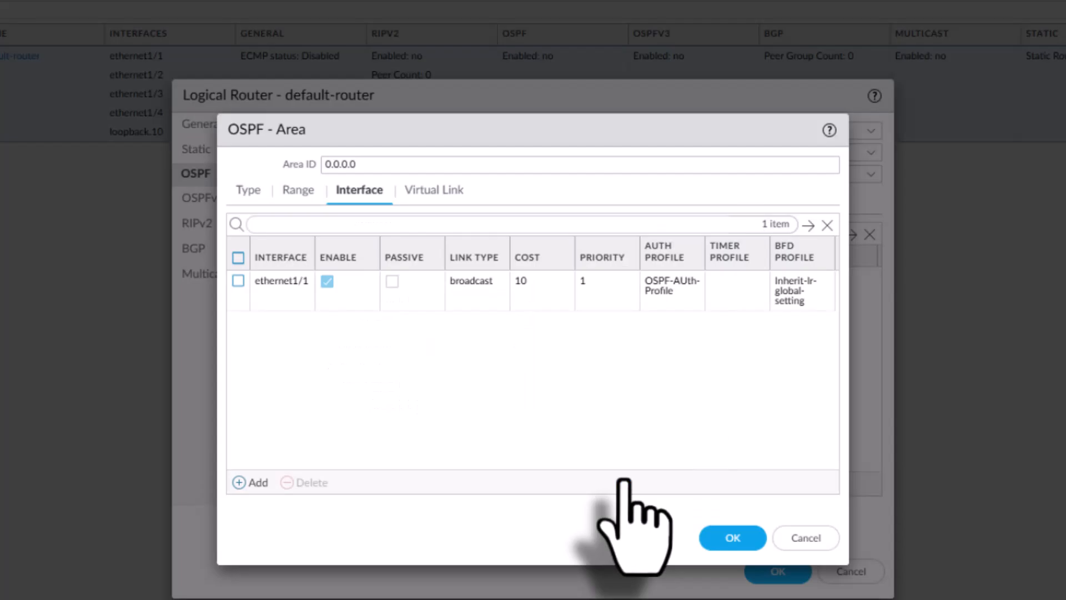
Add ethernet1/3 to area 0.0.0.0 as a passive OSPF interface
{"action": "left_click", "coordinate": [249, 483]}
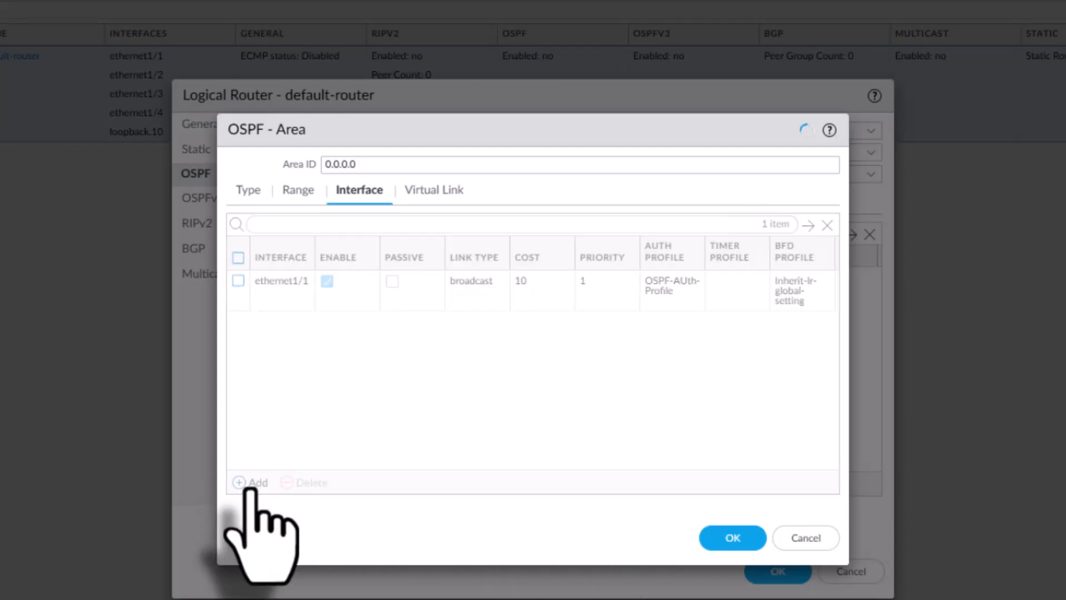
{"action": "left_click", "coordinate": [516, 223]}
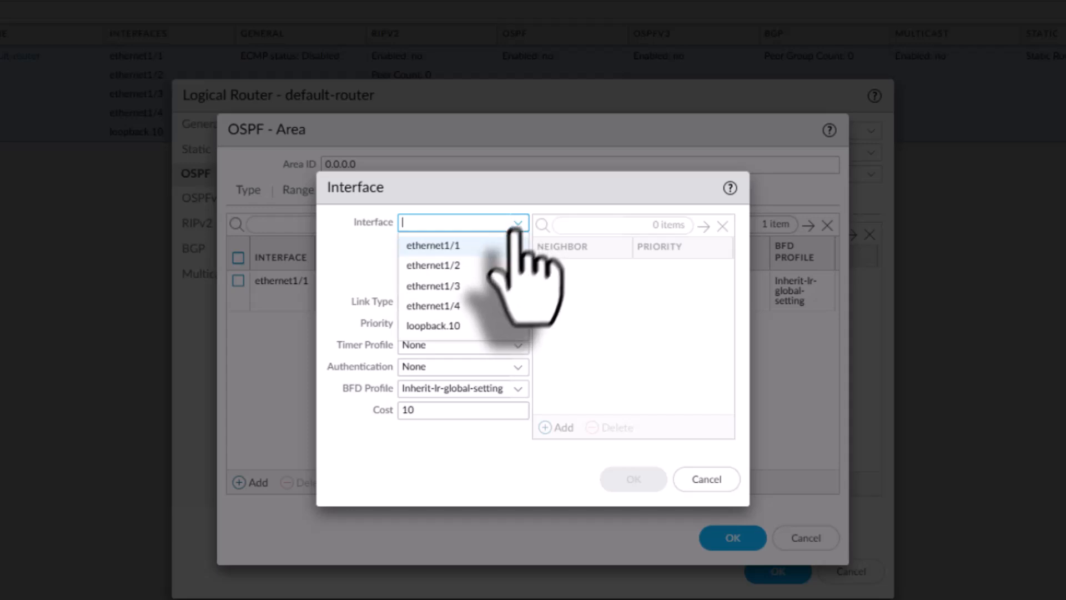
{"action": "left_click", "coordinate": [452, 285]}
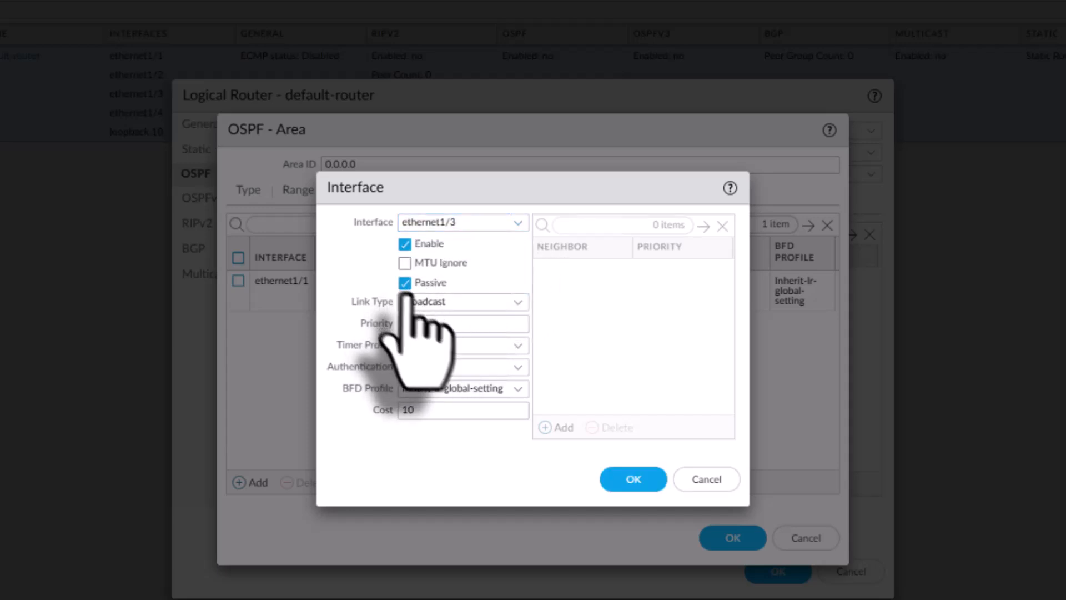
{"action": "left_click", "coordinate": [635, 478]}
Add ethernet1/4 to area 0.0.0.0 as a passive OSPF interface
{"action": "left_click", "coordinate": [259, 481]}
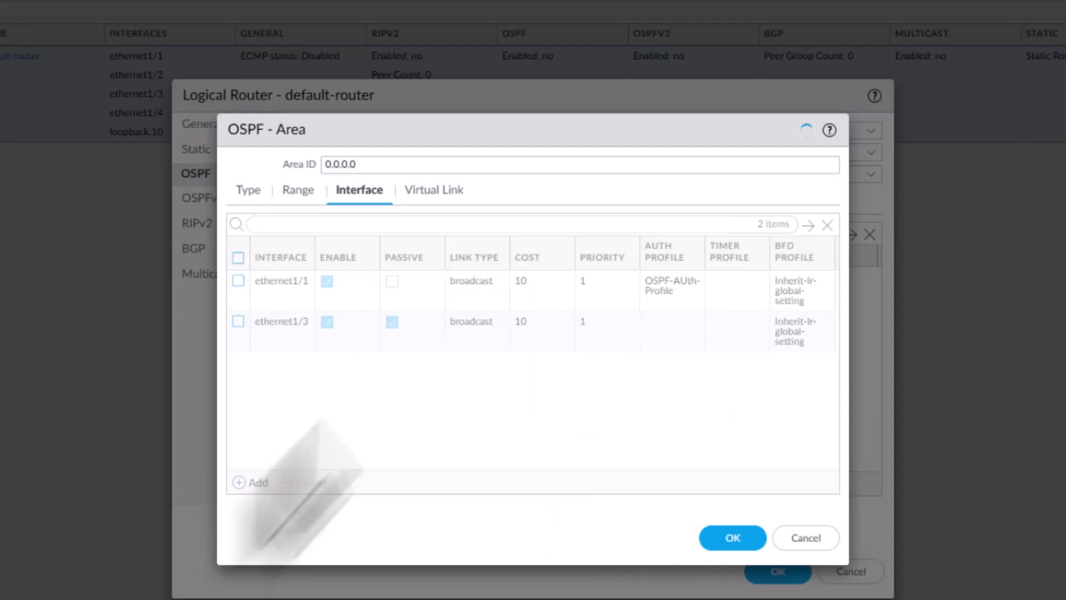
{"action": "left_click", "coordinate": [511, 222]}
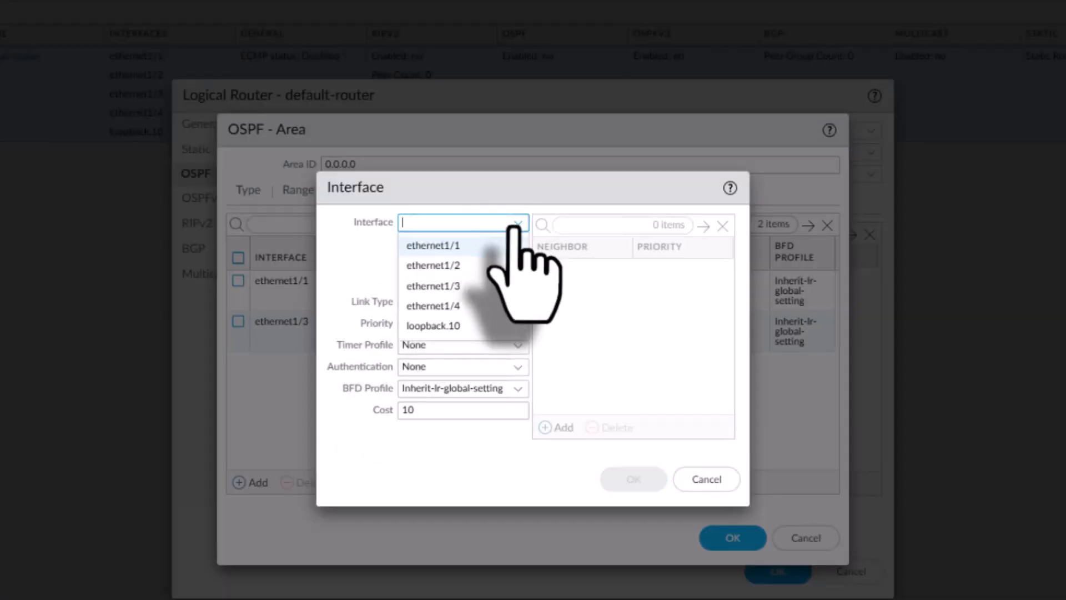
{"action": "left_click", "coordinate": [447, 305]}
{"action": "left_click", "coordinate": [403, 282]}
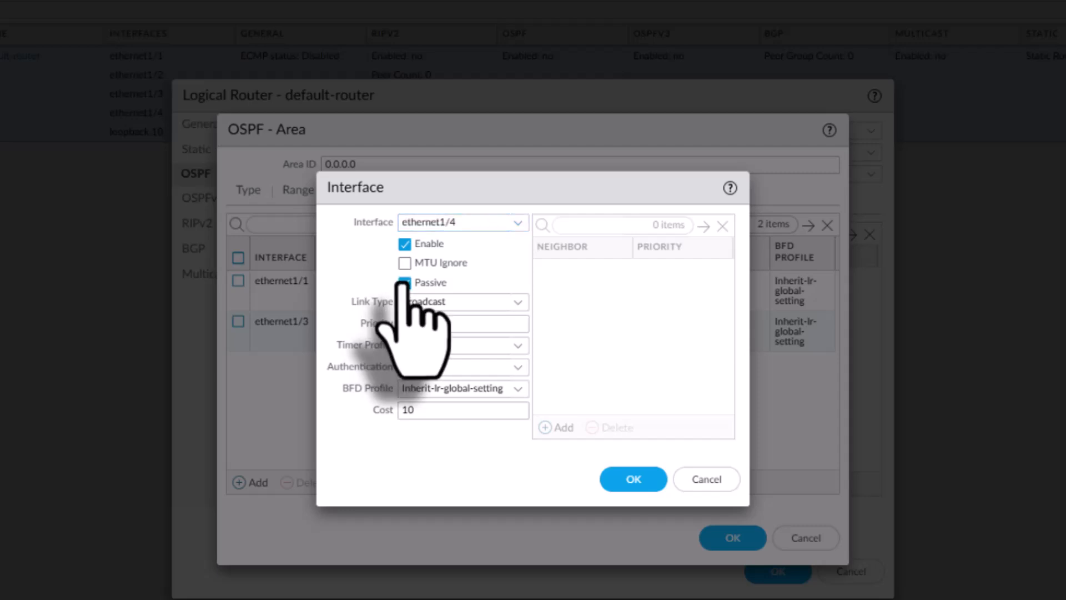
{"action": "left_click", "coordinate": [632, 477]}
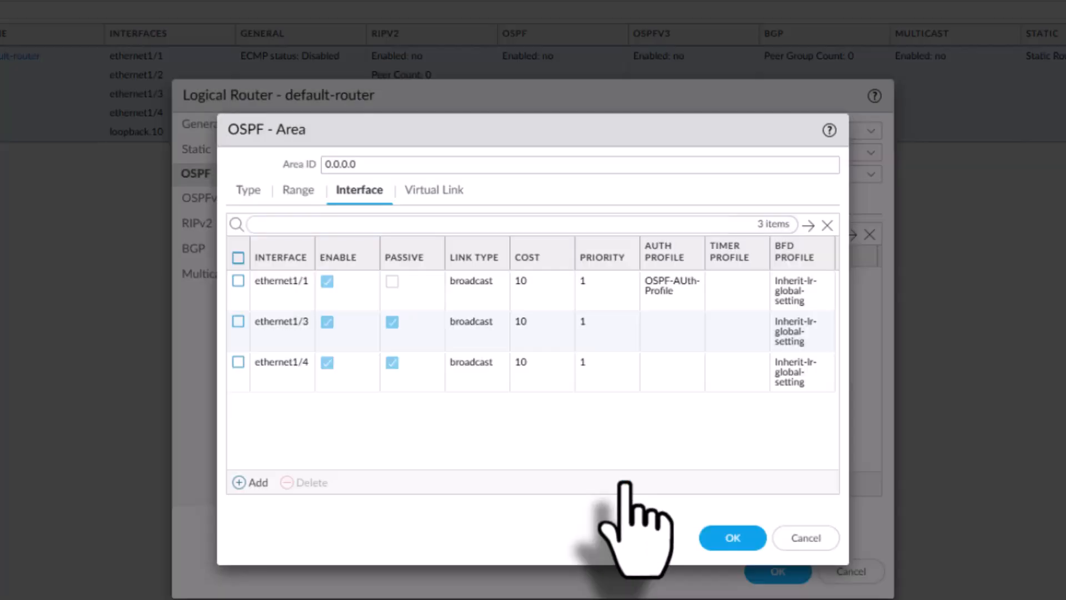
Save the OSPF area and the default-router settings, and commit all changes to the firewall
{"action": "left_click", "coordinate": [733, 538]}
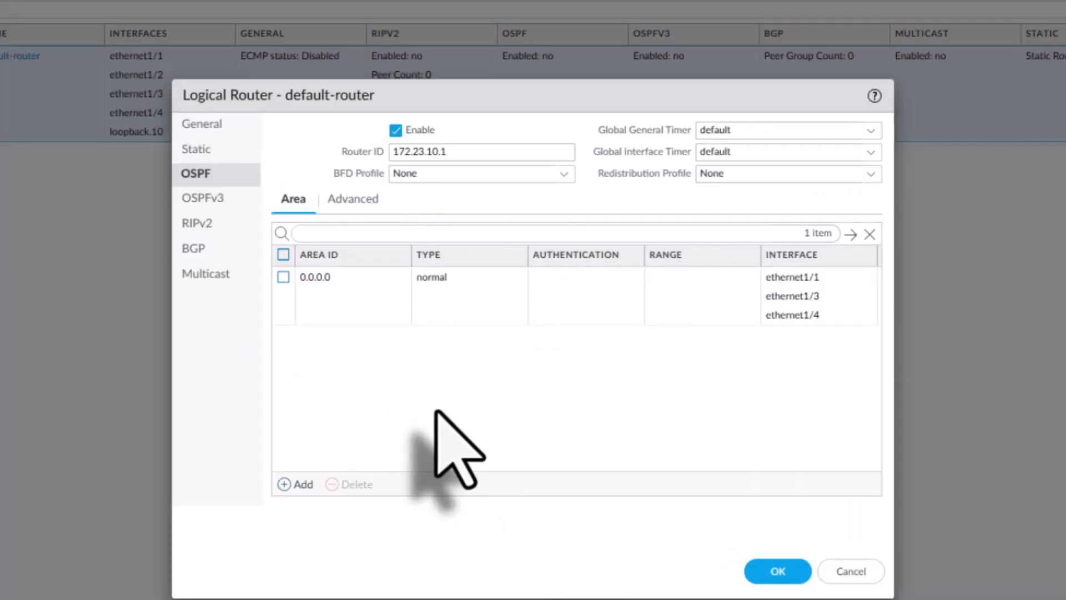
{"action": "left_click", "coordinate": [782, 570]}
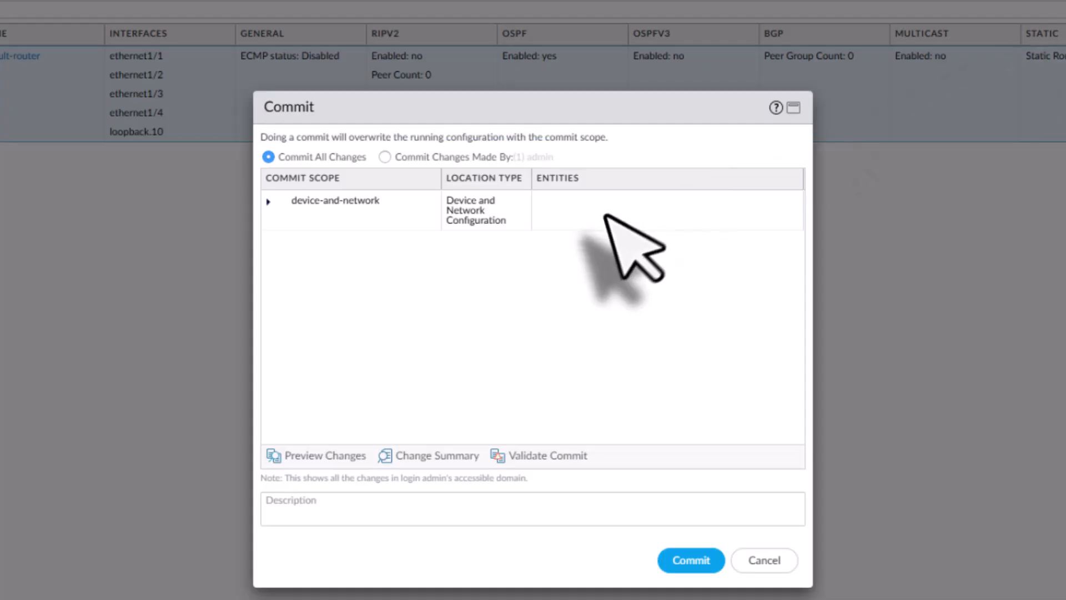
{"action": "left_click", "coordinate": [694, 560]}
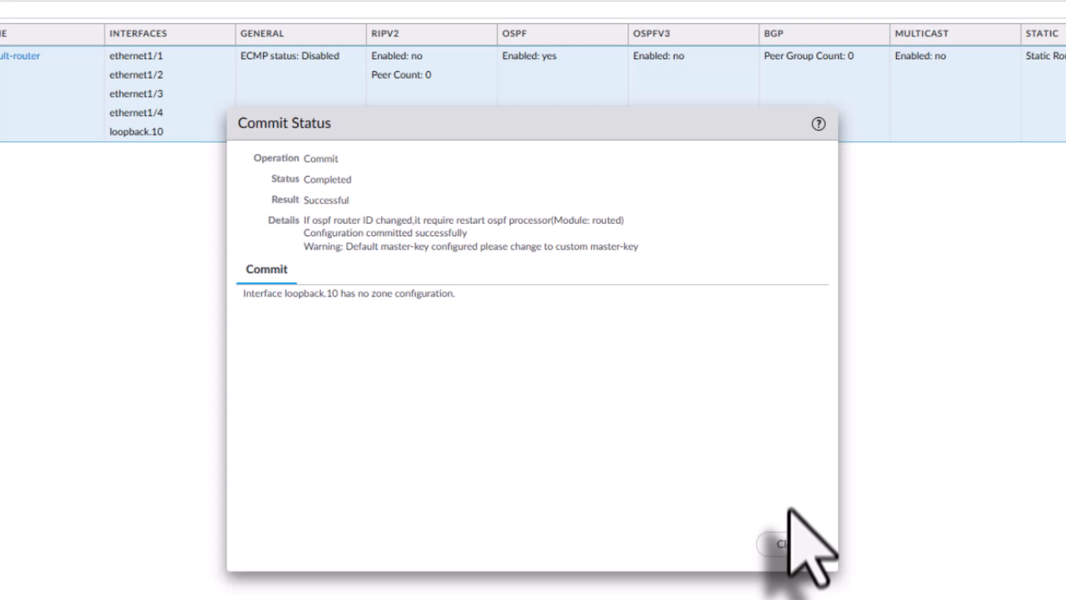
{"action": "left_click", "coordinate": [785, 543]}
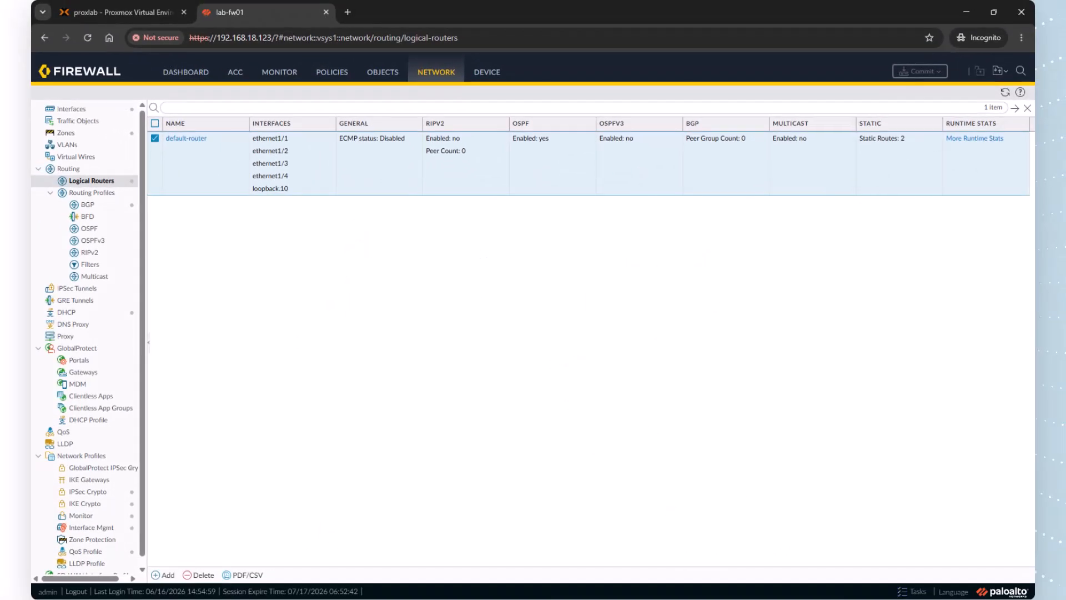
Examine the default-router's OSPF runtime statistics, covering the summary, area, interface and neighbor details
{"action": "left_click", "coordinate": [1005, 92]}
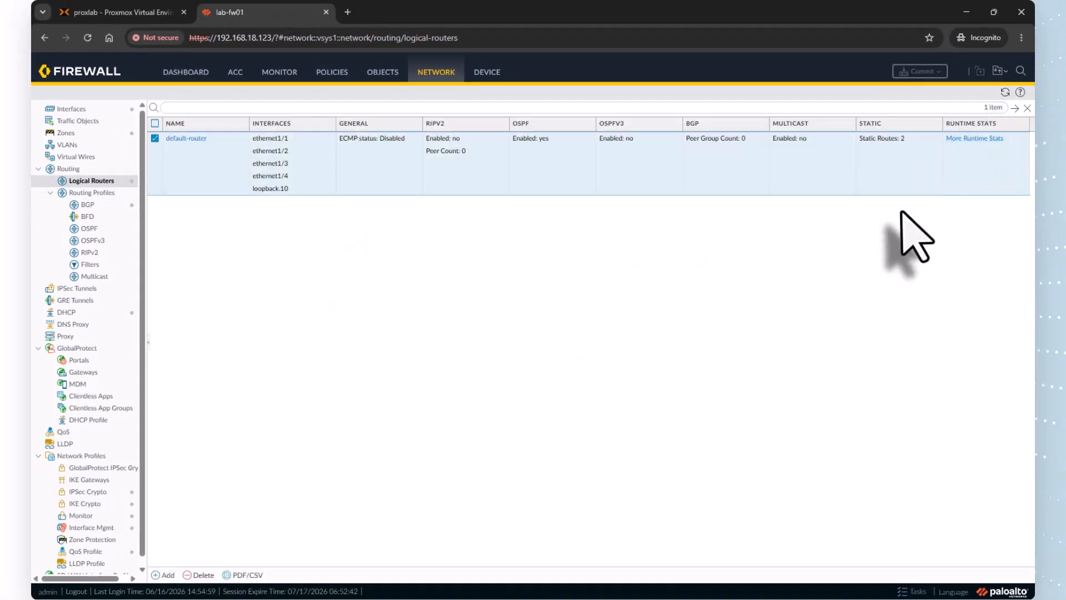
{"action": "left_click", "coordinate": [965, 144]}
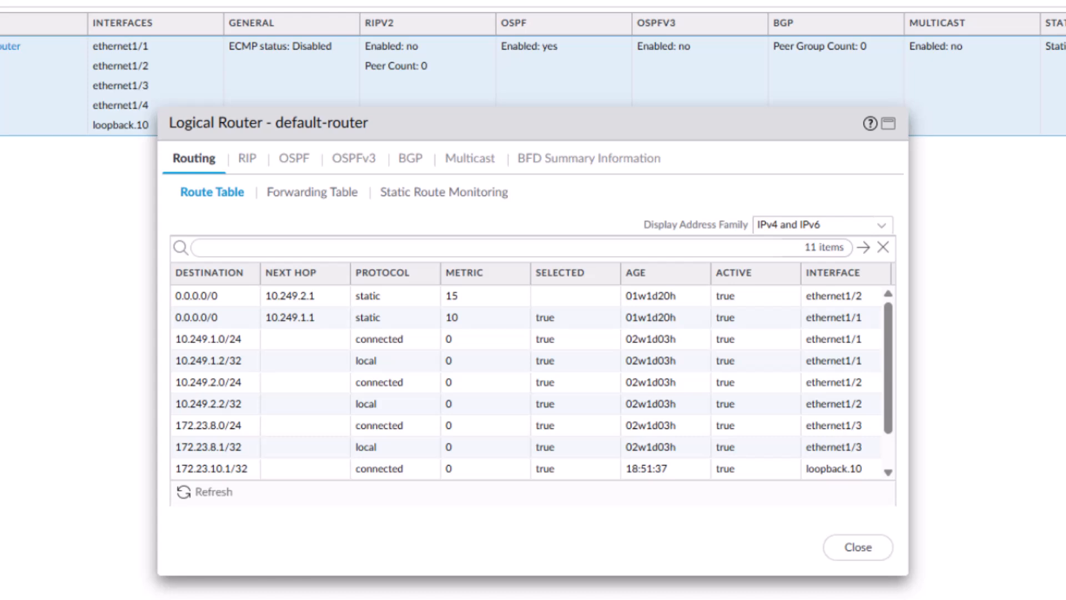
{"action": "left_click", "coordinate": [293, 160]}
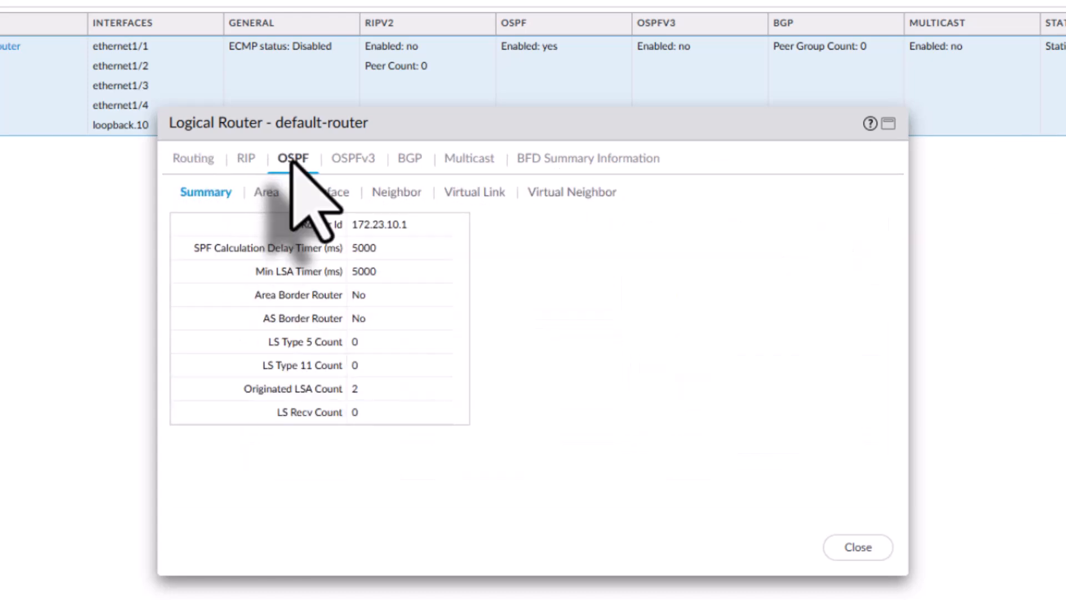
{"action": "left_click", "coordinate": [268, 195]}
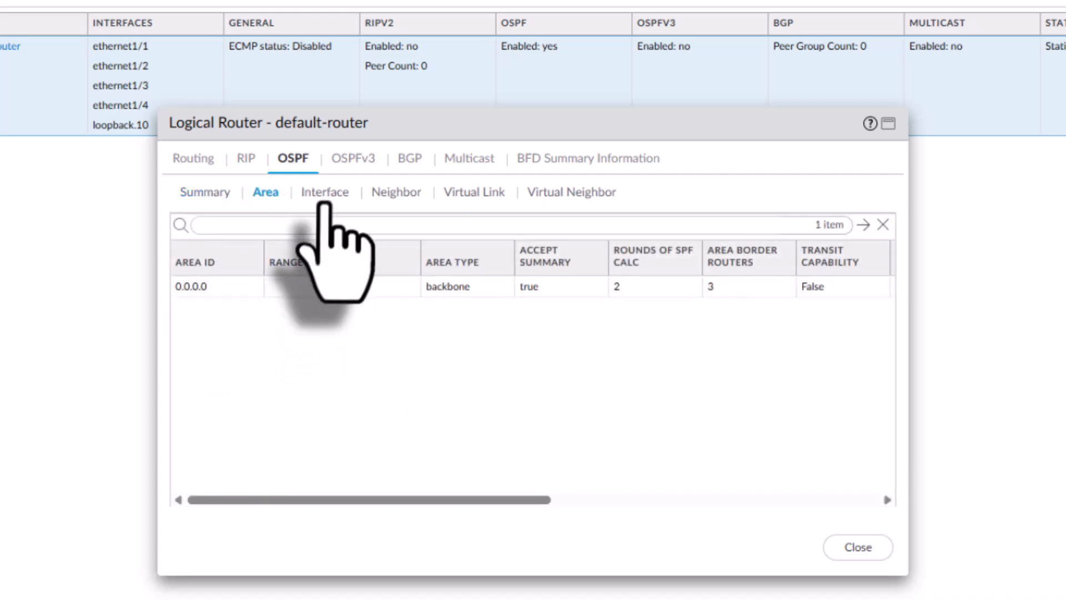
{"action": "left_click", "coordinate": [327, 198]}
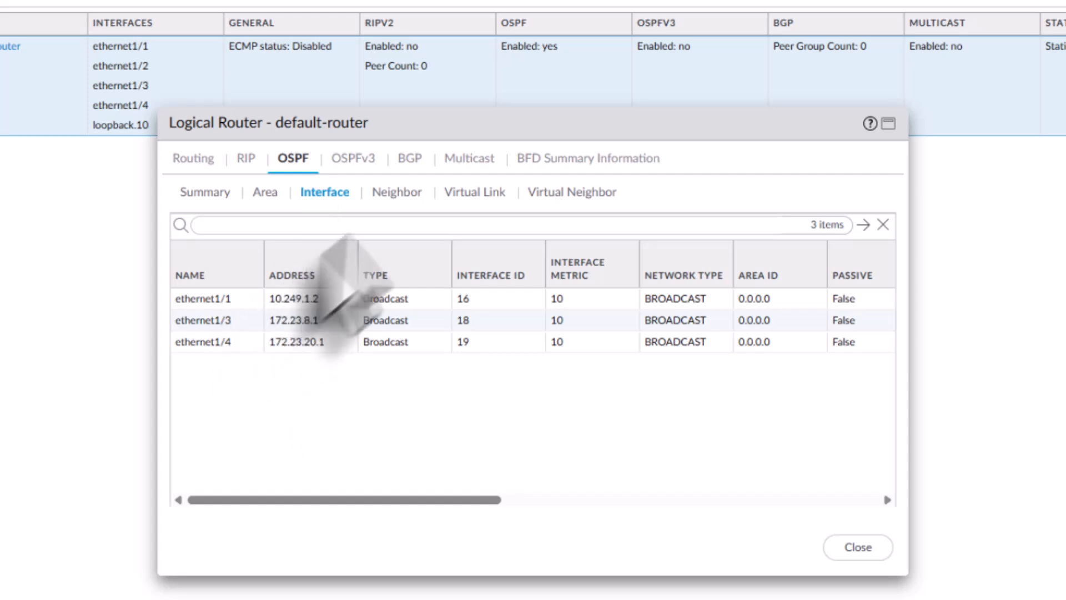
{"action": "left_click", "coordinate": [404, 192]}
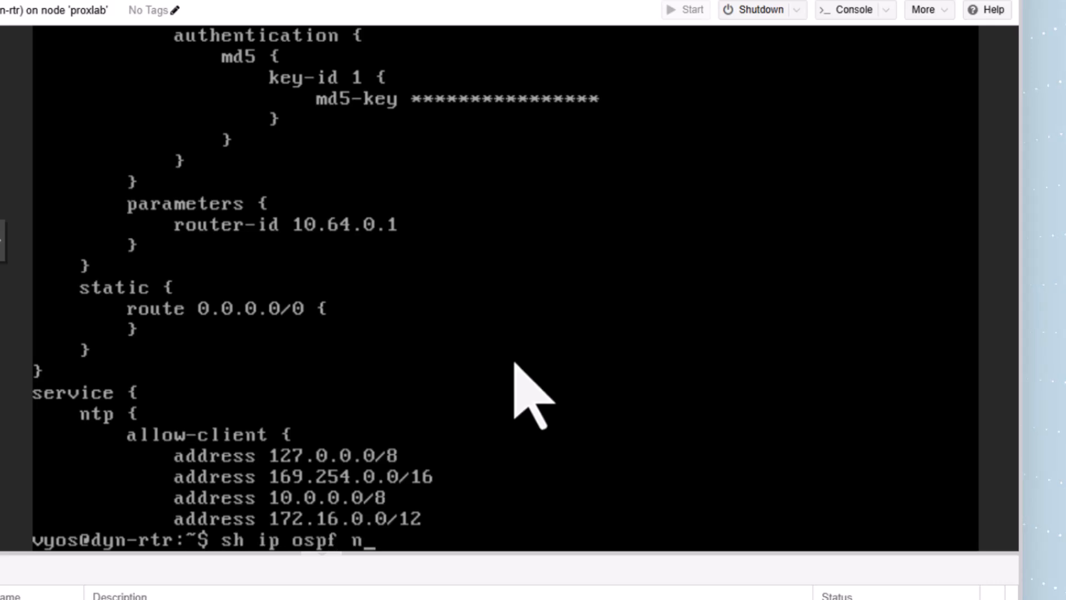
List the OSPF neighbours on the dyn-rtr router with "sh ip ospf nei" and examine the traffic log on the lab-fw01 firewall
{"action": "key", "text": "Return"}
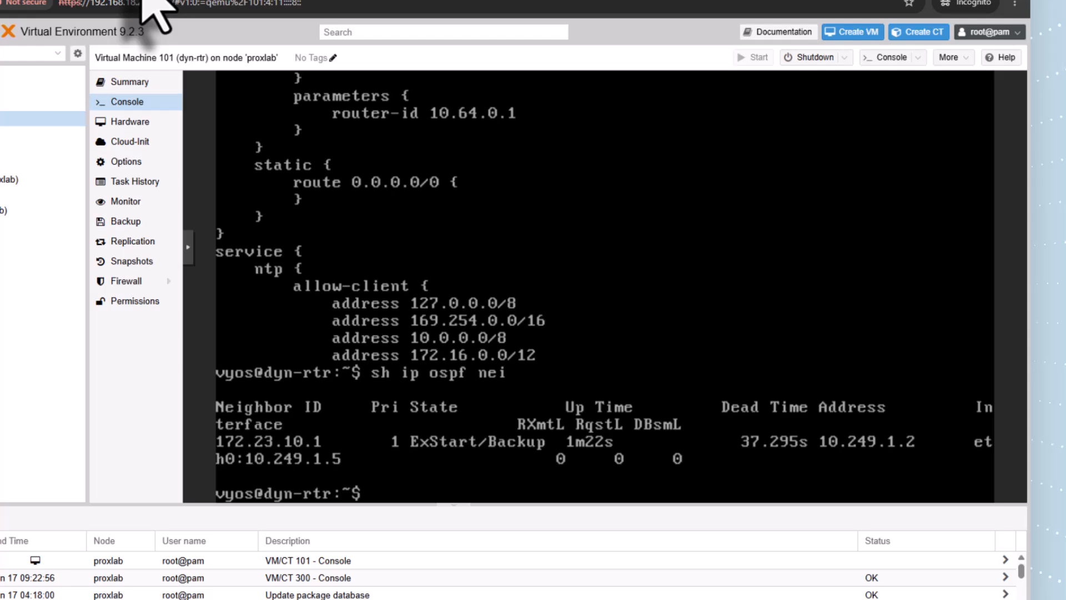
{"action": "left_click", "coordinate": [264, 10]}
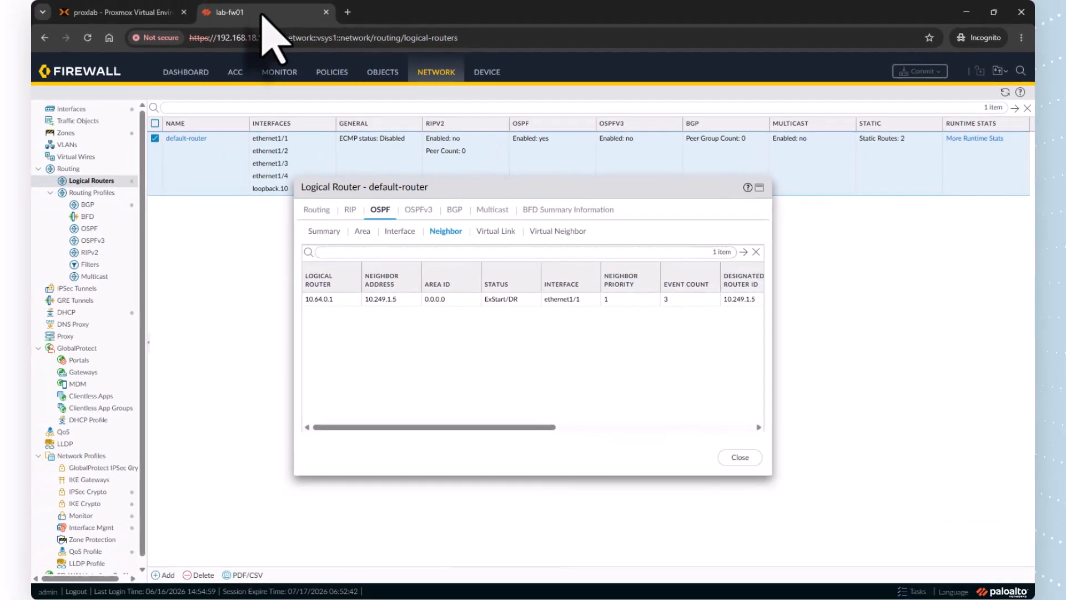
{"action": "left_click", "coordinate": [740, 457]}
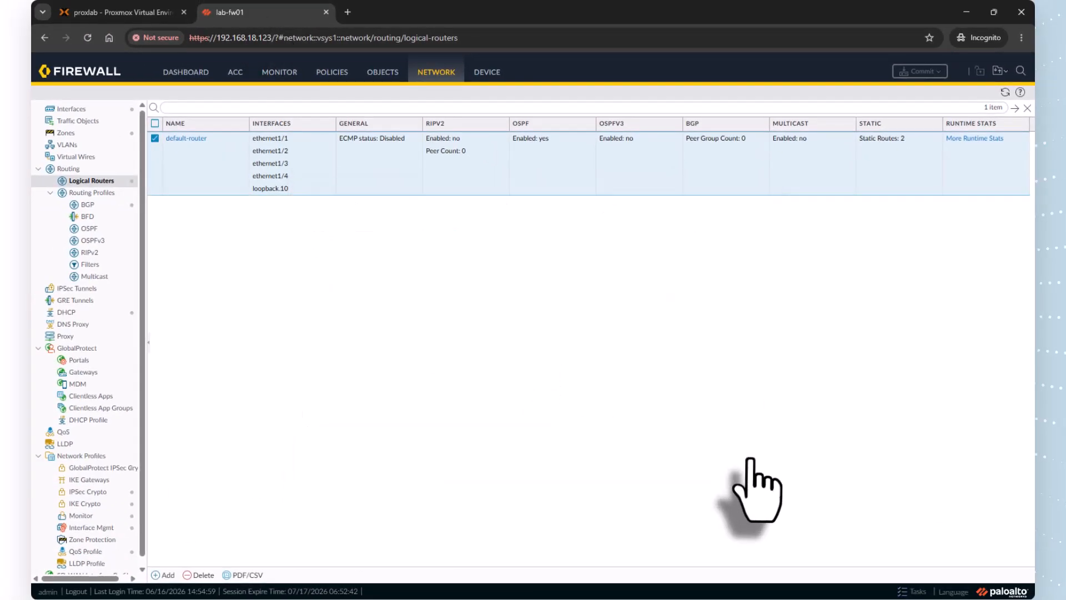
{"action": "left_click", "coordinate": [279, 72]}
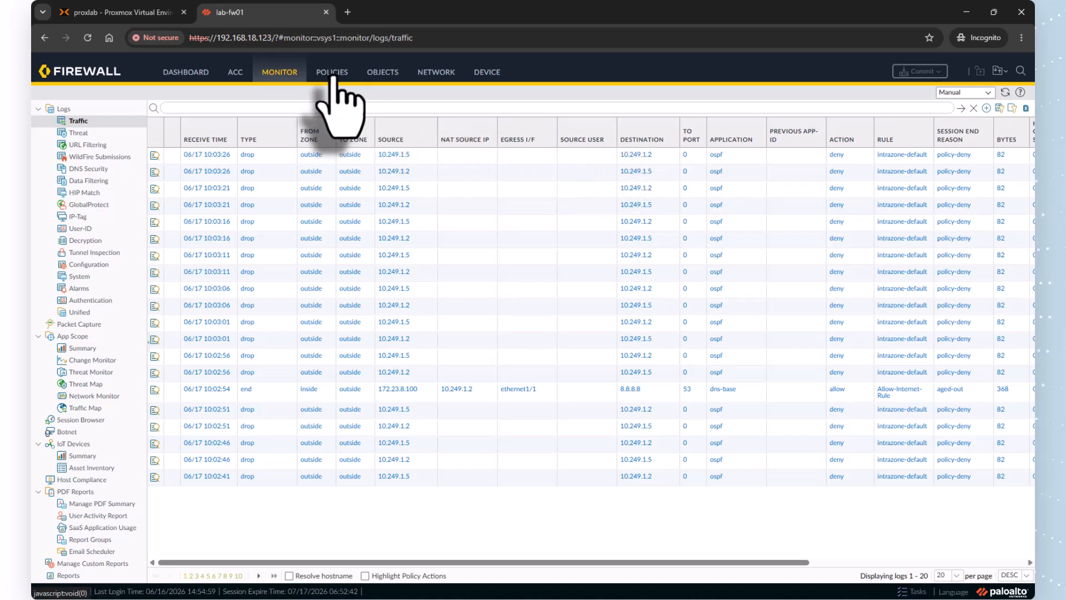
Add a security policy rule named Allow-OSPF with the description "Allow OSPF traffic to peer"
{"action": "left_click", "coordinate": [333, 78]}
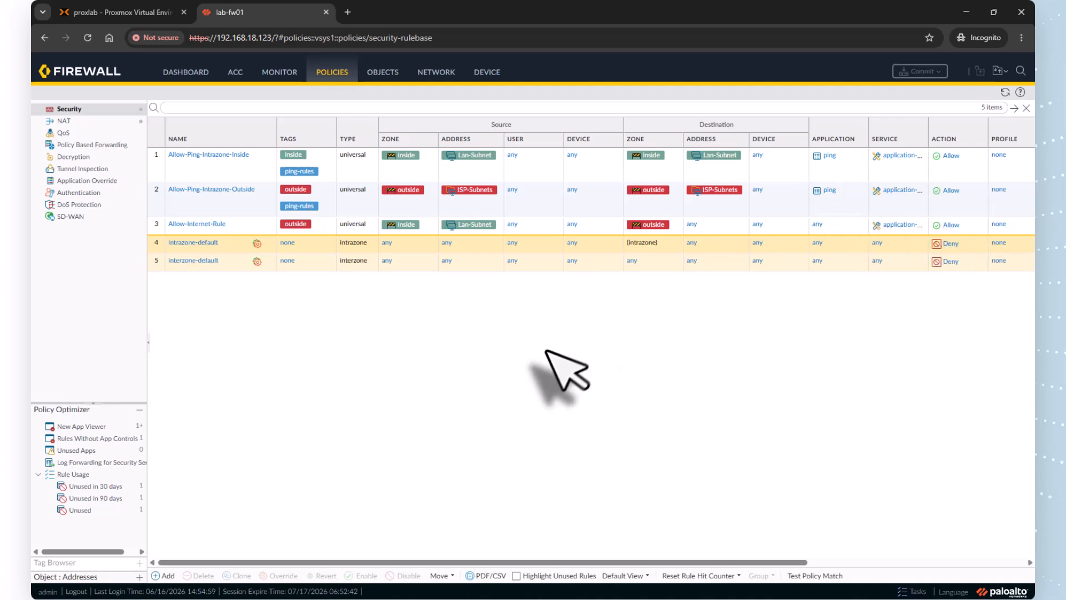
{"action": "left_click", "coordinate": [168, 576]}
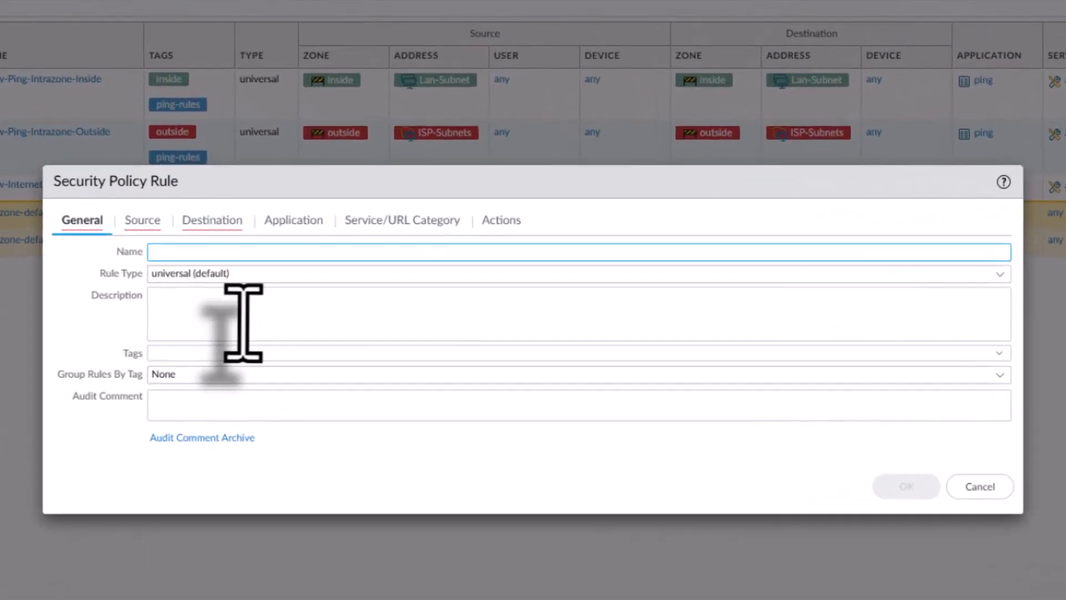
{"action": "type", "text": "Allow-OSP"}
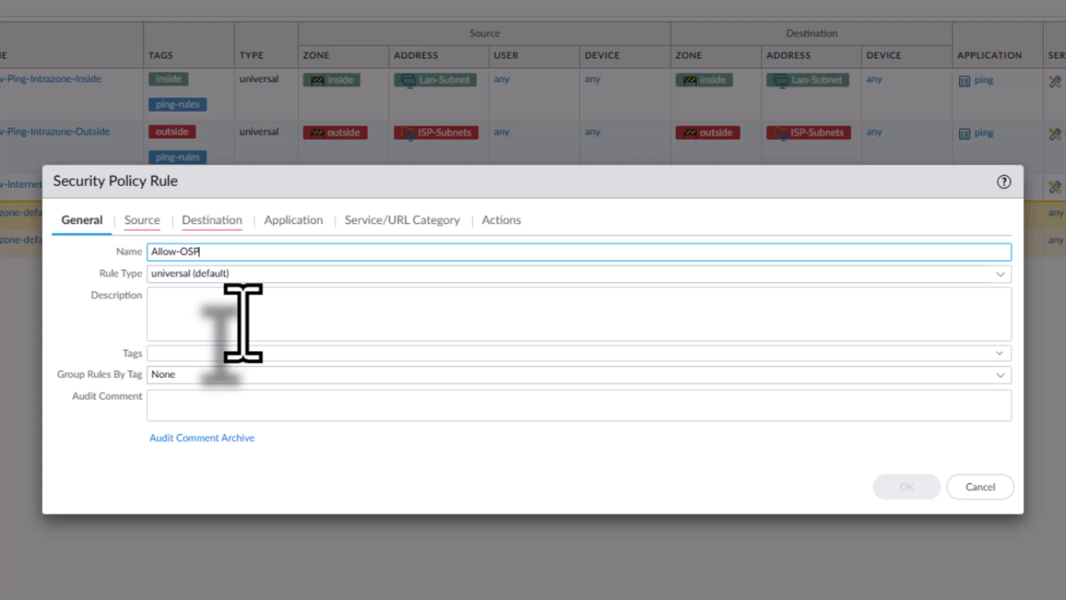
{"action": "type", "text": "F"}
{"action": "left_click", "coordinate": [247, 321]}
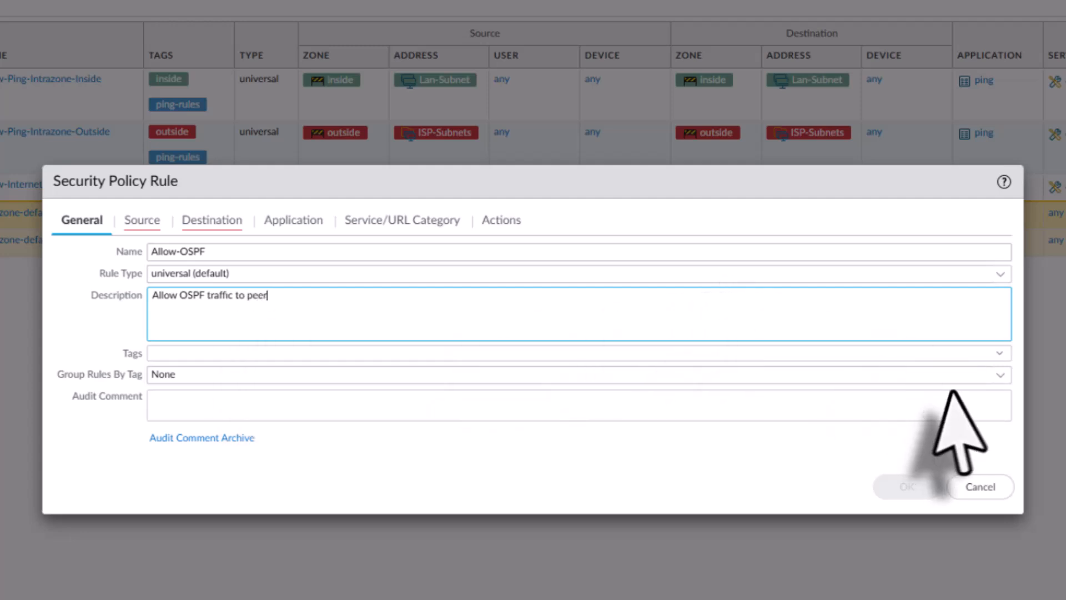
Tag the Allow-OSPF rule with outside and routing-rules, and group it by the routing-rules tag
{"action": "left_click", "coordinate": [1000, 353]}
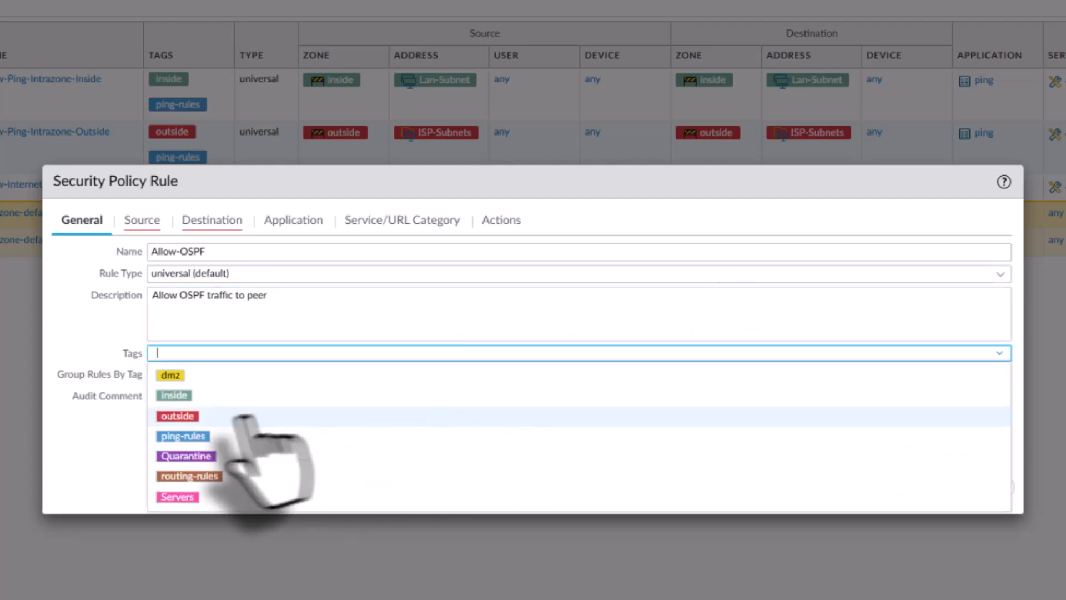
{"action": "left_click", "coordinate": [194, 422]}
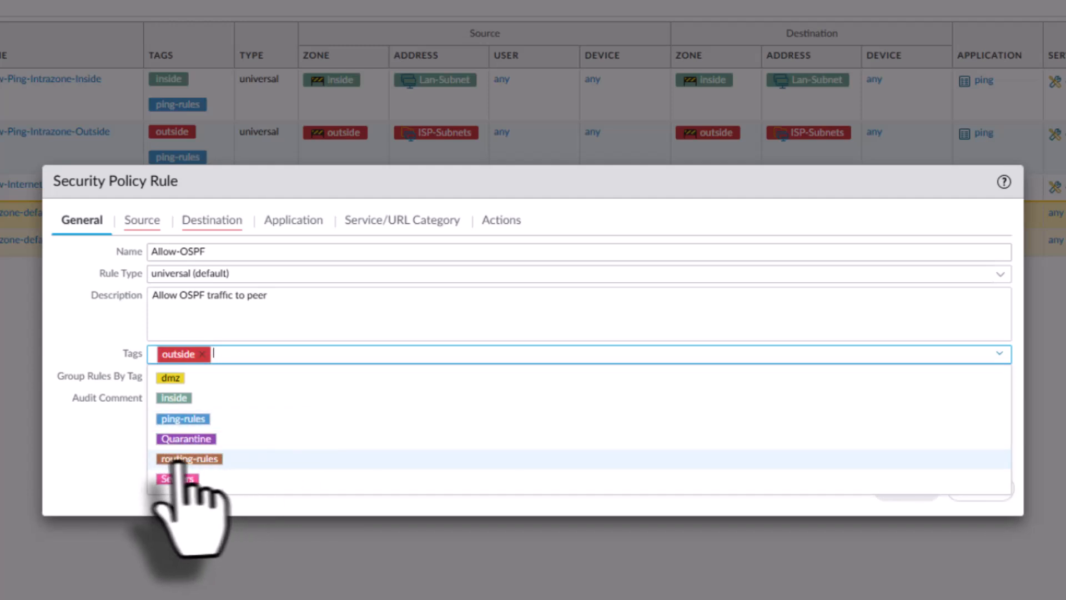
{"action": "left_click", "coordinate": [208, 459]}
{"action": "left_click", "coordinate": [95, 444]}
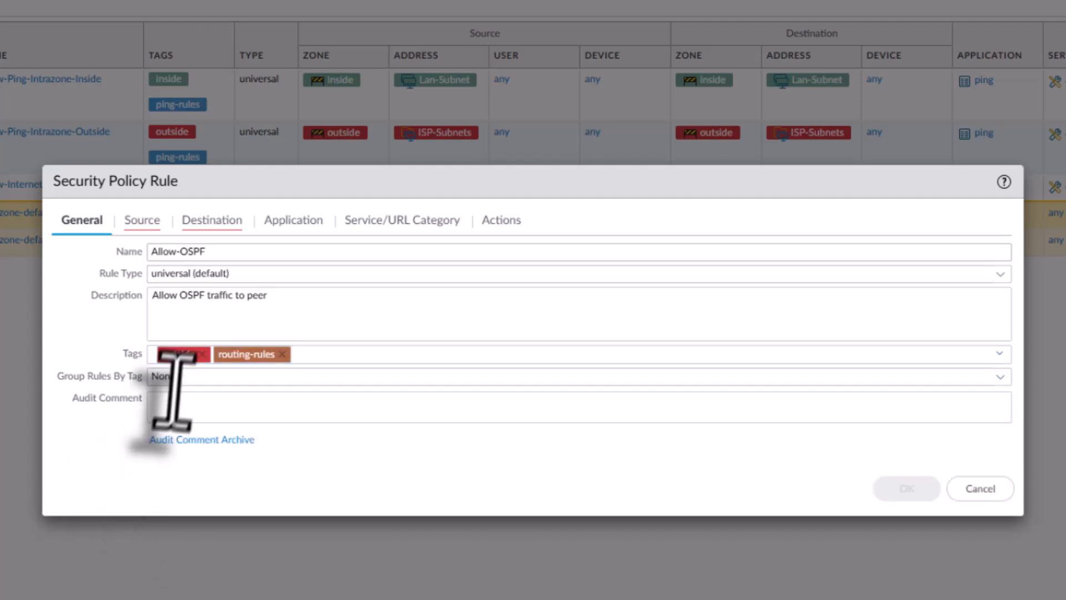
{"action": "left_click", "coordinate": [1000, 378]}
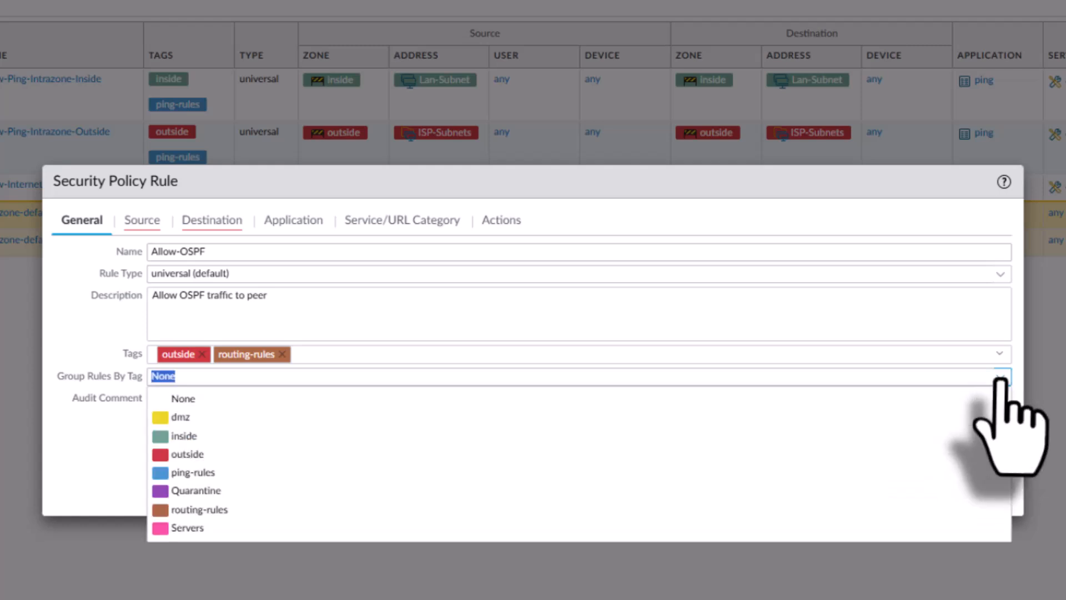
{"action": "left_click", "coordinate": [200, 510]}
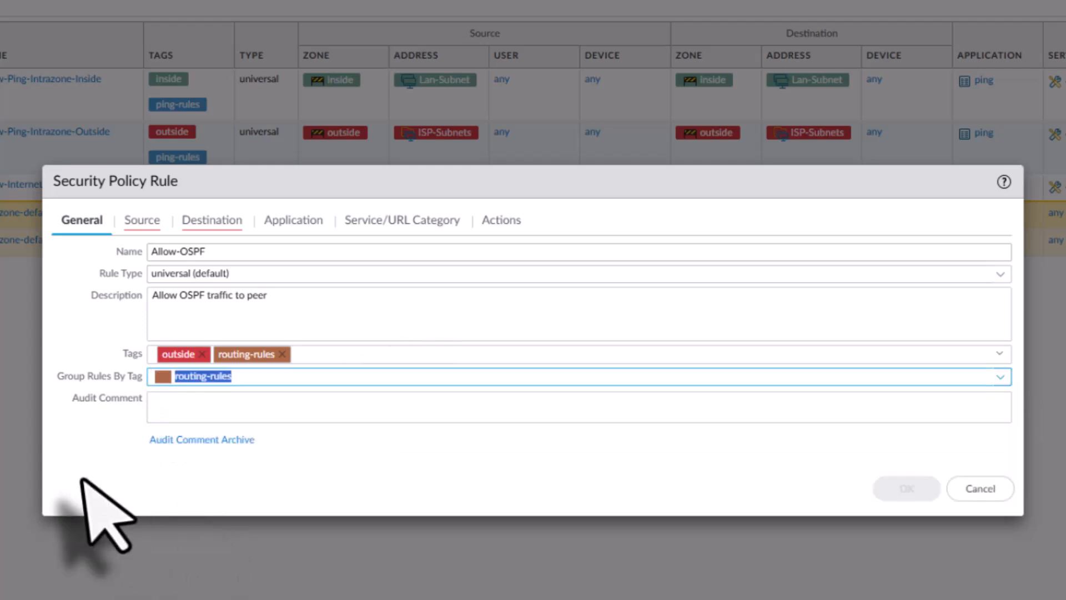
Set the rule's source zone to outside and its source address to ISP1-Subnet
{"action": "left_click", "coordinate": [139, 222]}
{"action": "left_click", "coordinate": [80, 448]}
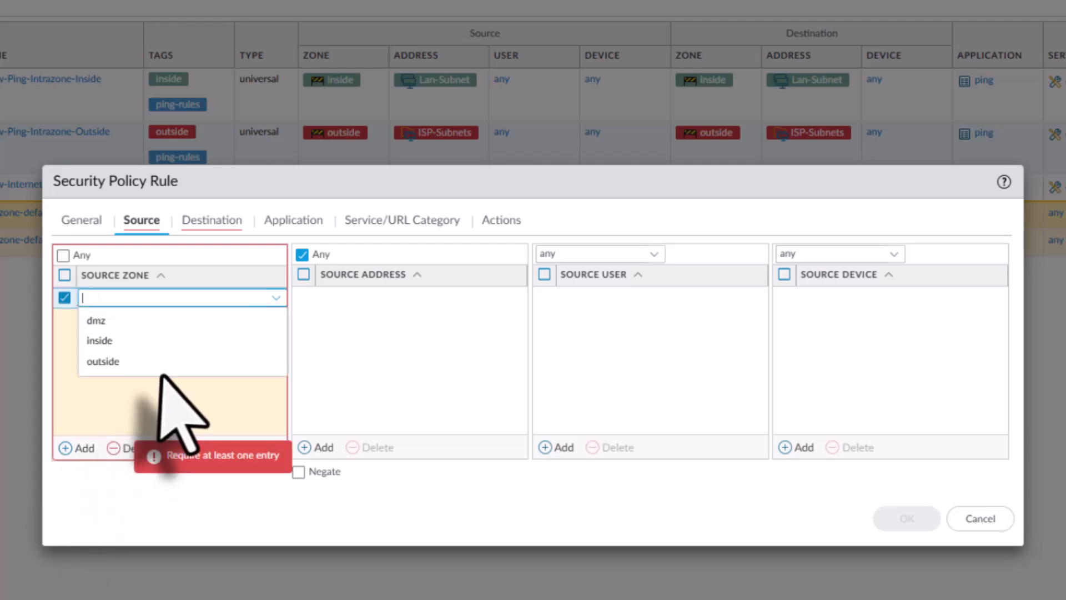
{"action": "left_click", "coordinate": [125, 358]}
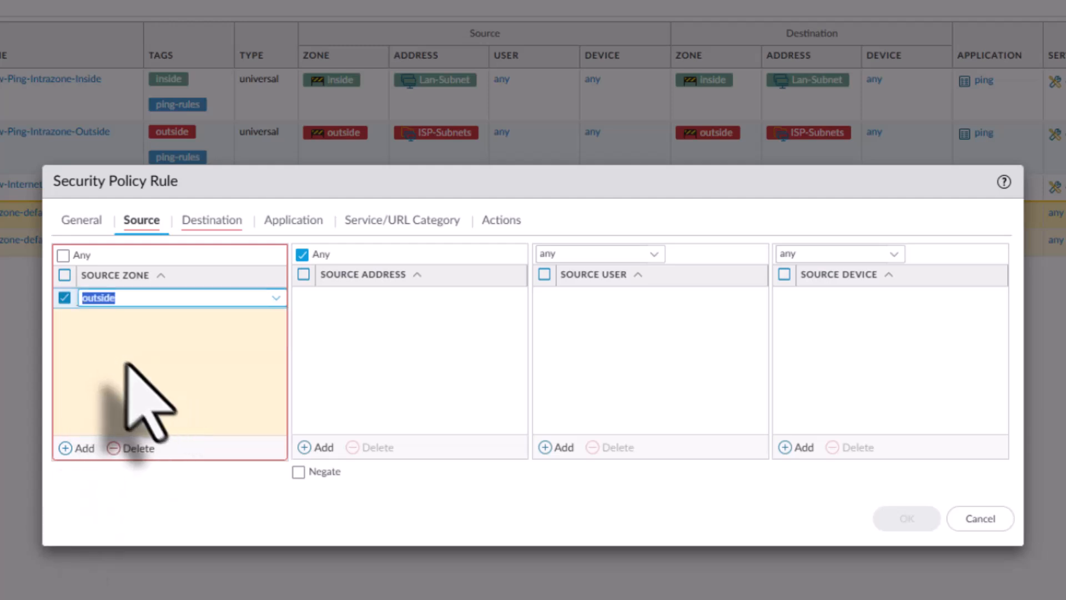
{"action": "left_click", "coordinate": [315, 447]}
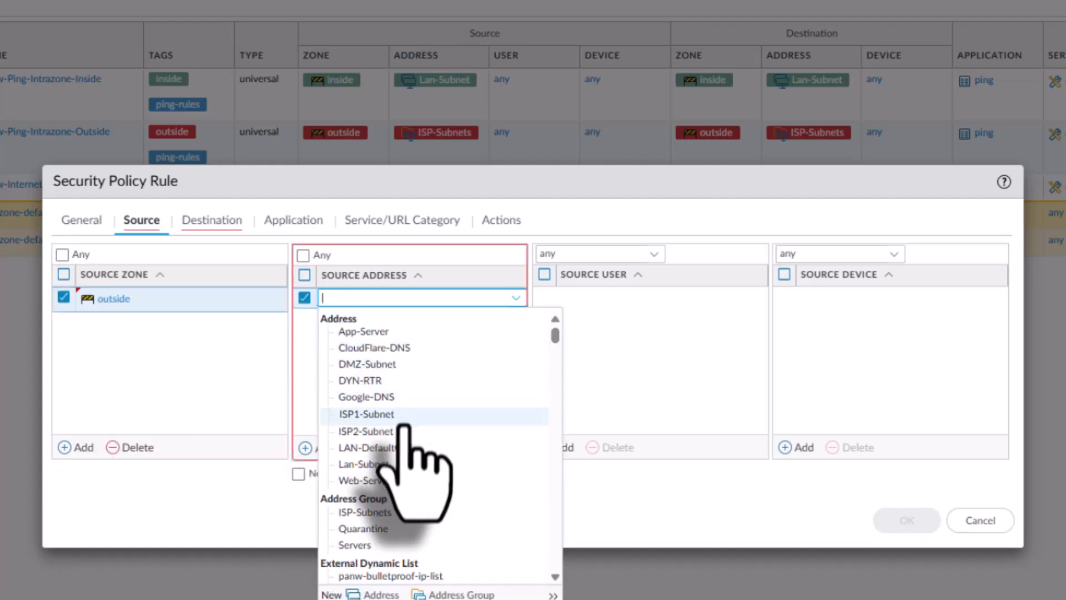
{"action": "left_click", "coordinate": [384, 414]}
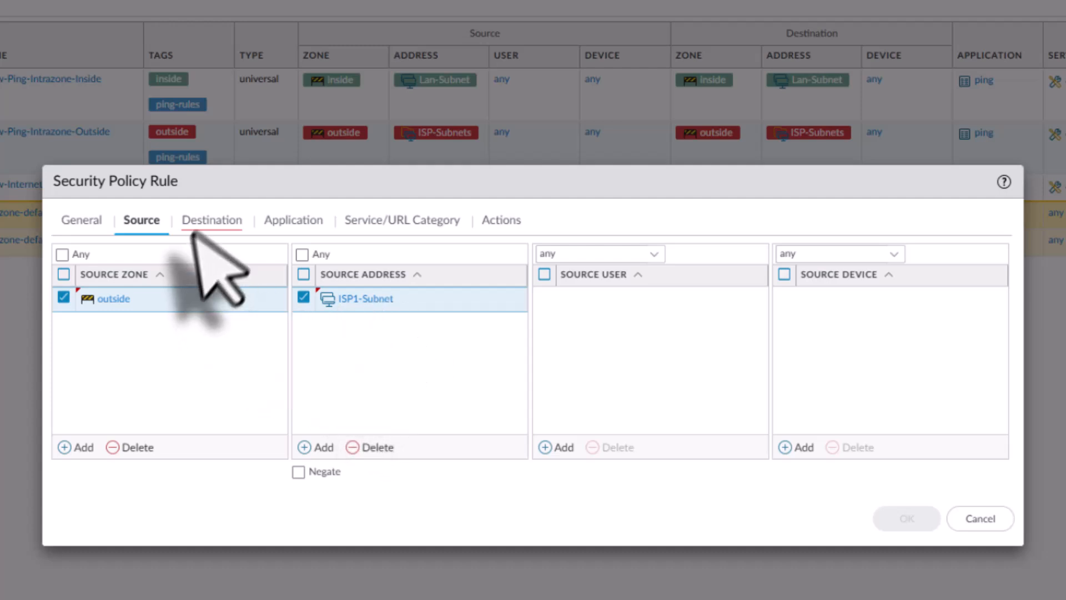
Set the rule's destination zone to outside and its destination address to ISP1-Subnet
{"action": "left_click", "coordinate": [212, 222]}
{"action": "left_click", "coordinate": [80, 447]}
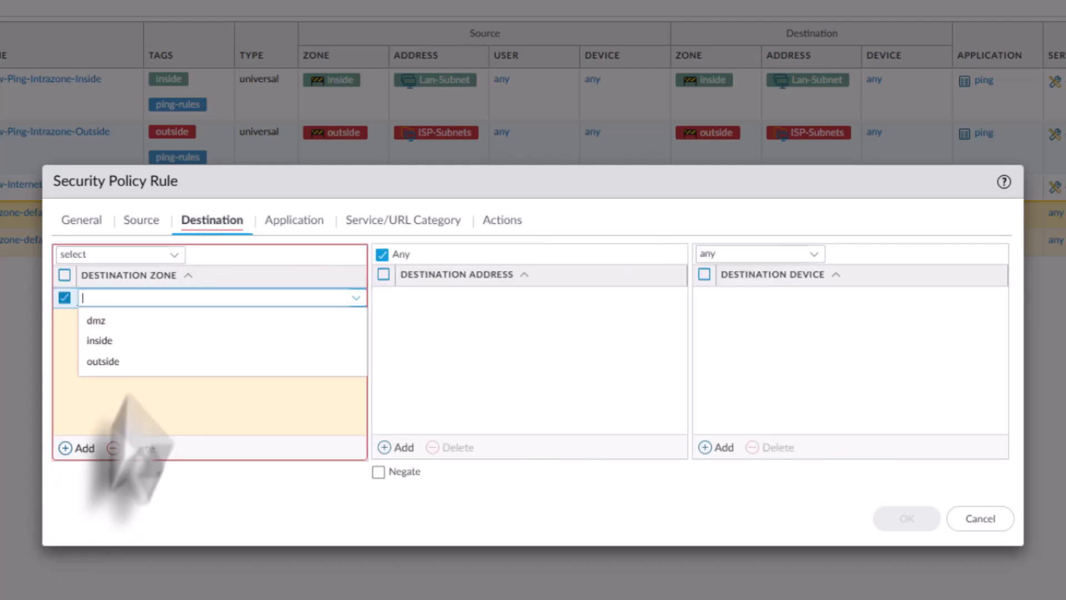
{"action": "left_click", "coordinate": [132, 362]}
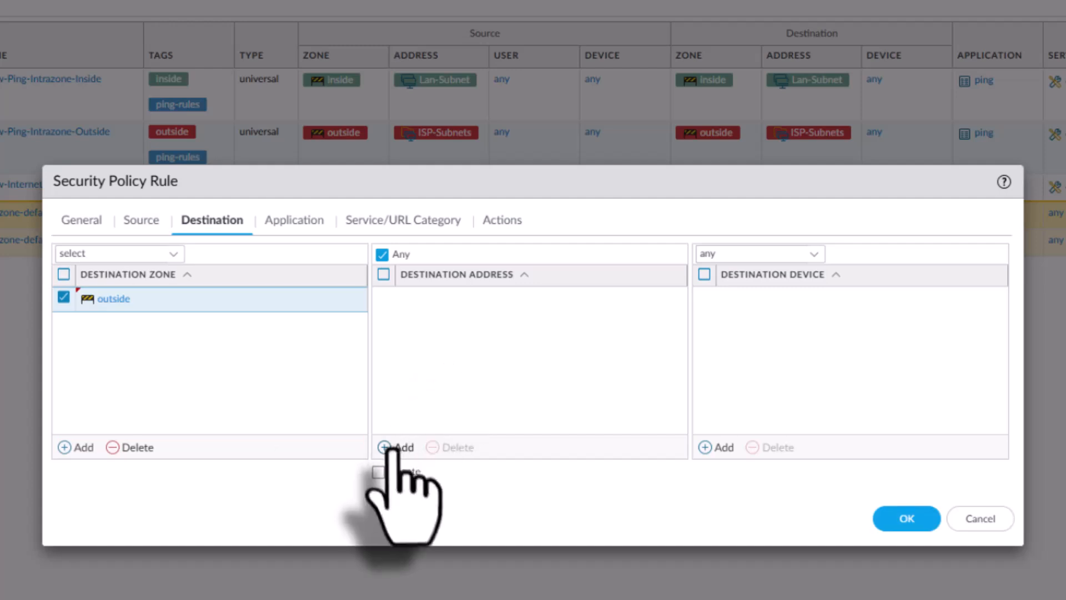
{"action": "left_click", "coordinate": [397, 448]}
{"action": "left_click", "coordinate": [471, 418]}
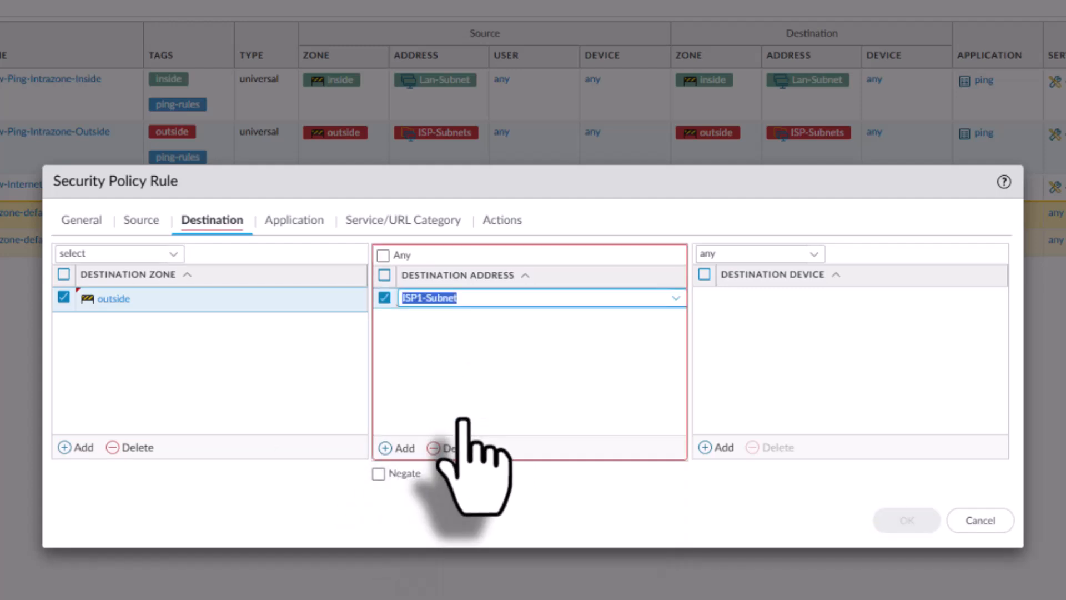
Restrict the Allow-OSPF rule to the ospf application
{"action": "left_click", "coordinate": [300, 222]}
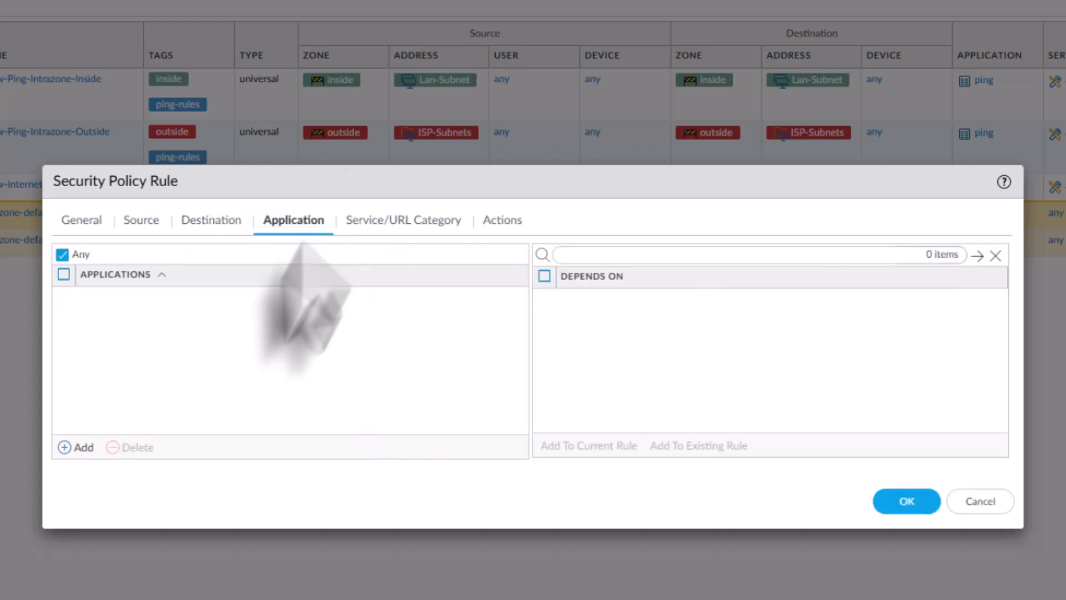
{"action": "left_click", "coordinate": [65, 447]}
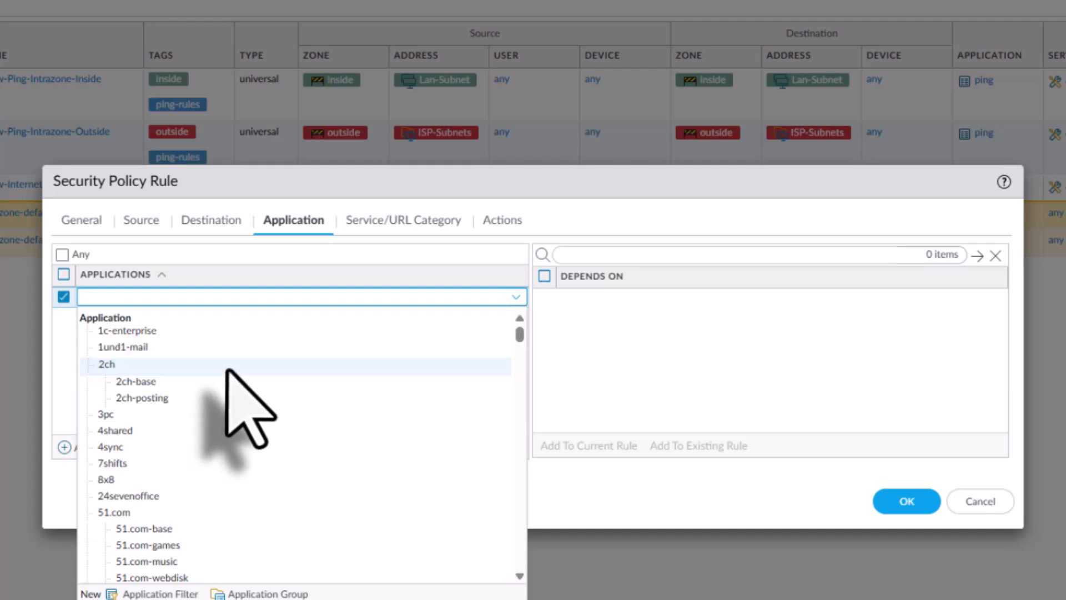
{"action": "type", "text": "ospf"}
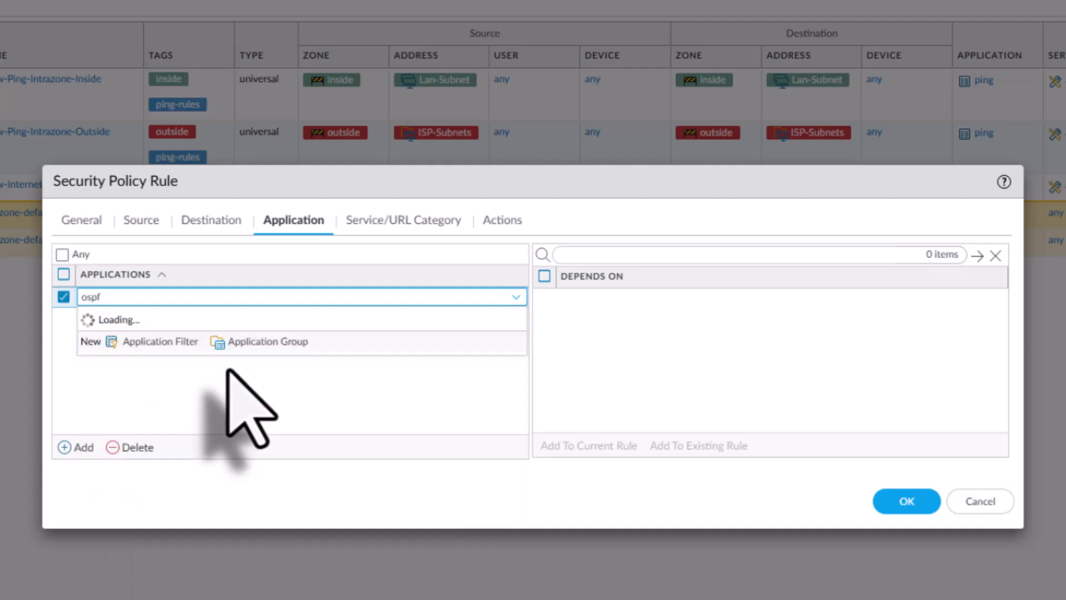
{"action": "left_click", "coordinate": [139, 334]}
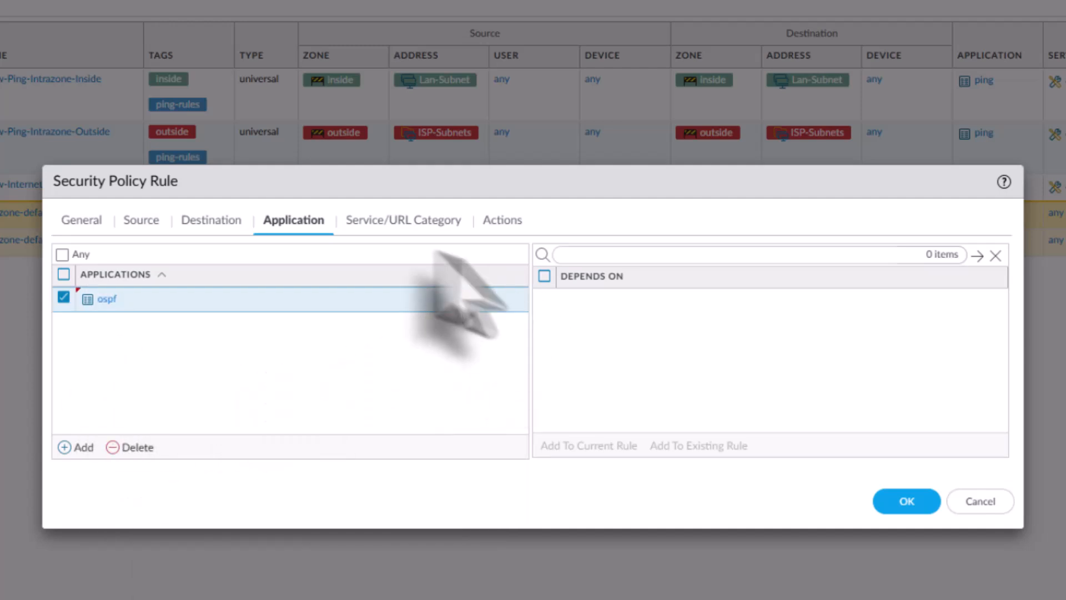
Review the rule's service, action and logging settings, and save the Allow-OSPF rule
{"action": "left_click", "coordinate": [377, 223]}
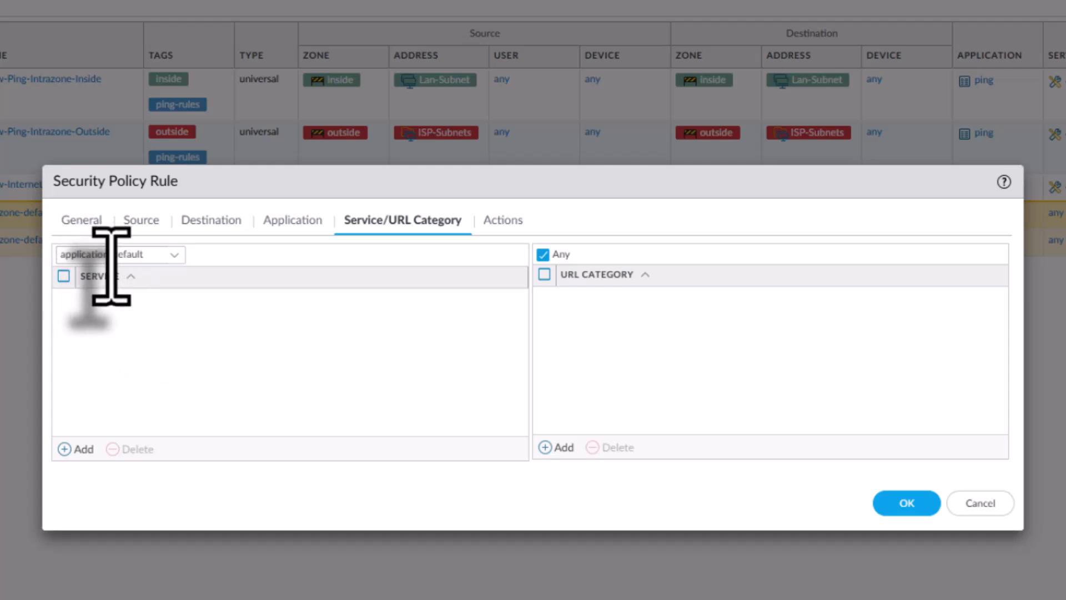
{"action": "left_click", "coordinate": [502, 222]}
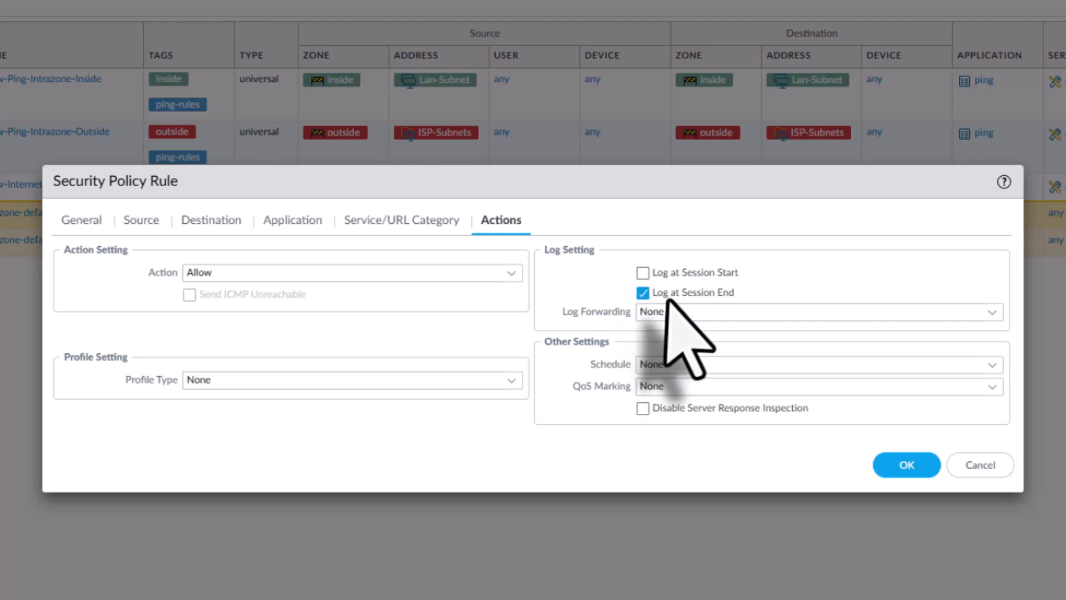
{"action": "left_click", "coordinate": [904, 466]}
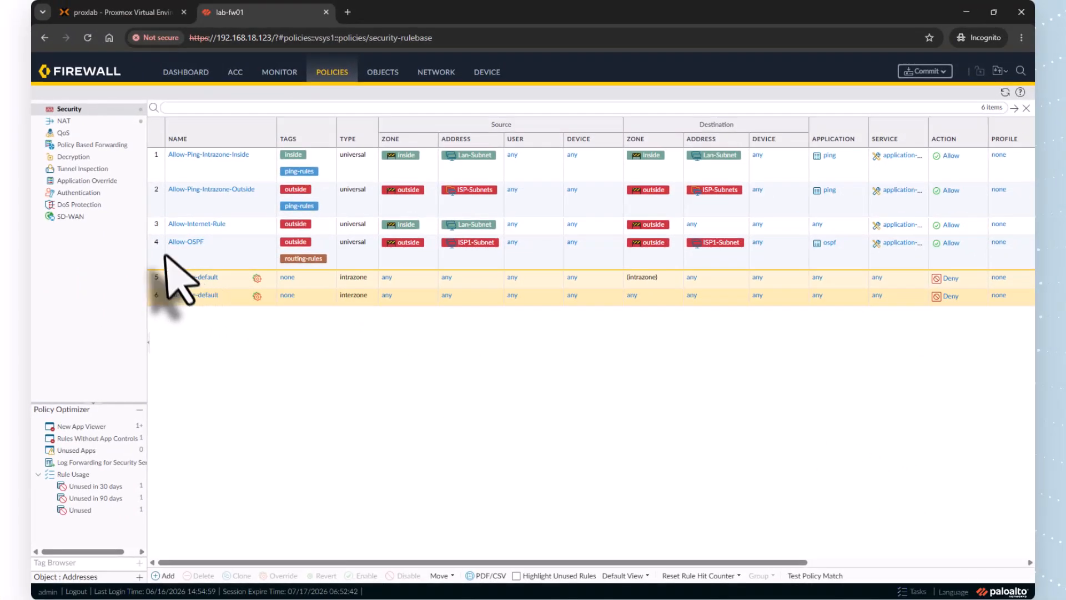
Move the Allow-OSPF rule above Allow-Internet-Rule and commit all changes to the firewall
{"action": "left_click", "coordinate": [161, 251]}
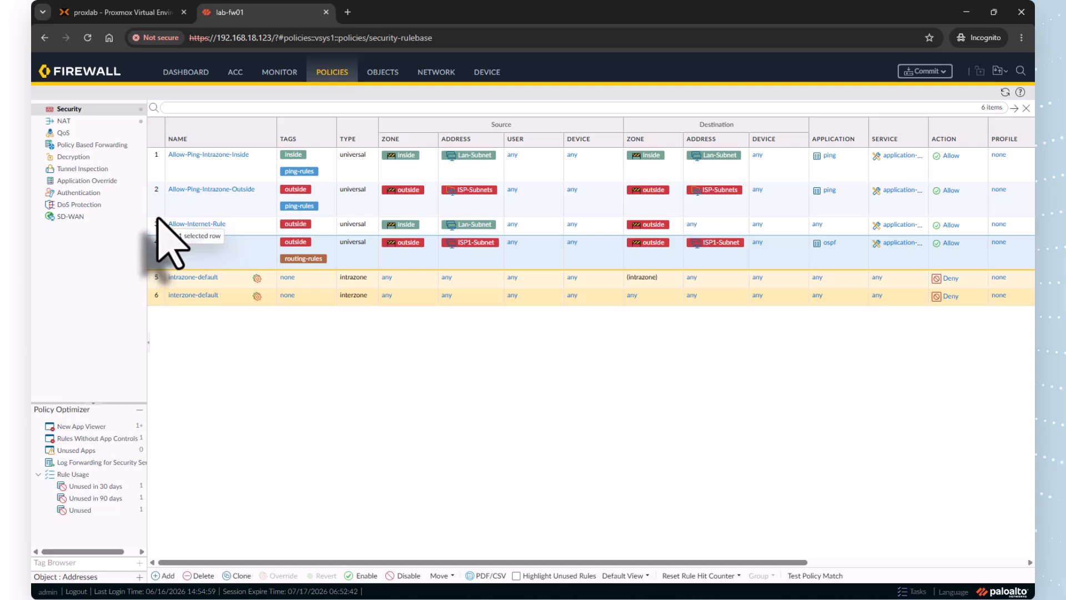
{"action": "left_click_drag", "start_coordinate": [158, 219], "coordinate": [157, 220]}
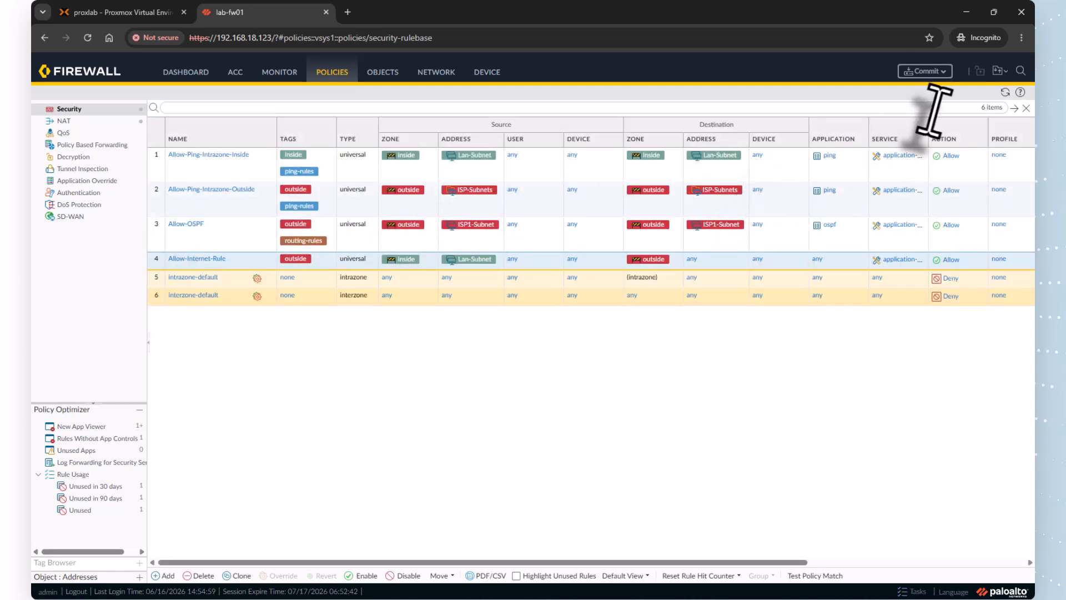
{"action": "left_click", "coordinate": [942, 75]}
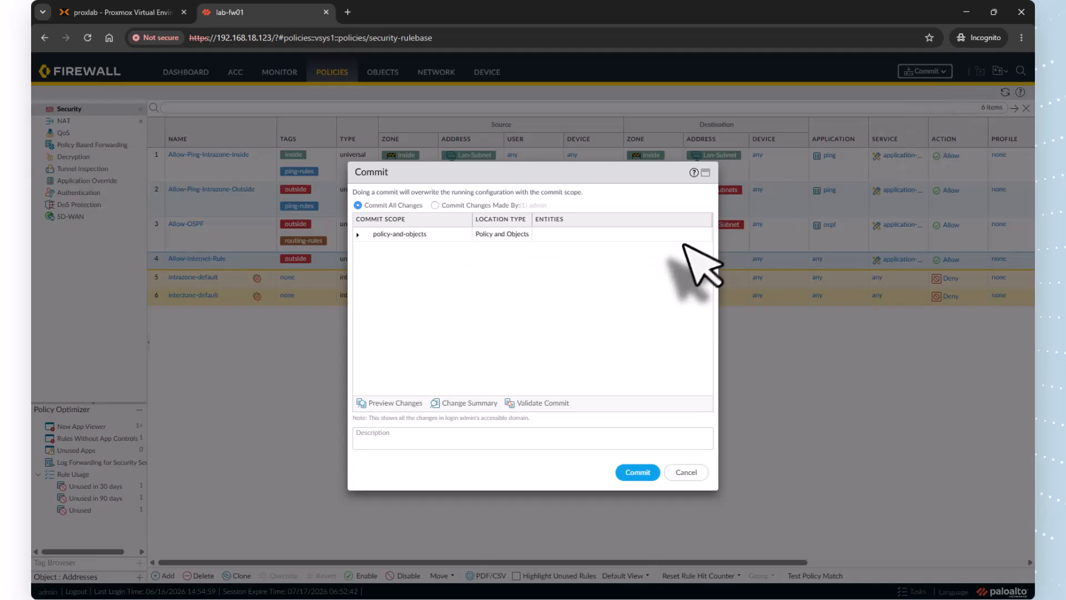
{"action": "left_click", "coordinate": [639, 472]}
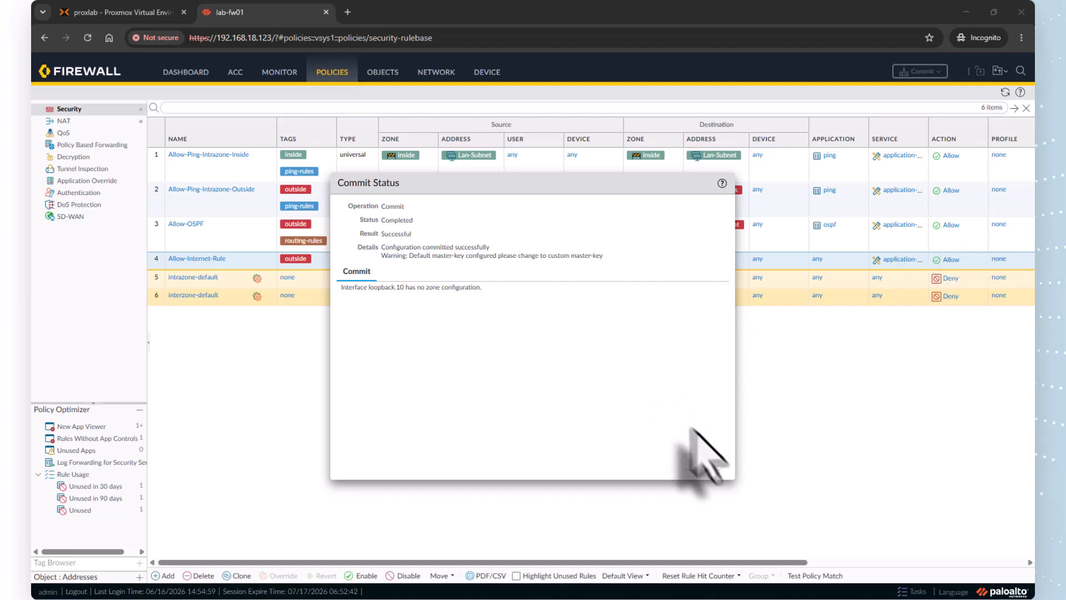
{"action": "left_click", "coordinate": [706, 462]}
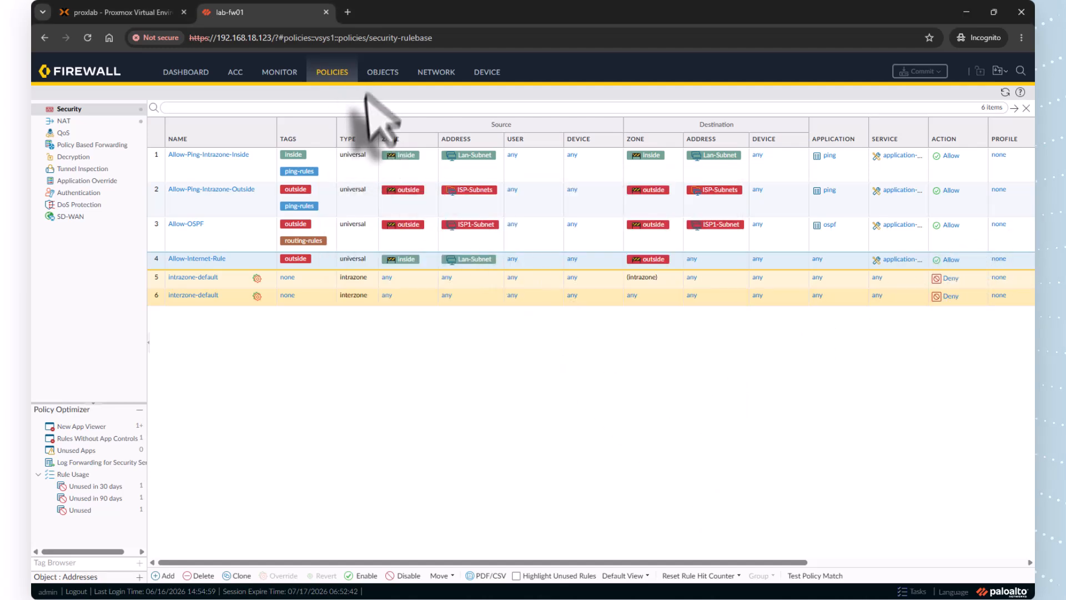
Refresh the firewall's traffic log and examine the entries for OSPF traffic
{"action": "left_click", "coordinate": [295, 79]}
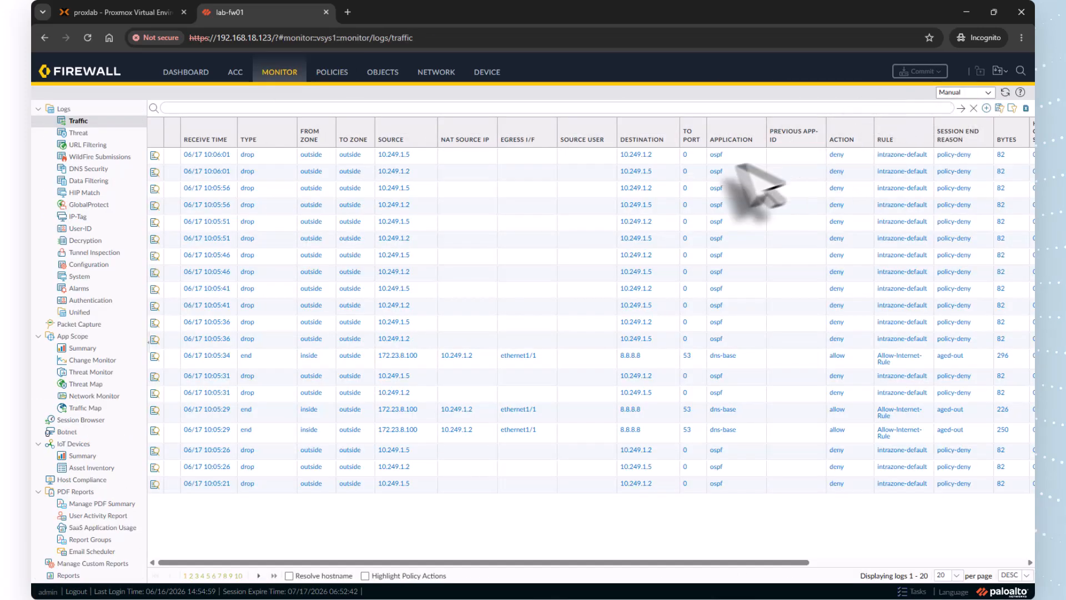
{"action": "left_click", "coordinate": [1005, 93]}
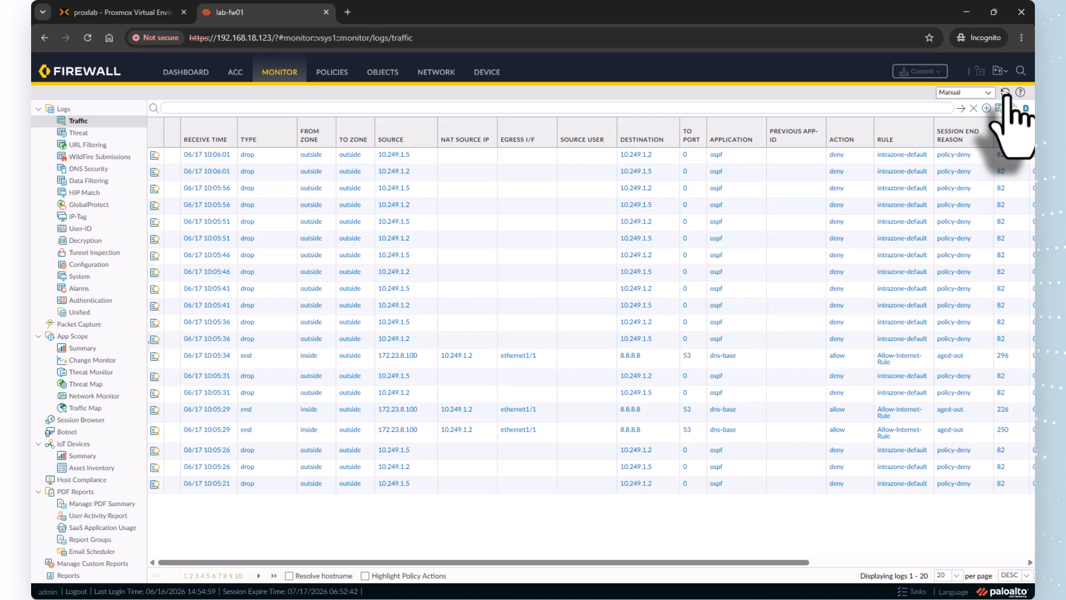
{"action": "left_click", "coordinate": [1005, 94]}
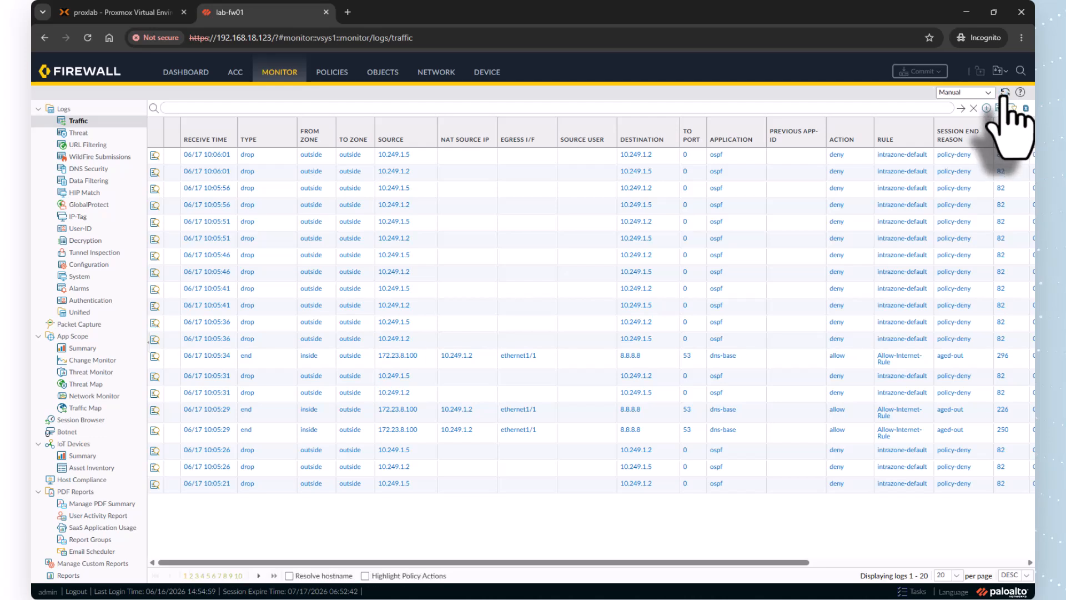
Examine the hit count of the Allow-OSPF rule in the security policy list
{"action": "left_click", "coordinate": [341, 76]}
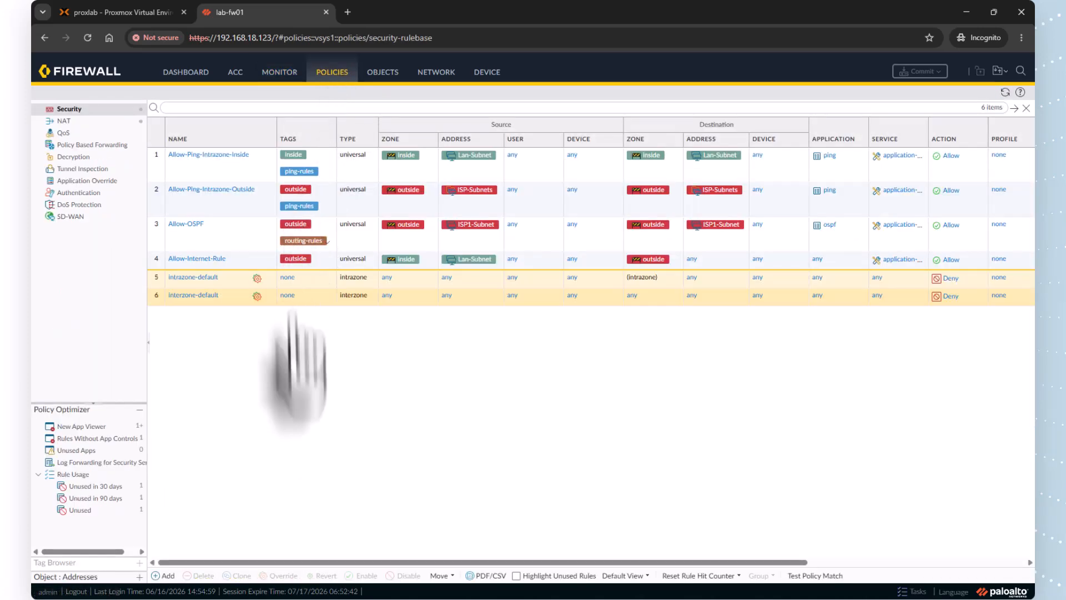
{"action": "left_click_drag", "start_coordinate": [315, 563], "coordinate": [472, 562]}
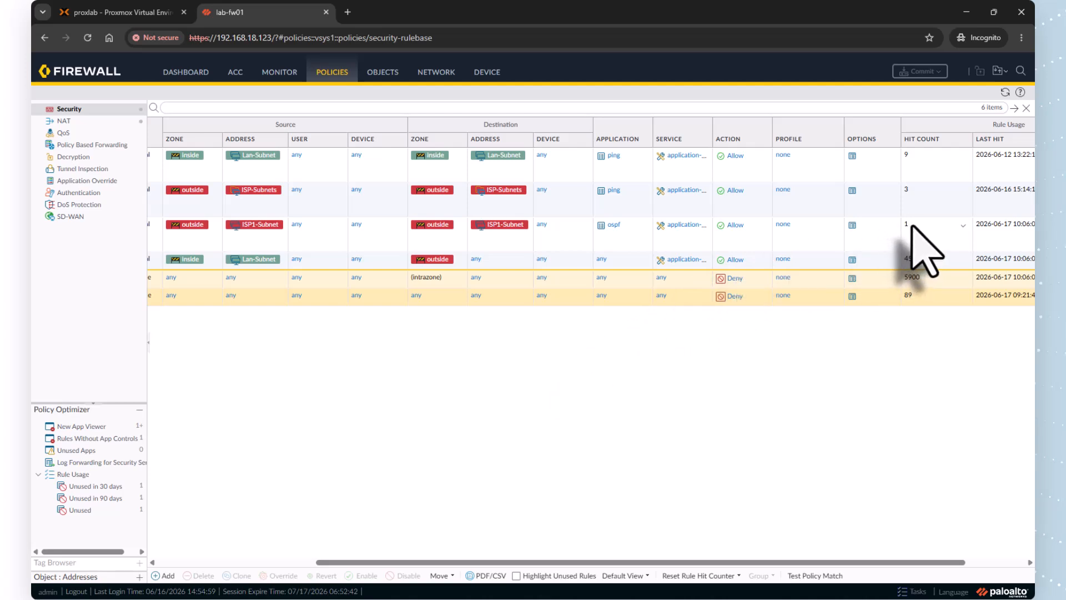
{"action": "left_click_drag", "start_coordinate": [774, 562], "coordinate": [534, 569]}
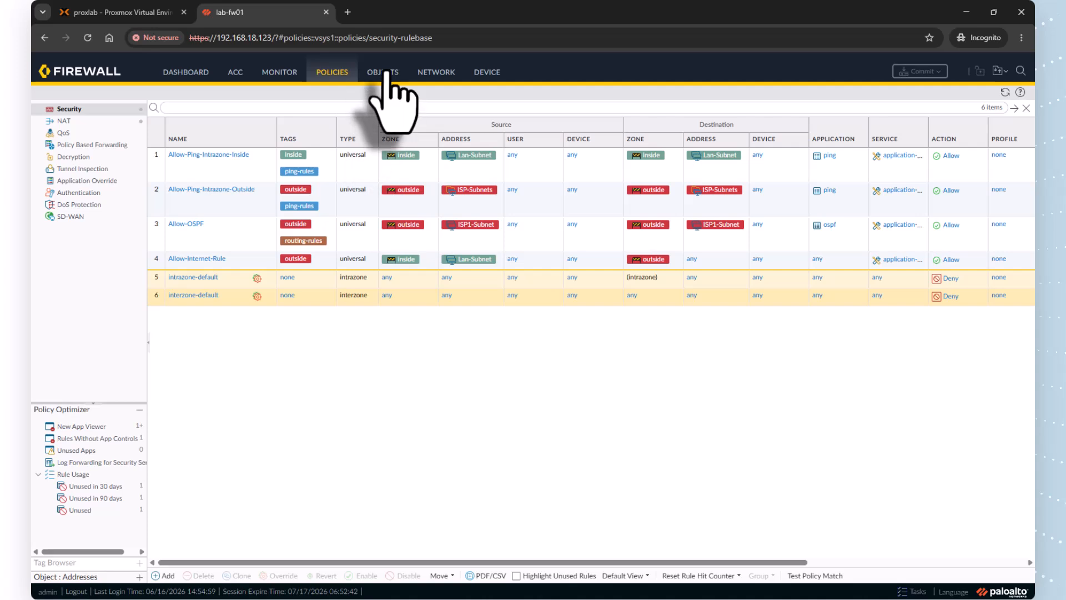
Examine the default-router's route table and OSPF neighbor runtime statistics, and list the OSPF neighbours on the dyn-rtr router with "sh ip ospf nei"
{"action": "left_click", "coordinate": [437, 78]}
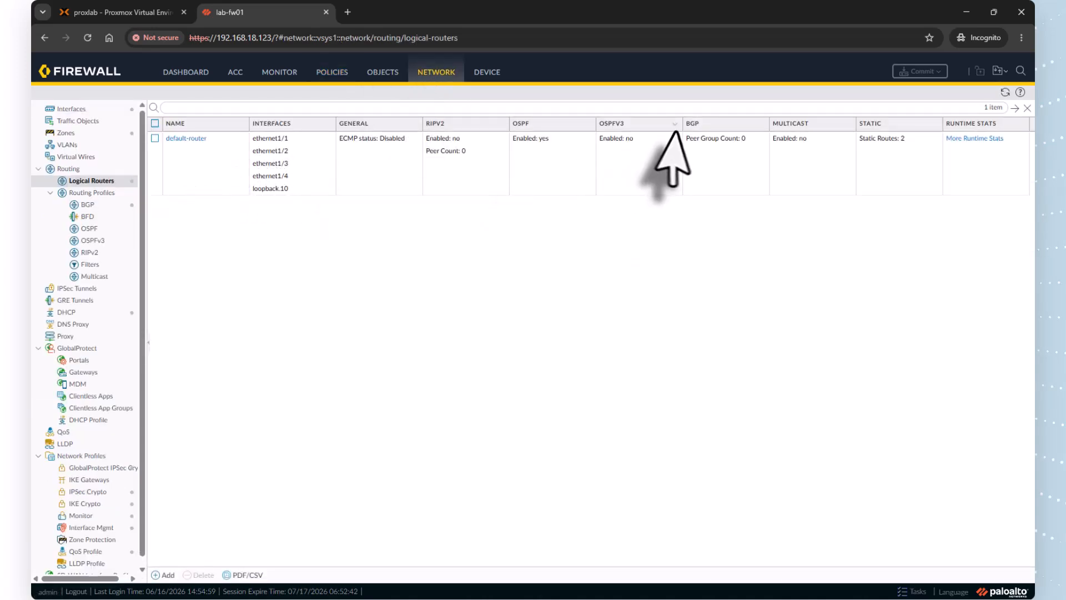
{"action": "left_click", "coordinate": [966, 140]}
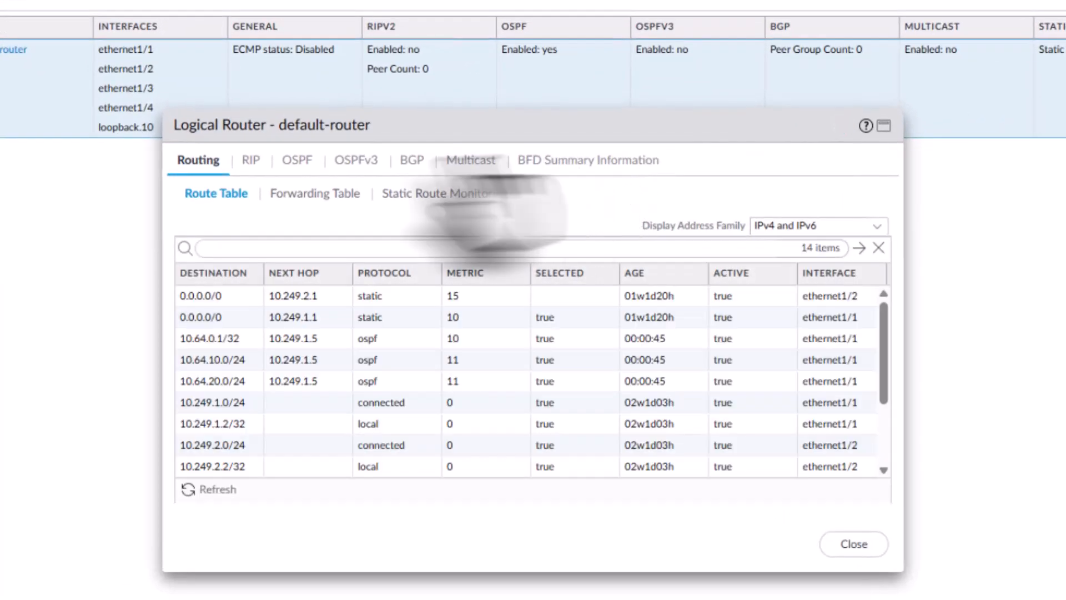
{"action": "left_click", "coordinate": [296, 161]}
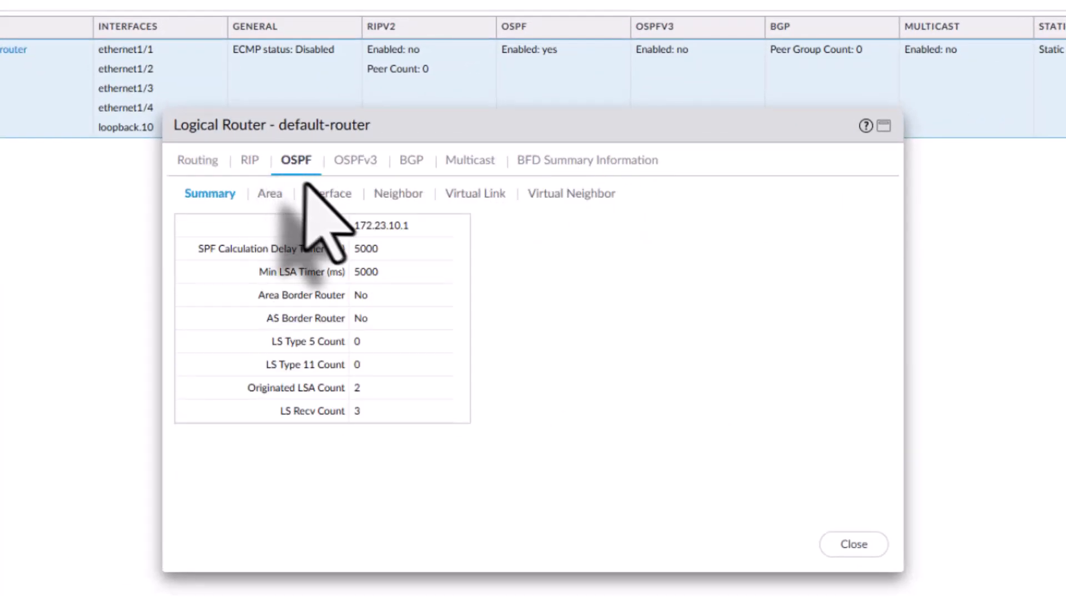
{"action": "left_click", "coordinate": [399, 193]}
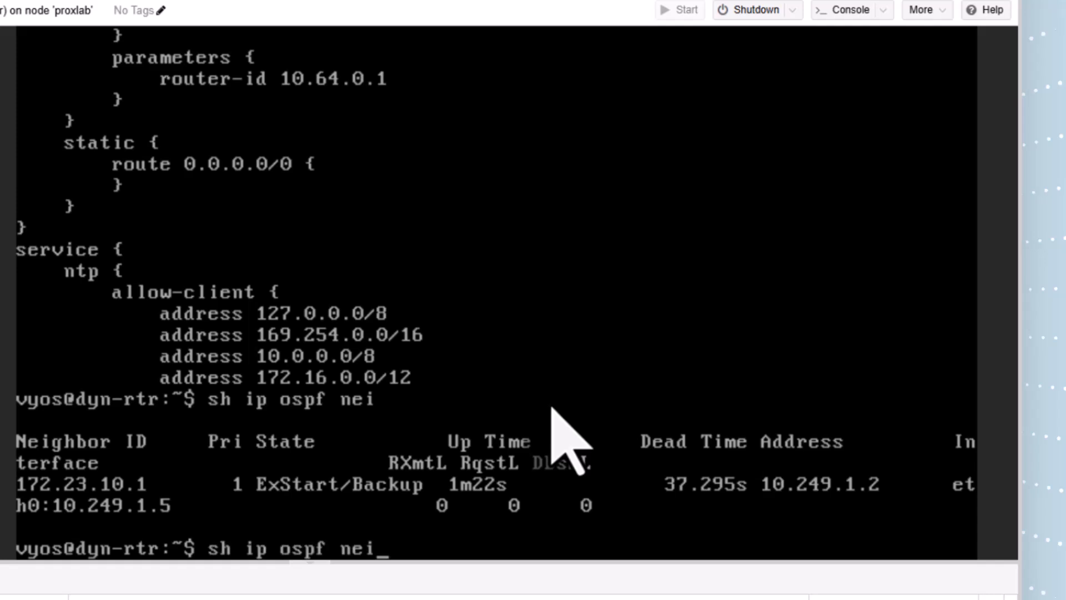
{"action": "key", "text": "Return"}
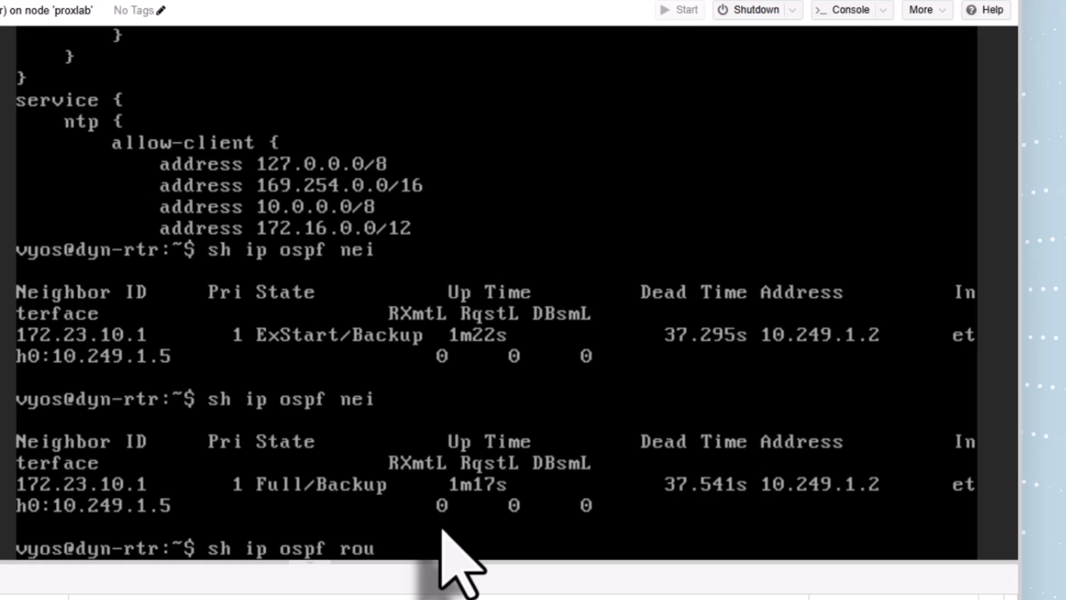
List the OSPF routes on dyn-rtr with "sh ip ospf route" and examine the firewall default-router's route and forwarding tables
{"action": "key", "text": "Return"}
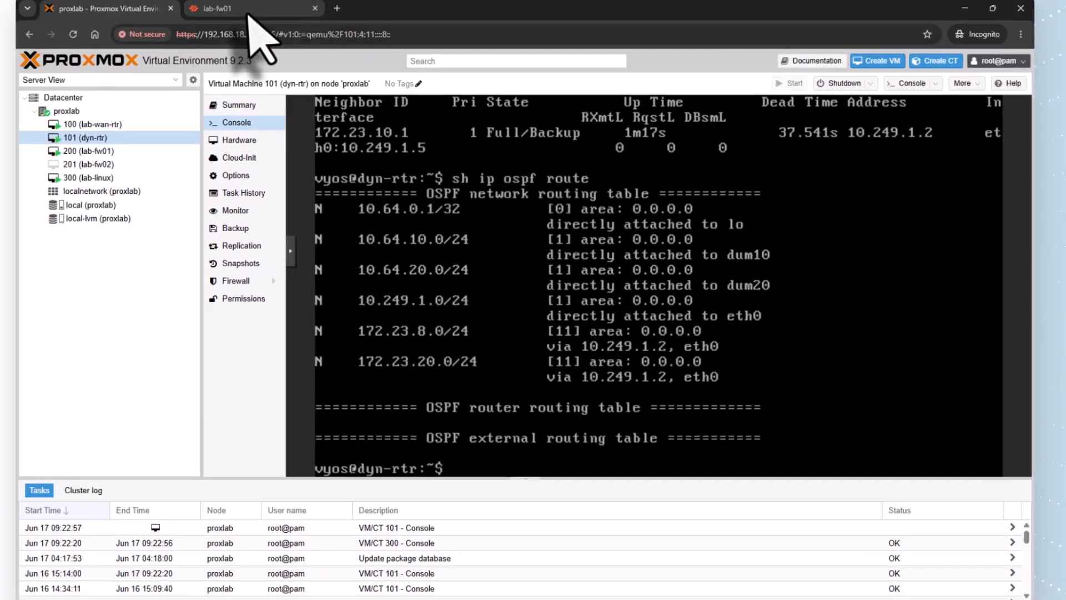
{"action": "left_click", "coordinate": [247, 11]}
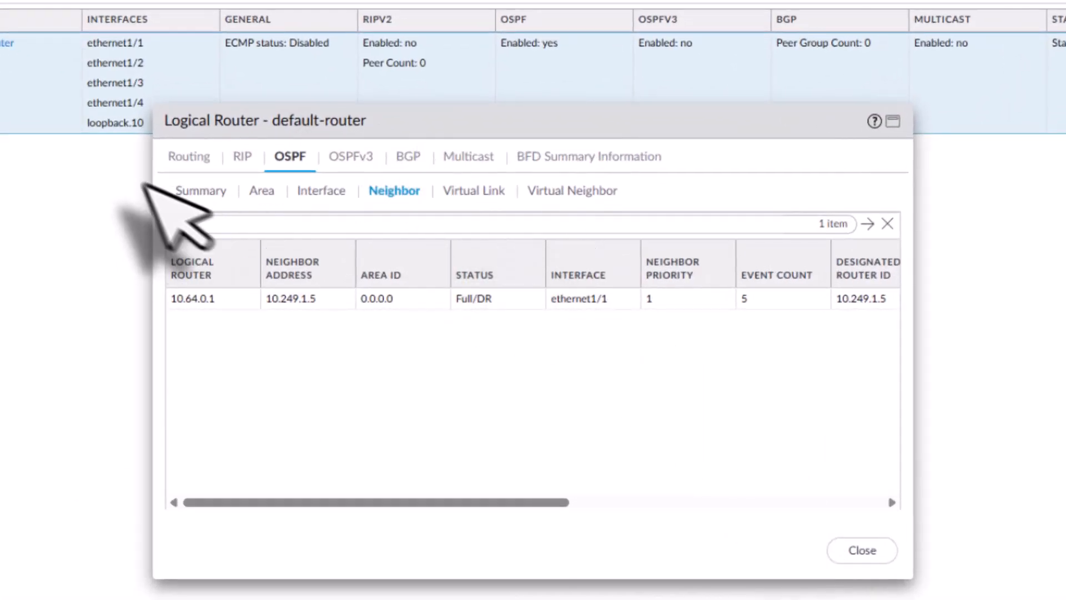
{"action": "left_click", "coordinate": [189, 158]}
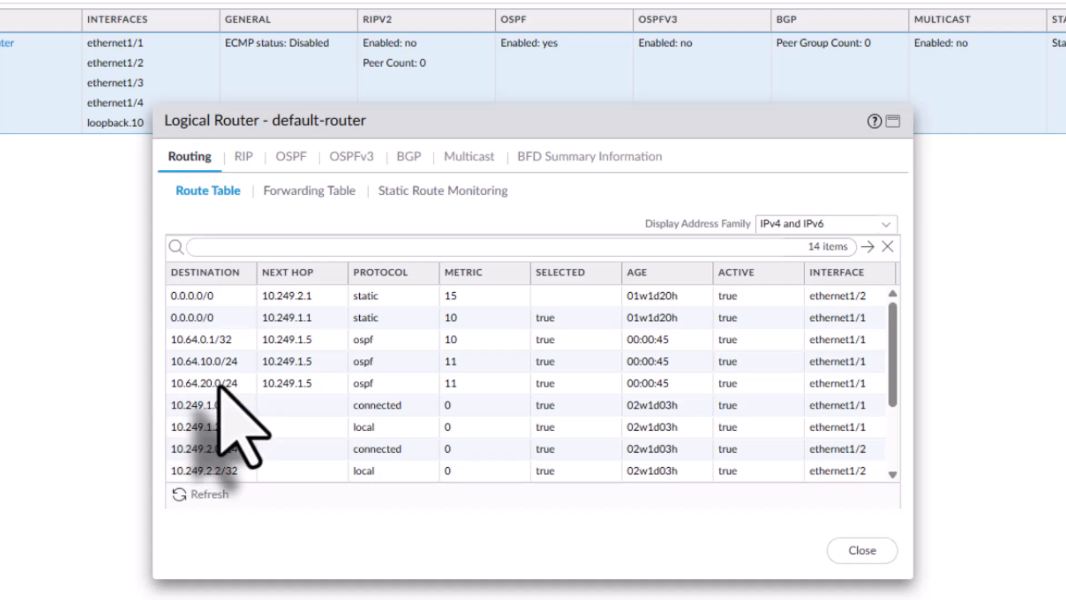
{"action": "left_click", "coordinate": [303, 192]}
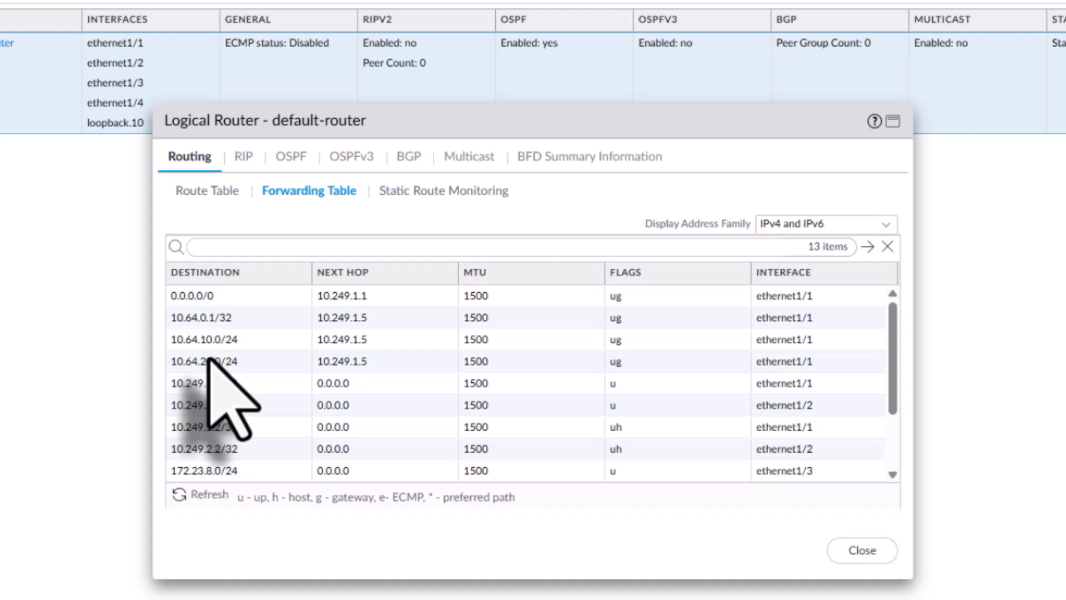
{"action": "left_click", "coordinate": [206, 191]}
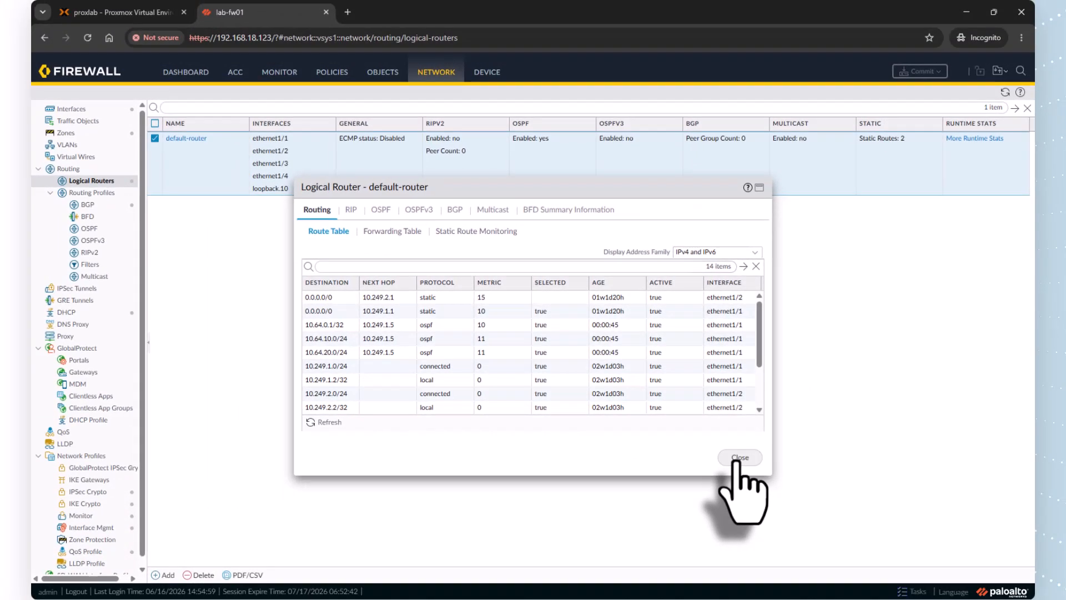
{"action": "left_click", "coordinate": [740, 457]}
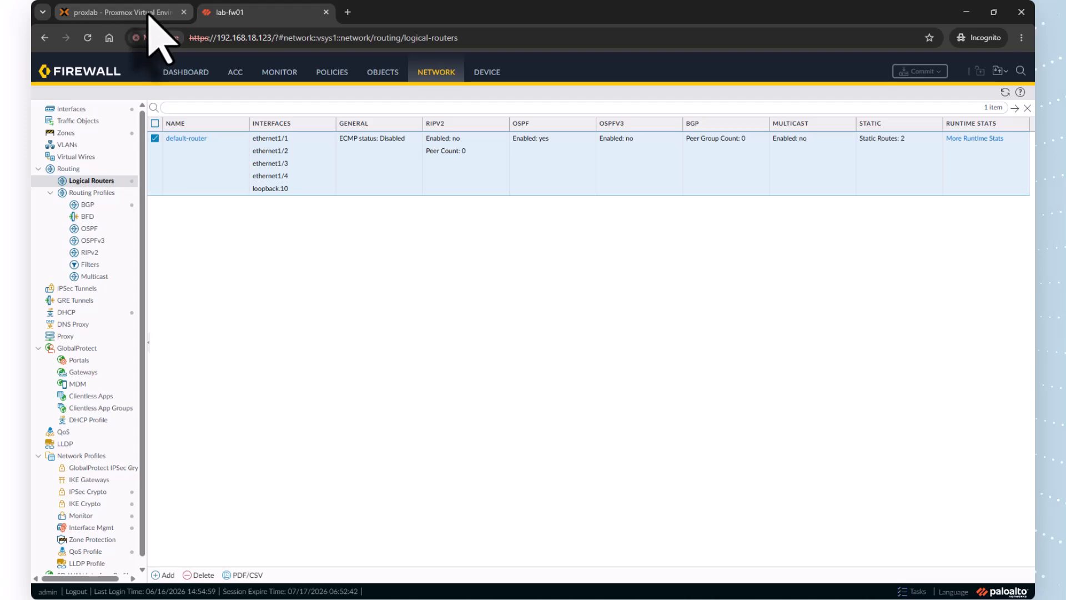
Test connectivity from lab-linux01 by pinging 10.64.10.1 and 10.64.20.1, stopping each ping after a few replies
{"action": "mouse_move", "coordinate": [148, 16]}
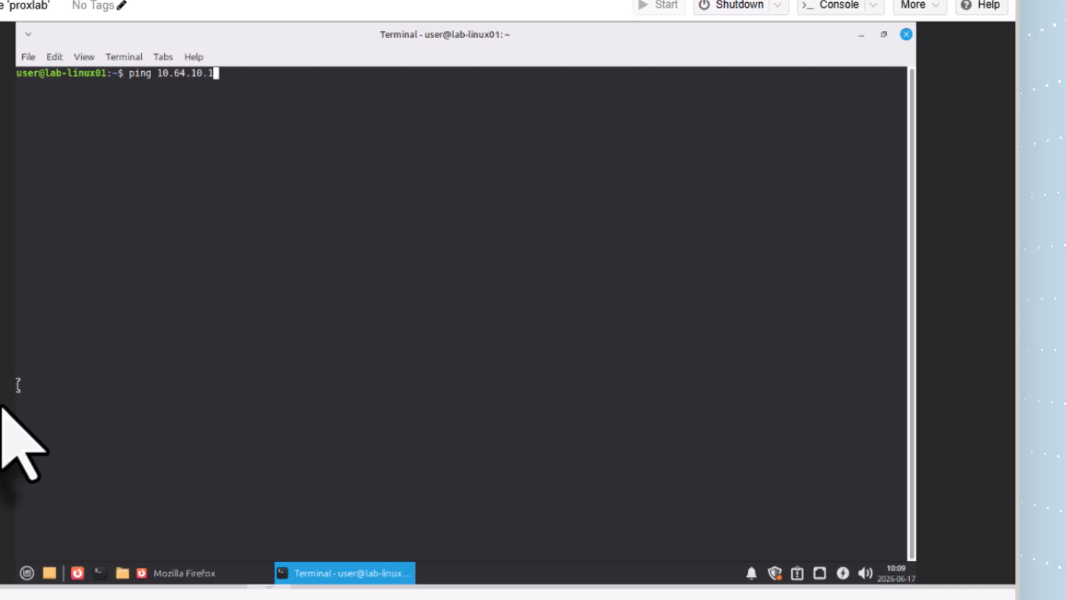
{"action": "key", "text": "Return"}
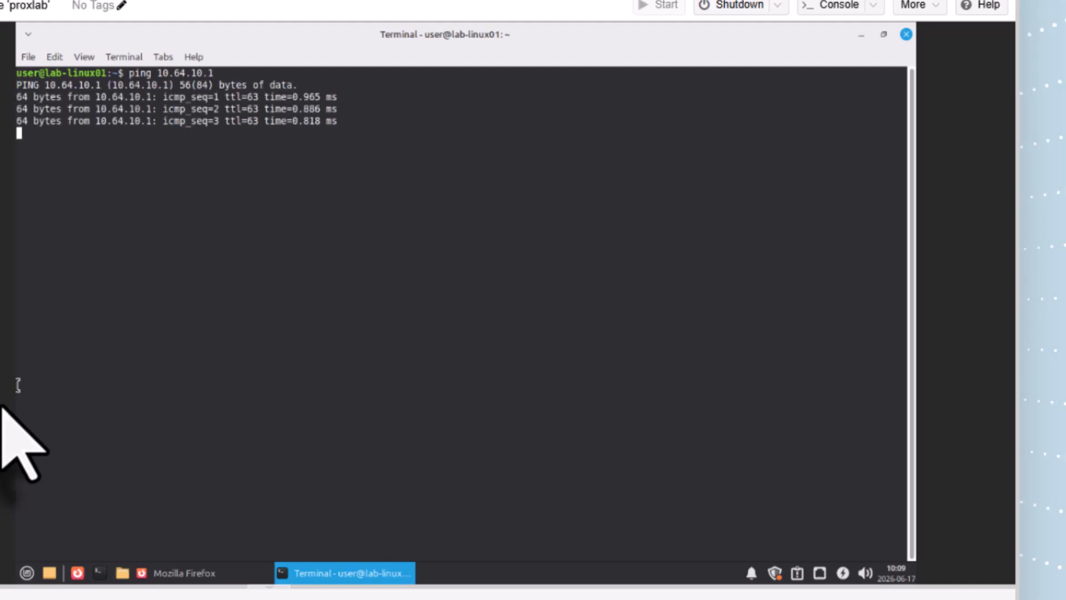
{"action": "key", "text": "ctrl+c"}
{"action": "key", "text": "Up"}
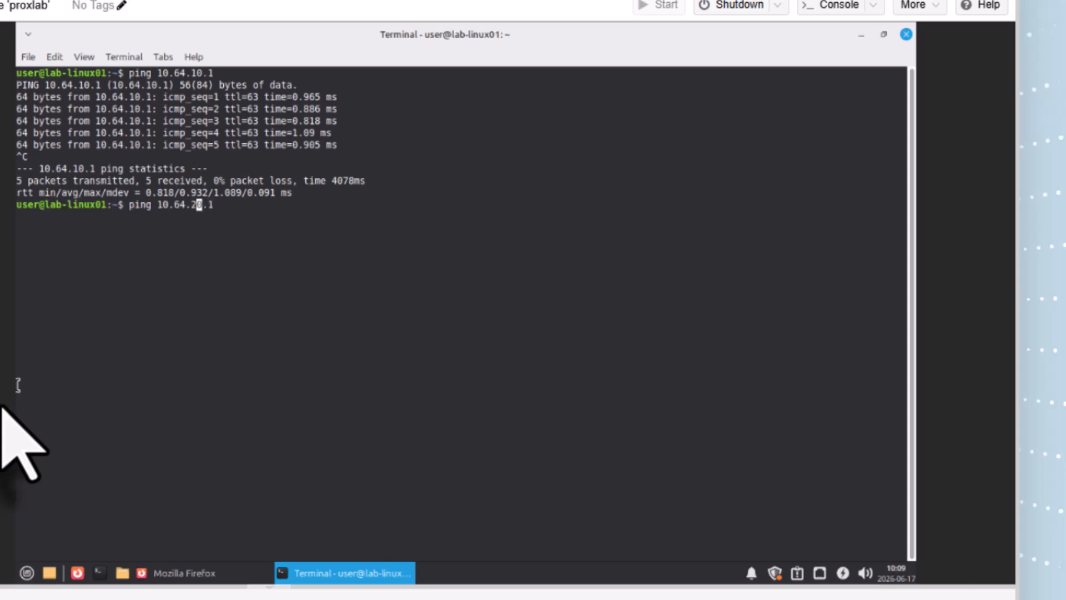
{"action": "key", "text": "Return"}
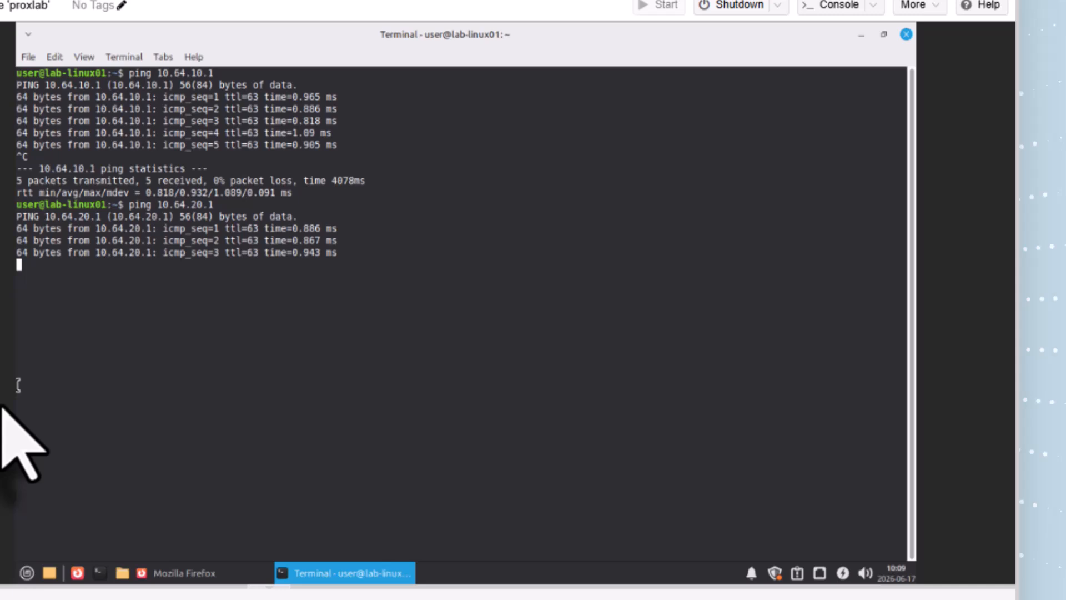
{"action": "key", "text": "ctrl+c"}
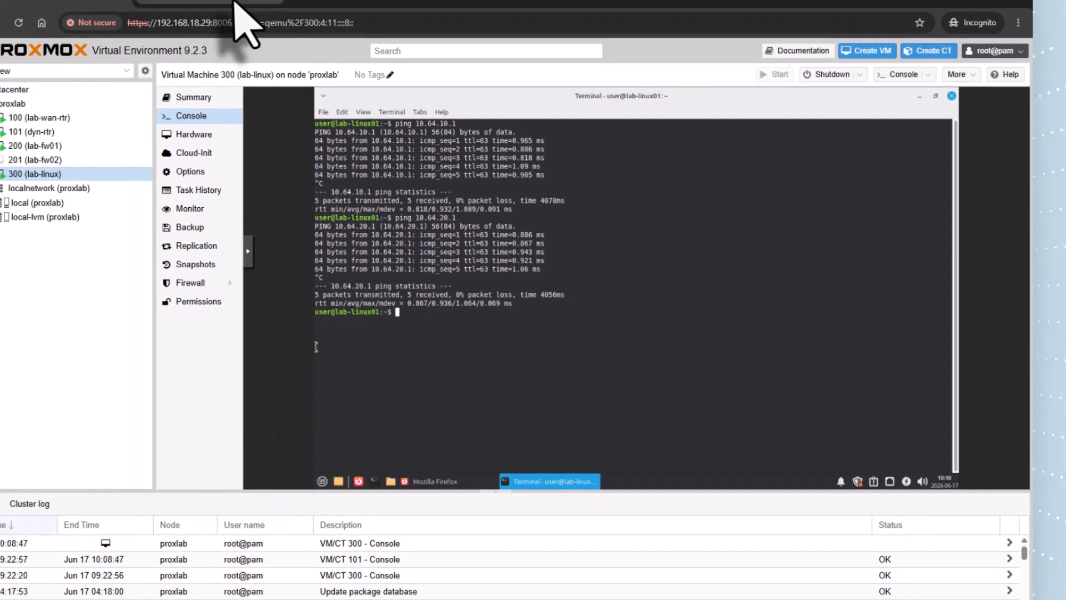
Remove ethernet1/3 and ethernet1/4 from OSPF area 0.0.0.0 of the firewall's default-router and save the logical router
{"action": "left_click", "coordinate": [237, 1]}
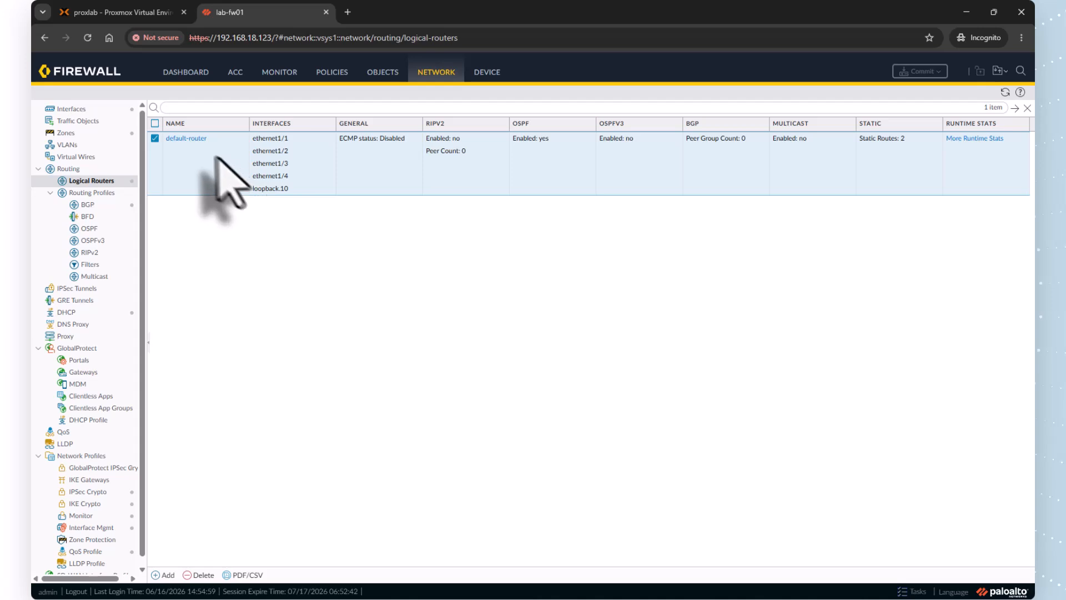
{"action": "left_click", "coordinate": [195, 139]}
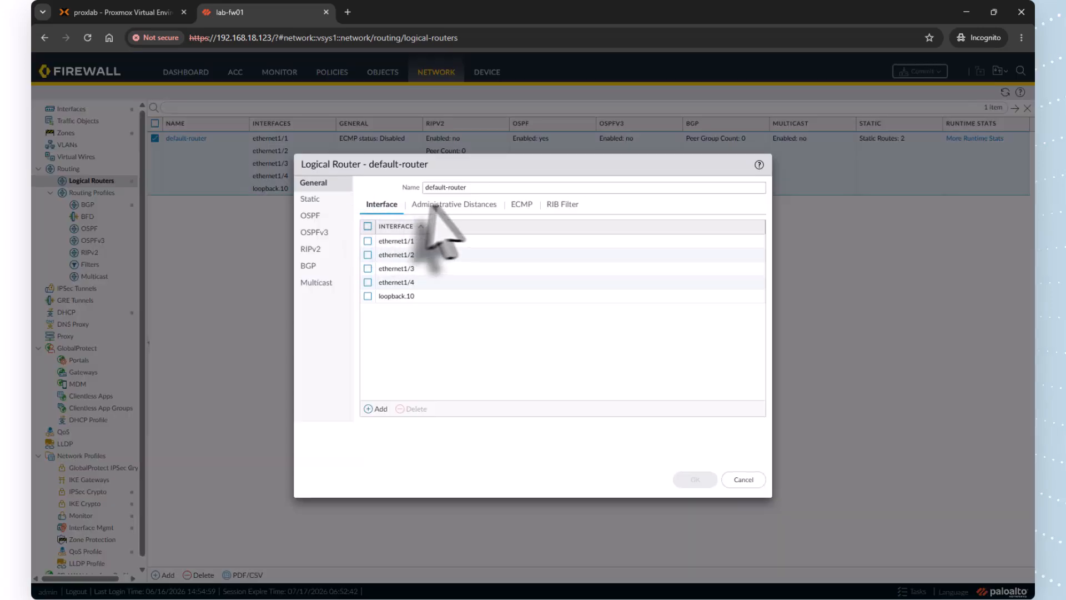
{"action": "left_click", "coordinate": [310, 215]}
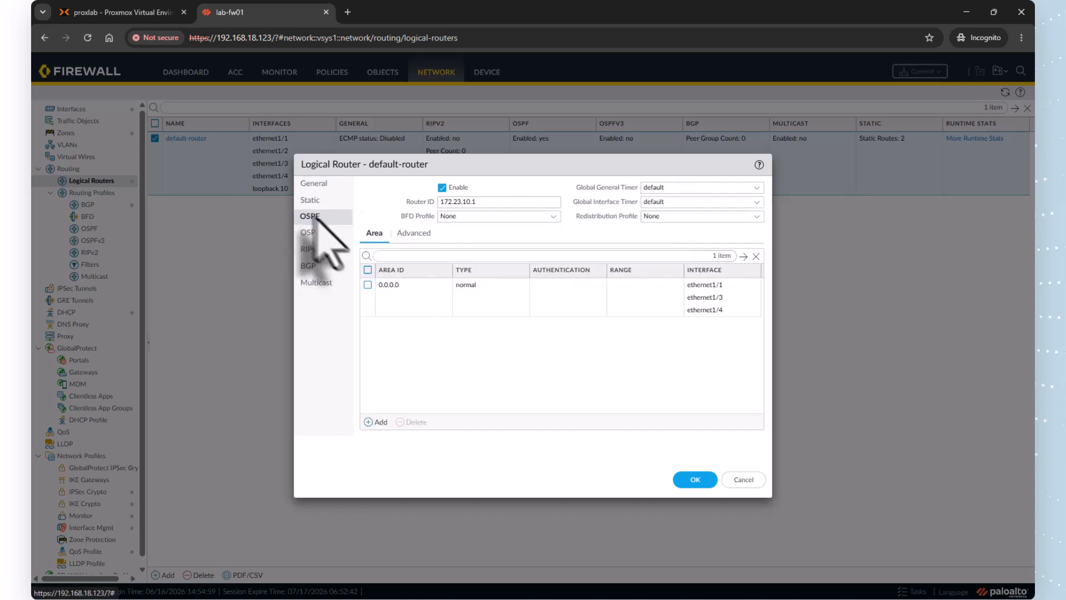
{"action": "left_click", "coordinate": [395, 285]}
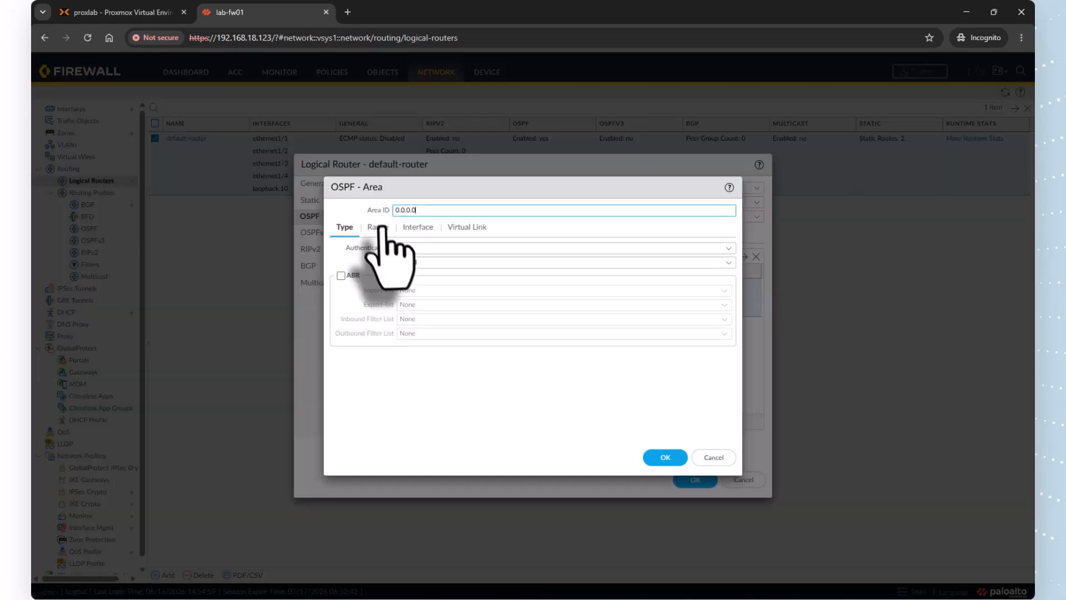
{"action": "left_click", "coordinate": [417, 227]}
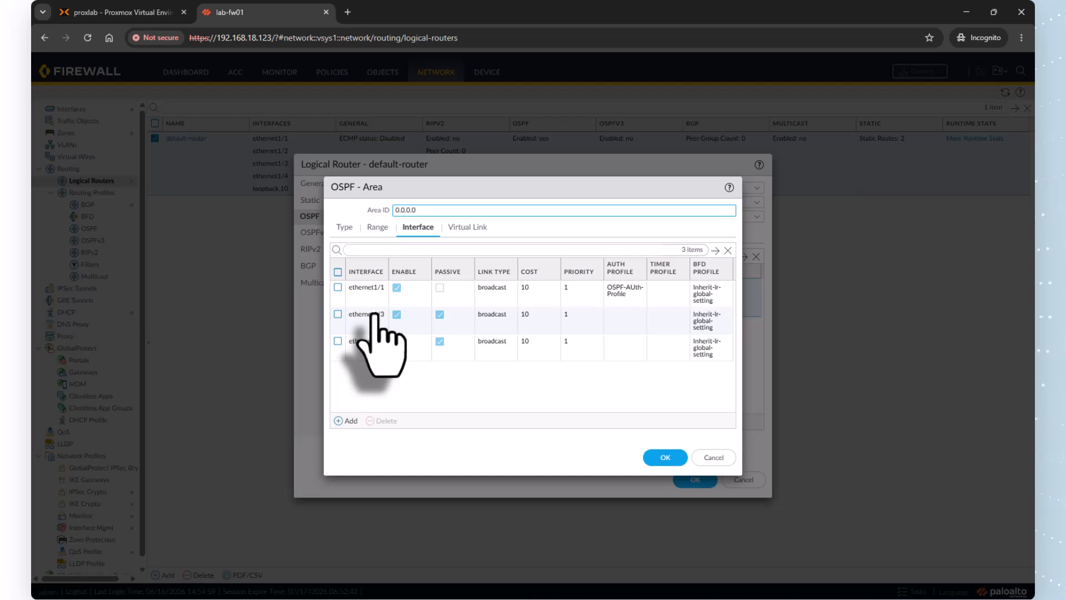
{"action": "left_click", "coordinate": [338, 314]}
{"action": "left_click", "coordinate": [338, 341]}
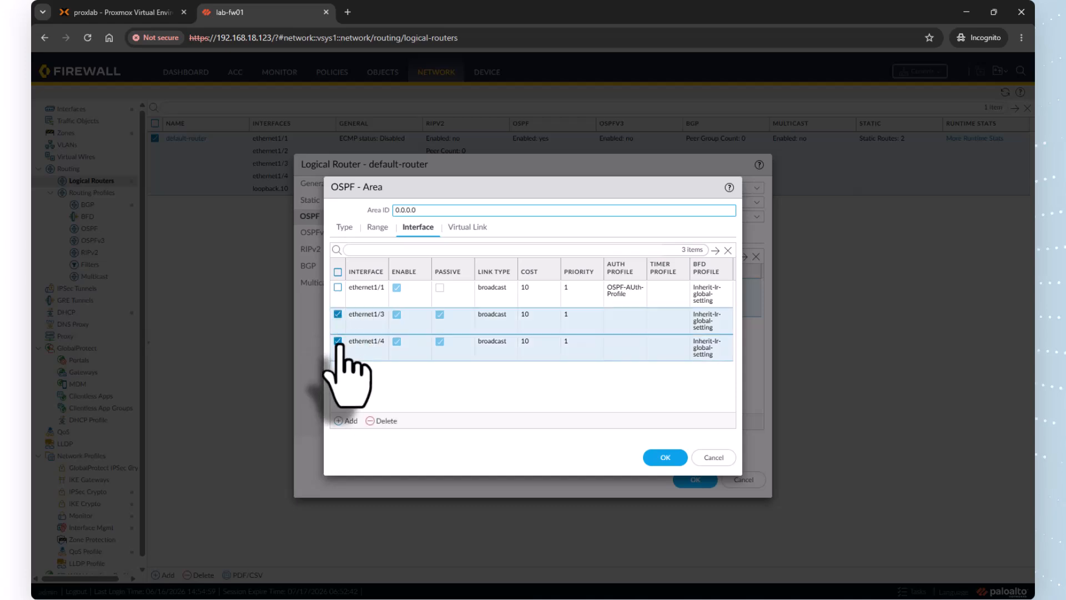
{"action": "left_click", "coordinate": [388, 421]}
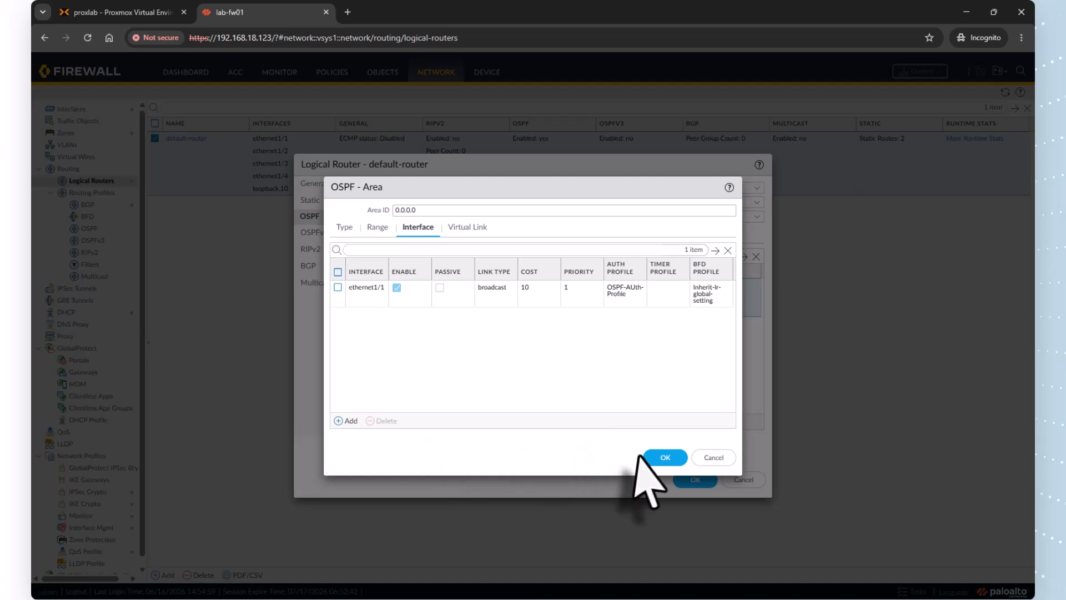
{"action": "left_click", "coordinate": [654, 461]}
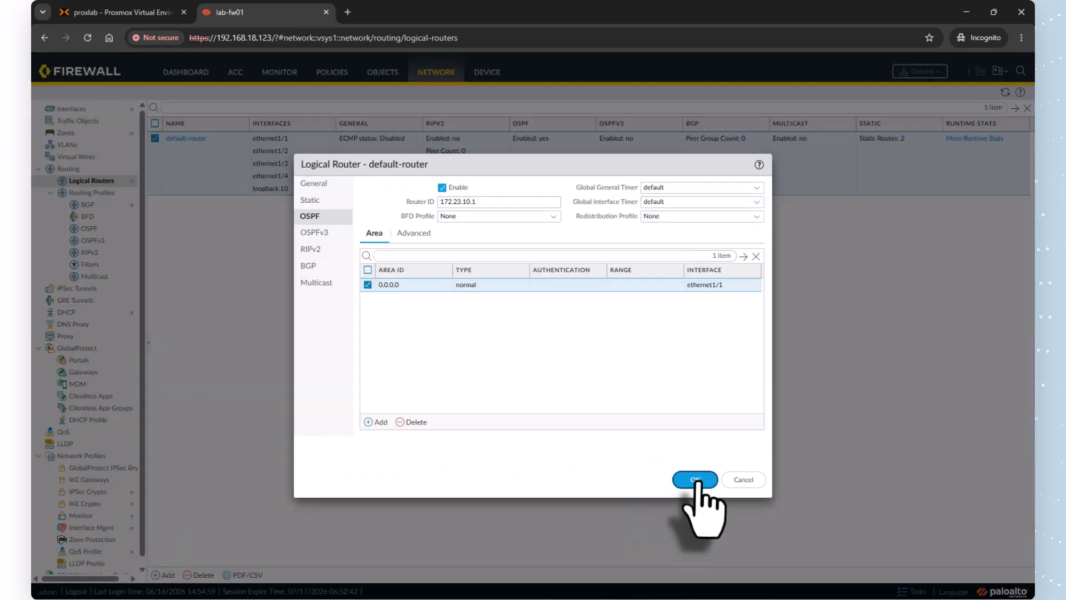
{"action": "left_click", "coordinate": [696, 480]}
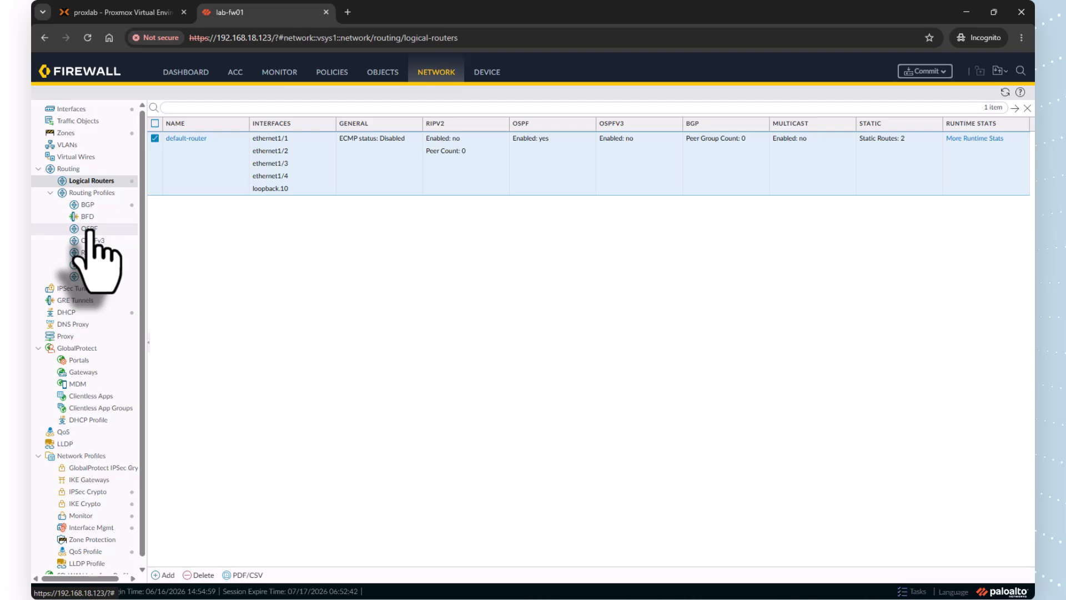
Add an OSPF redistribution profile named OSPF-Connected with redistribution of connected routes enabled
{"action": "left_click", "coordinate": [89, 230]}
{"action": "scroll", "coordinate": [307, 388], "scroll_direction": "down", "scroll_amount": 1}
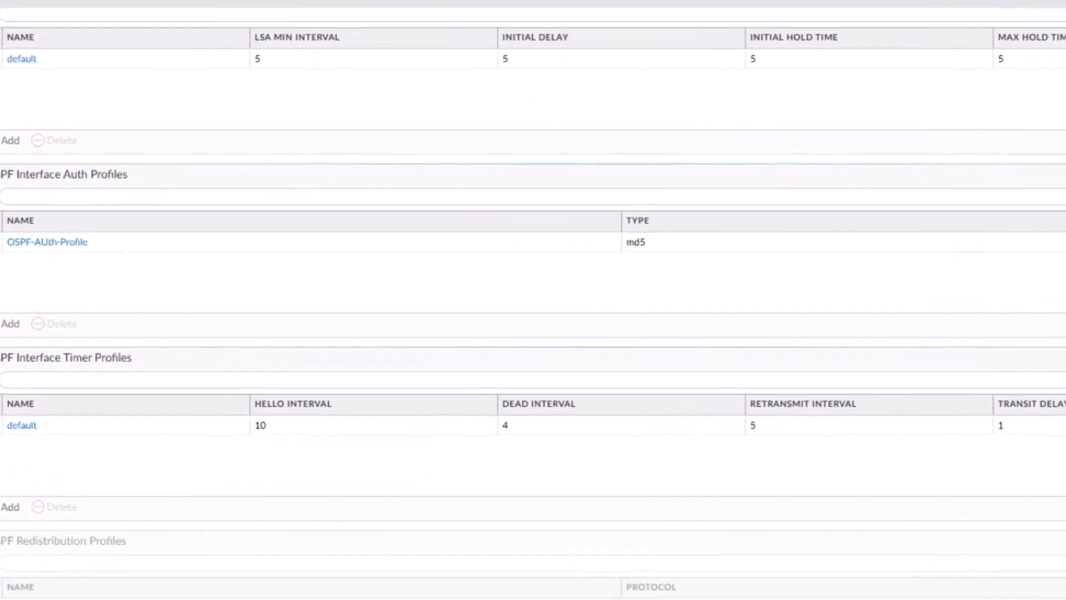
{"action": "left_click", "coordinate": [10, 599]}
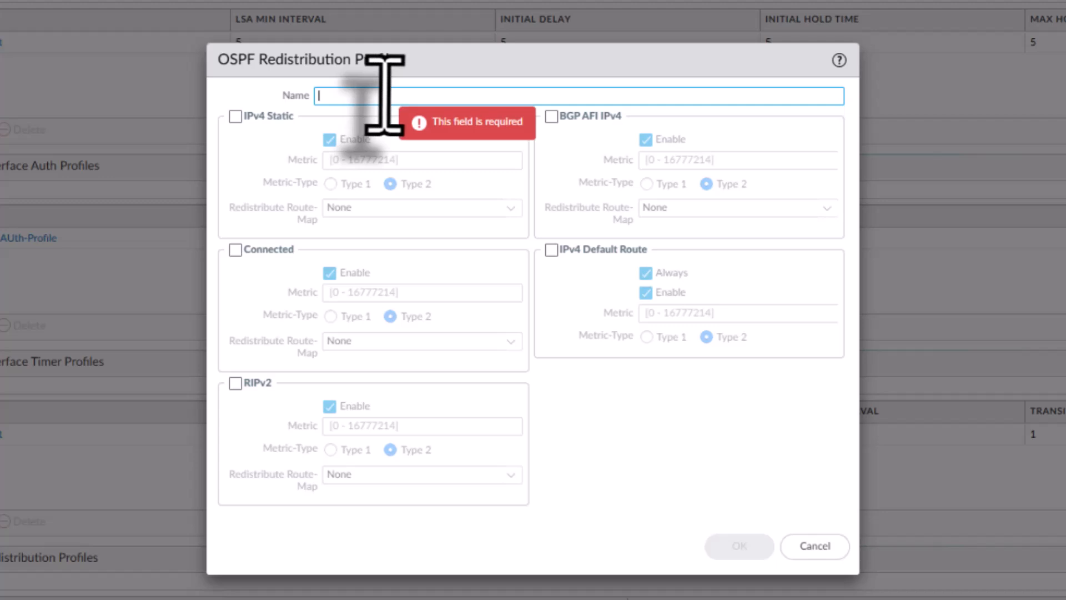
{"action": "type", "text": "OSPF-Connected"}
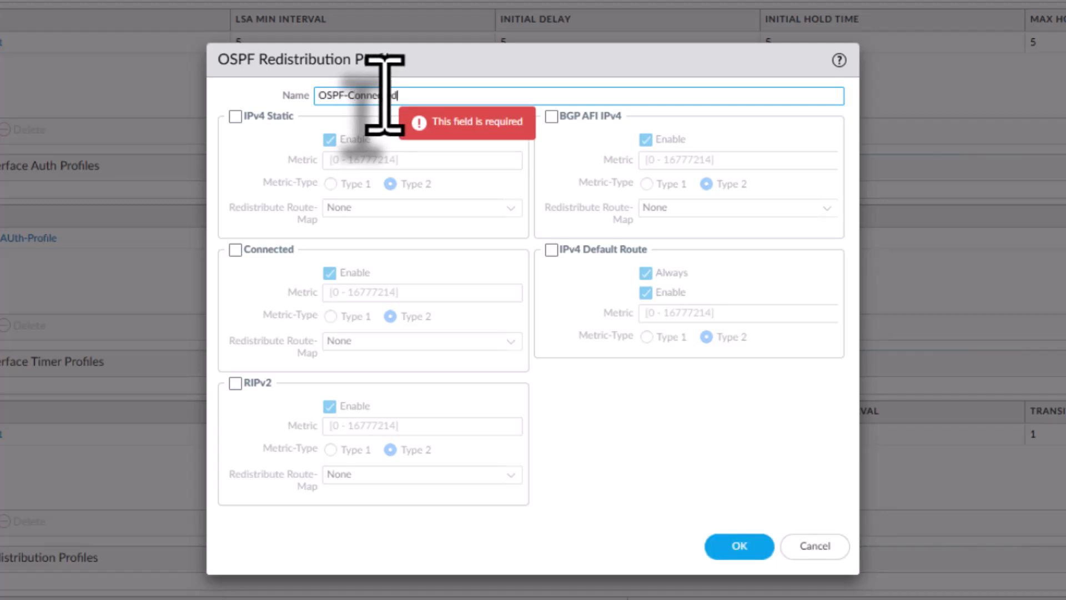
{"action": "left_click", "coordinate": [235, 249]}
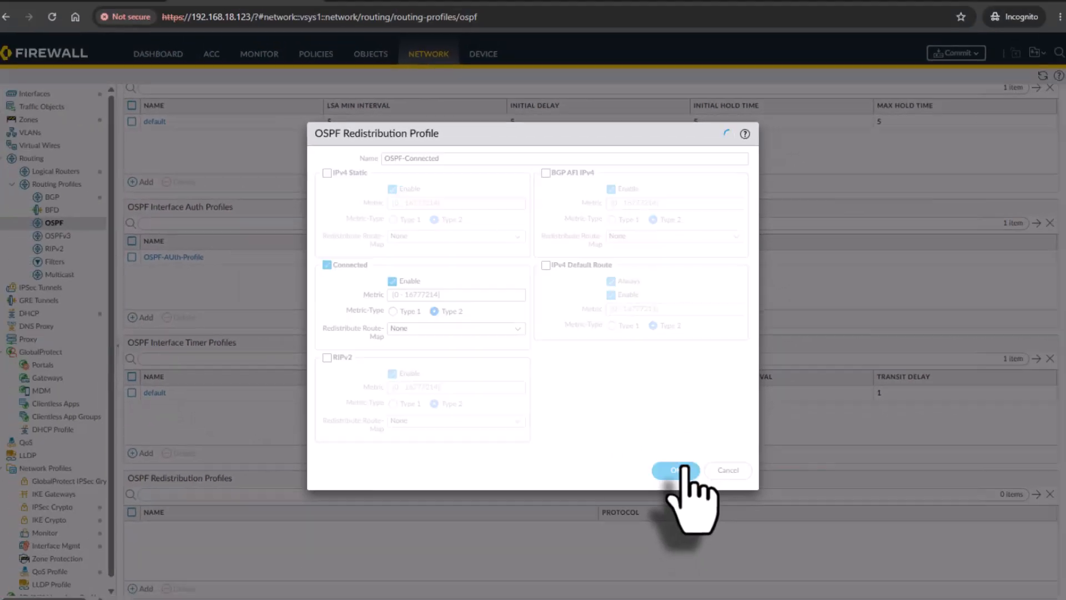
{"action": "left_click", "coordinate": [738, 534]}
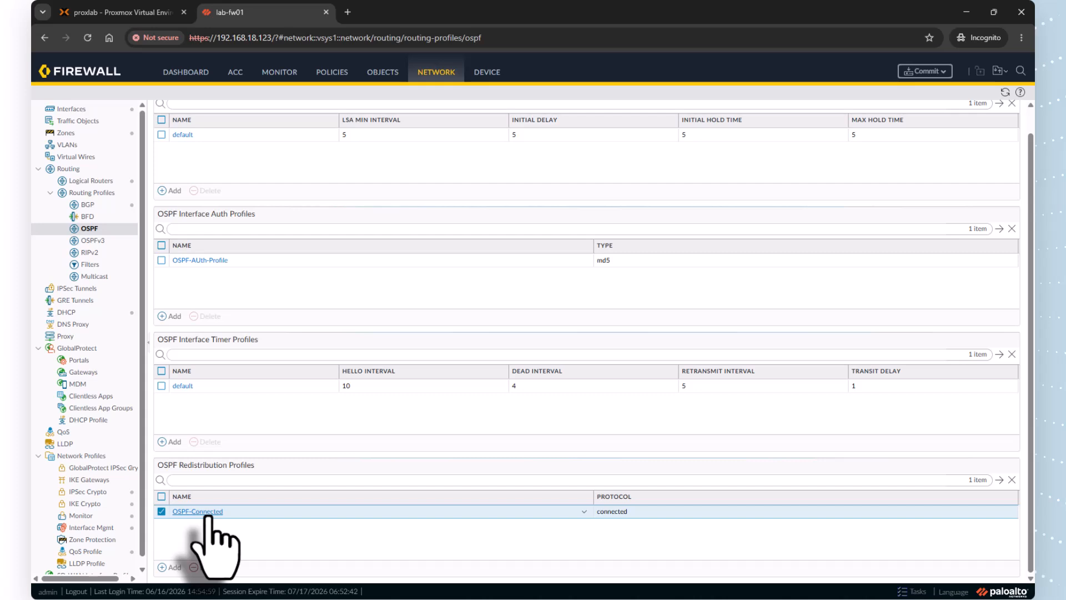
Set the default-router's OSPF redistribution profile to OSPF-Connected and save the logical router
{"action": "left_click", "coordinate": [89, 181]}
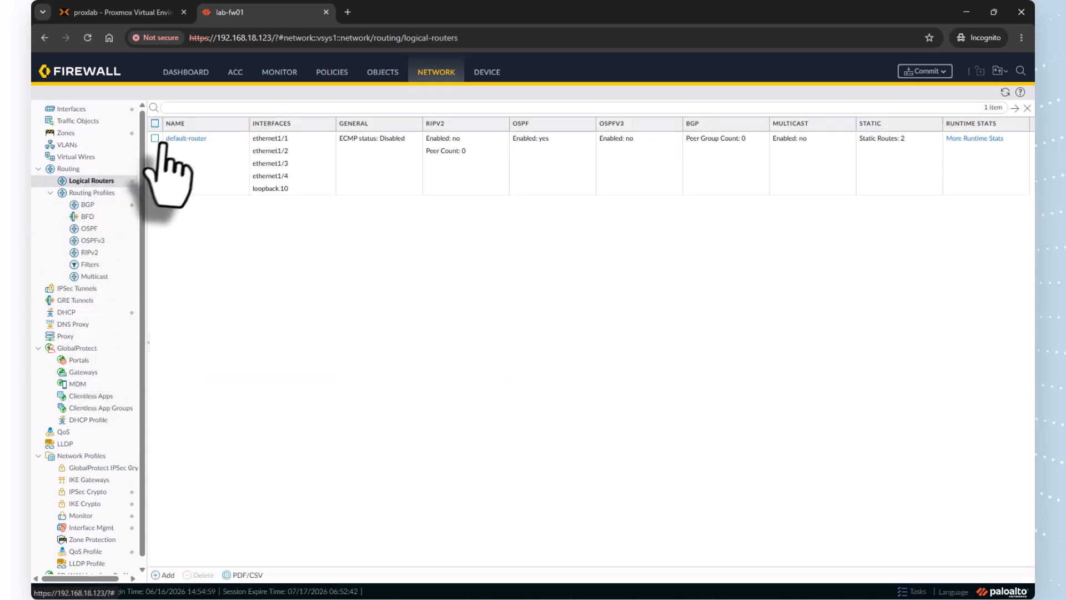
{"action": "left_click", "coordinate": [189, 140]}
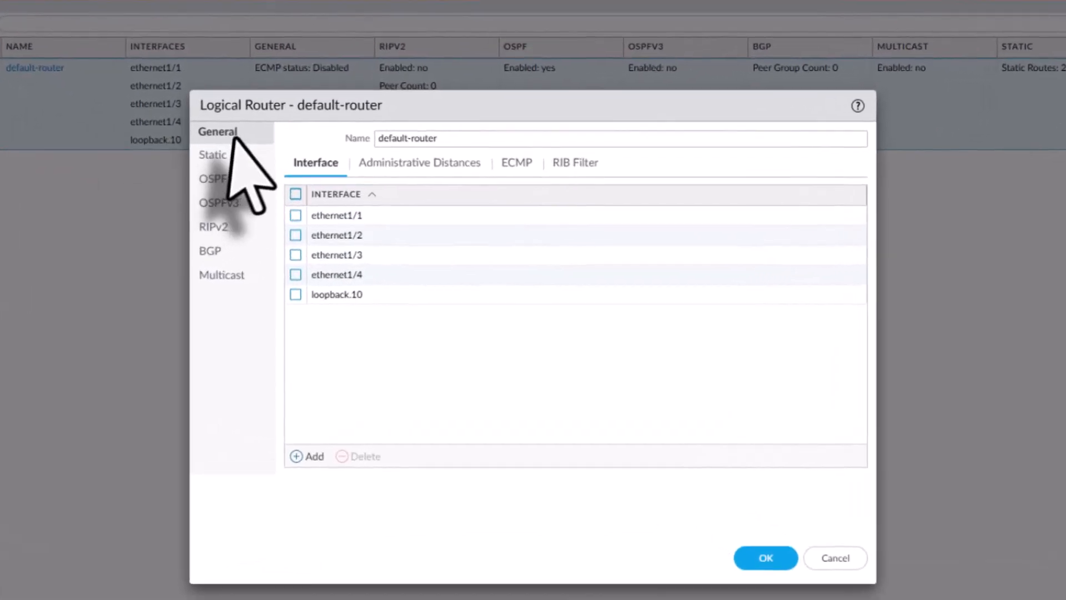
{"action": "left_click", "coordinate": [216, 180]}
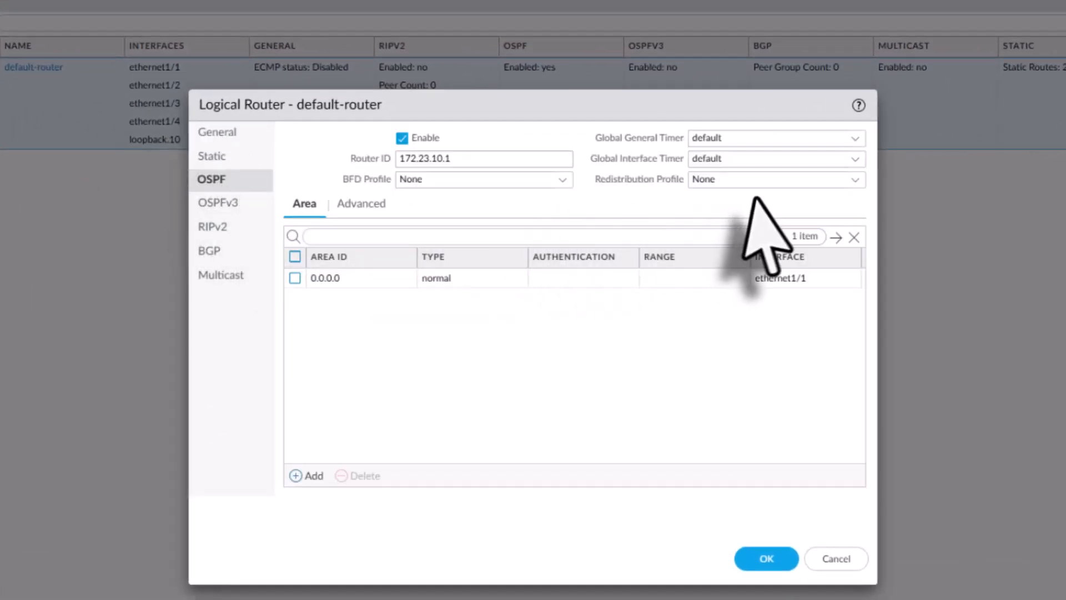
{"action": "left_click", "coordinate": [841, 180]}
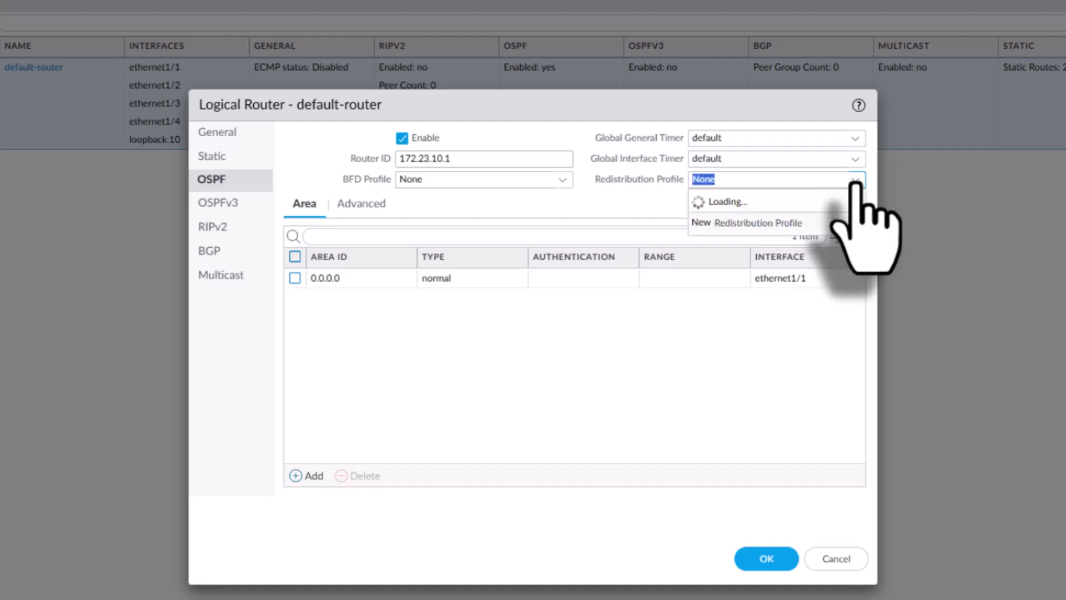
{"action": "left_click", "coordinate": [762, 220]}
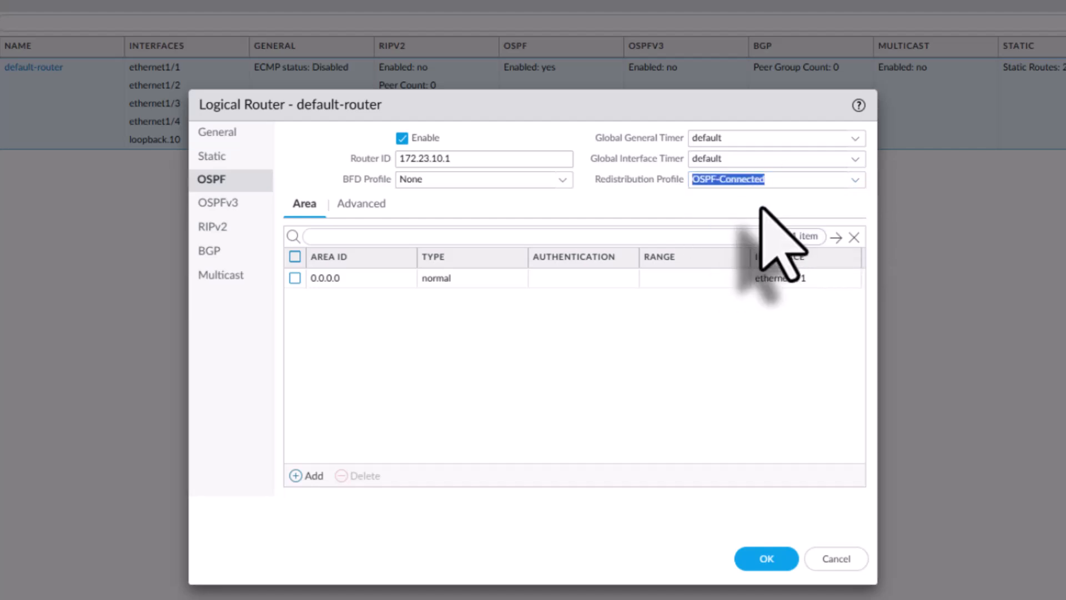
{"action": "left_click", "coordinate": [775, 567]}
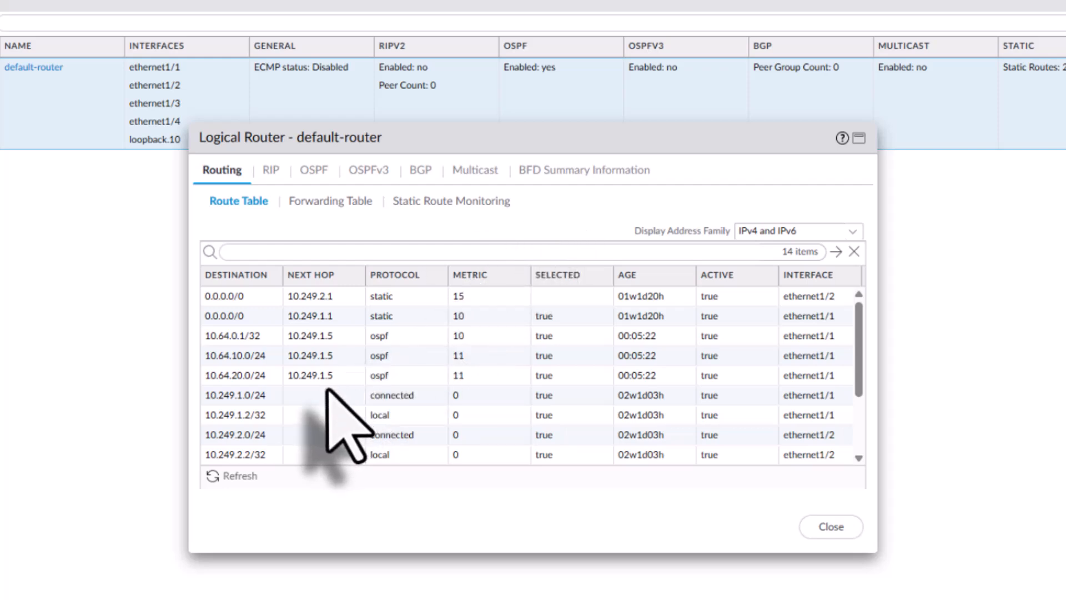
Examine the connected routes in the default-router's runtime route table and close the statistics
{"action": "scroll", "coordinate": [327, 388], "scroll_direction": "down", "scroll_amount": 3}
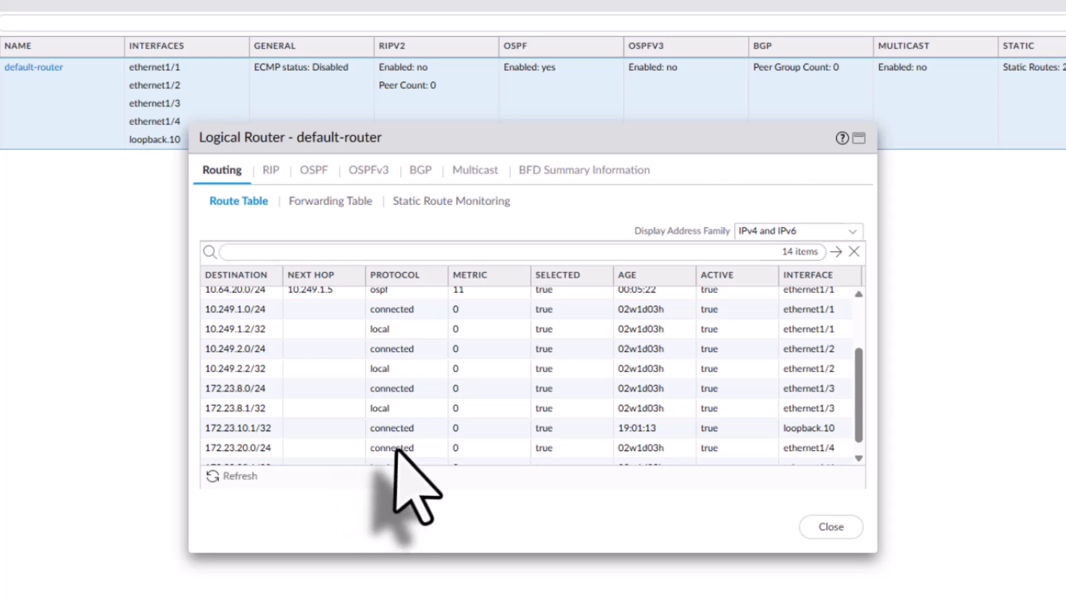
{"action": "scroll", "coordinate": [400, 451], "scroll_direction": "down", "scroll_amount": 1}
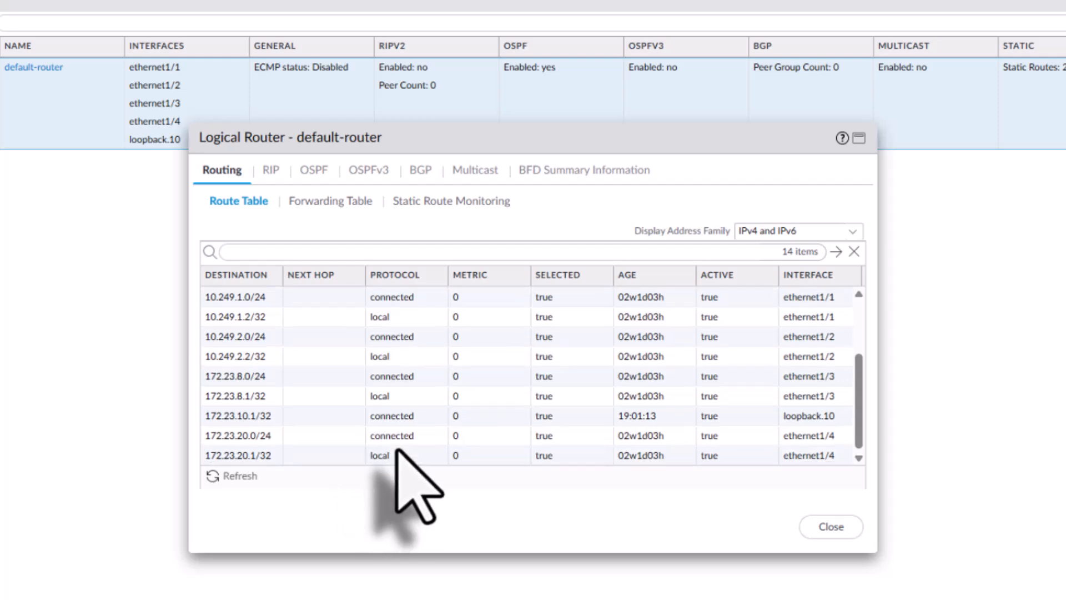
{"action": "scroll", "coordinate": [396, 451], "scroll_direction": "up", "scroll_amount": 3}
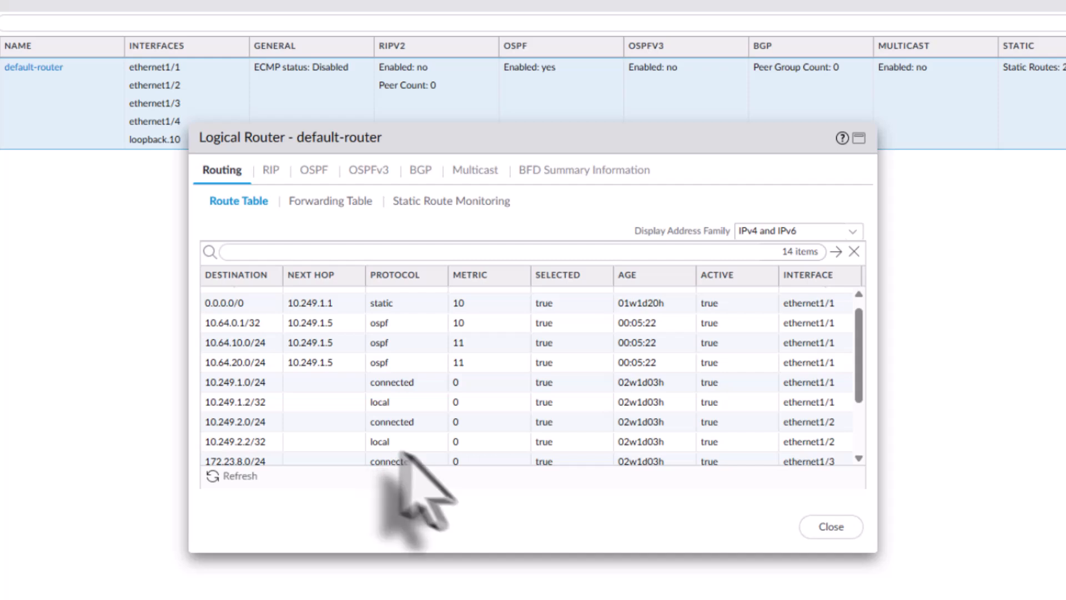
{"action": "left_click", "coordinate": [832, 532]}
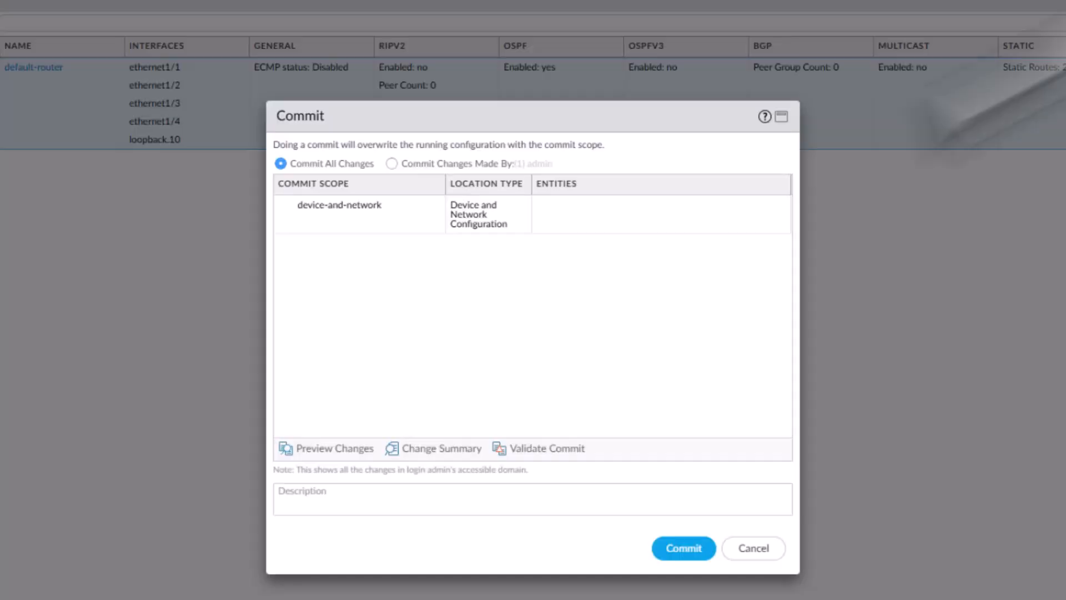
Commit all changes to the firewall and dismiss the commit status once it completes
{"action": "left_click", "coordinate": [684, 548]}
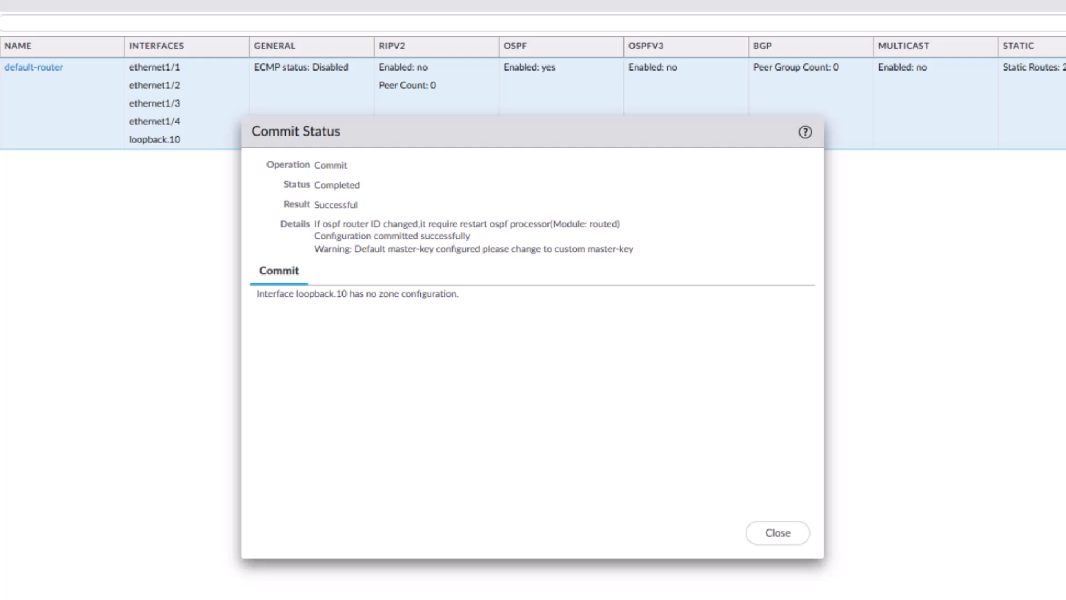
{"action": "left_click", "coordinate": [777, 533]}
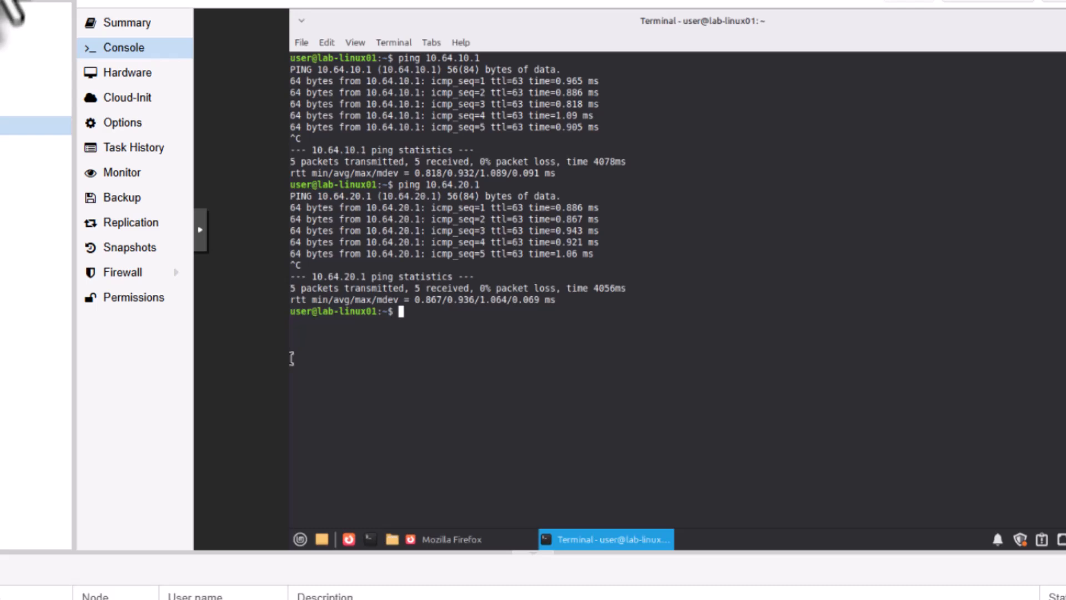
Run "sh ip ospf route" again on the dyn-rtr console in Proxmox to check the external OSPF routes
{"action": "left_click", "coordinate": [11, 69]}
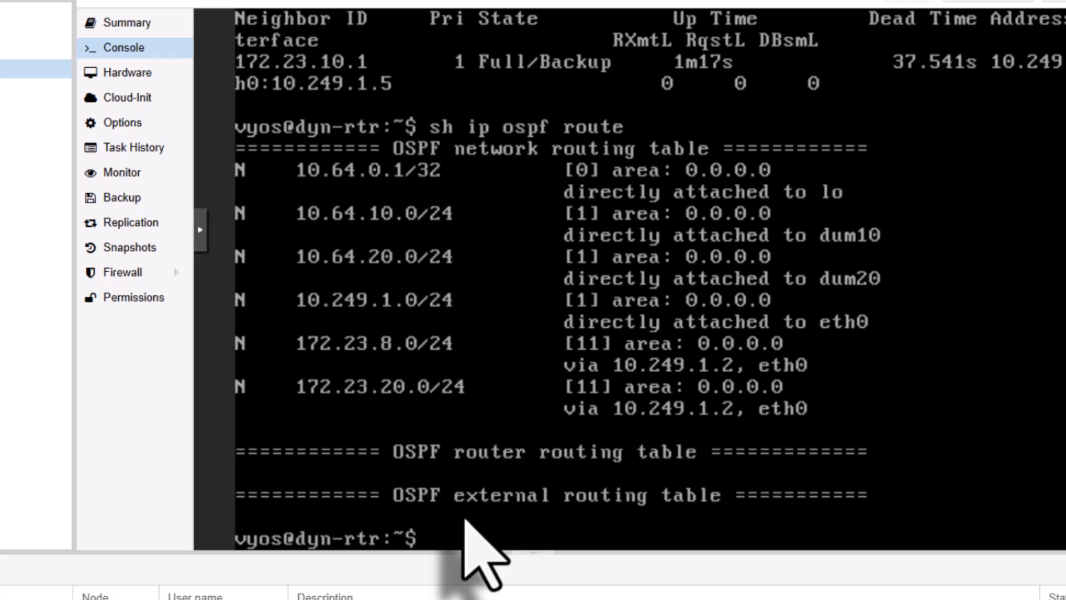
{"action": "key", "text": "Up"}
{"action": "key", "text": "Return"}
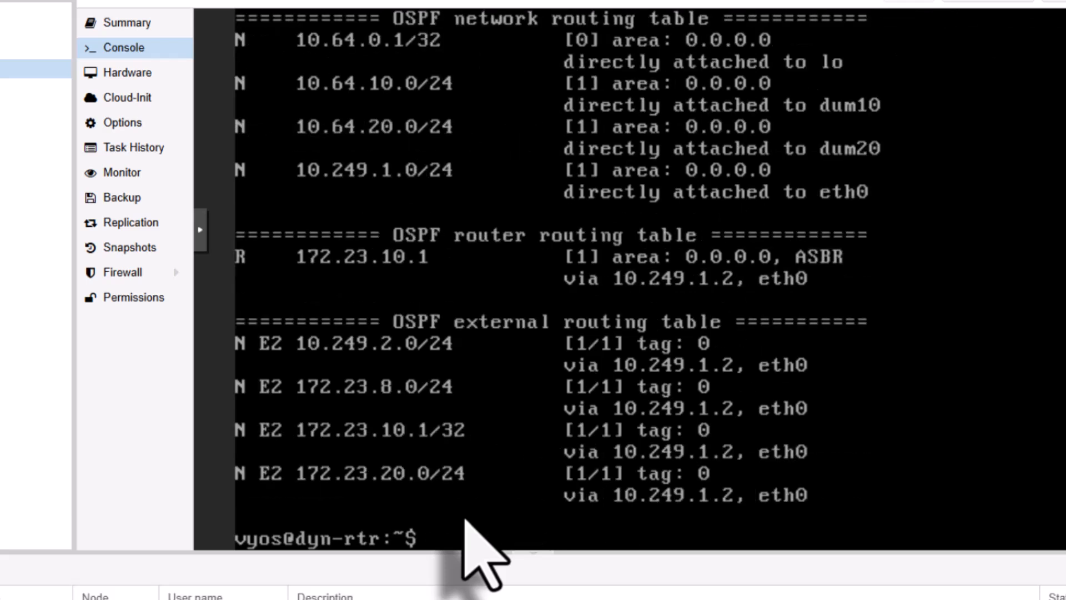